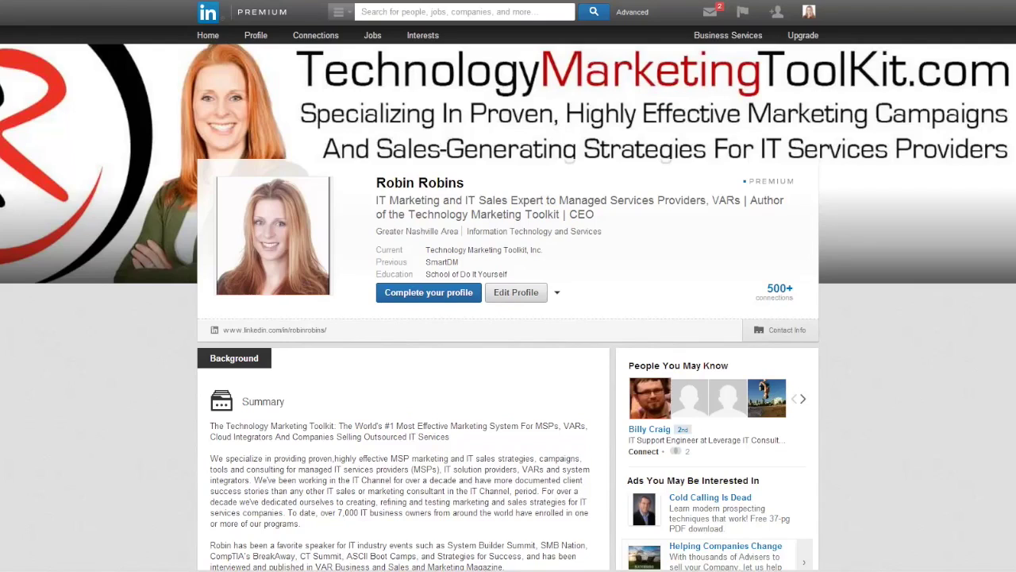
{"action": "left_click_drag", "start_coordinate": [387, 200], "coordinate": [595, 215]}
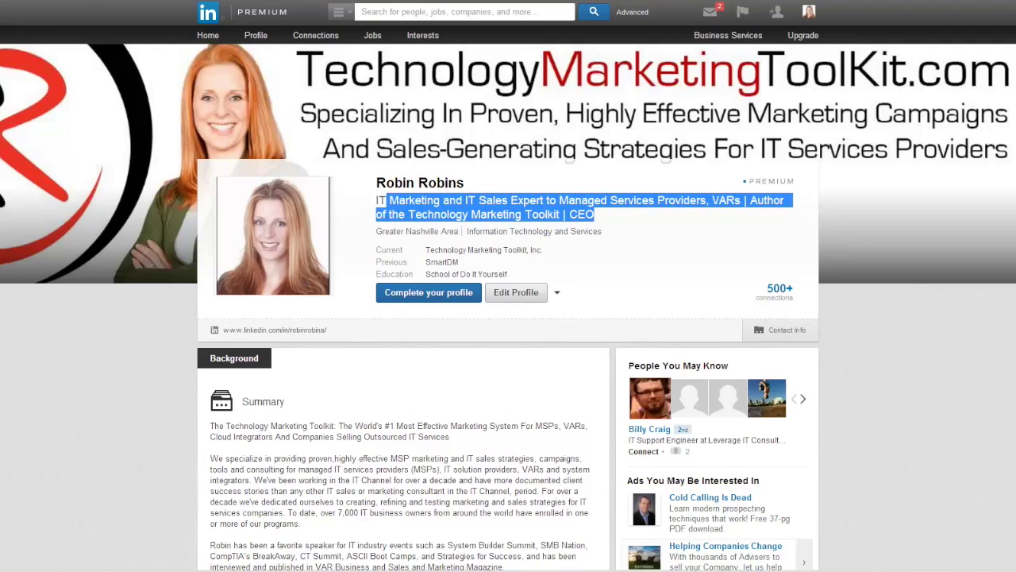
{"action": "left_click", "coordinate": [382, 200]}
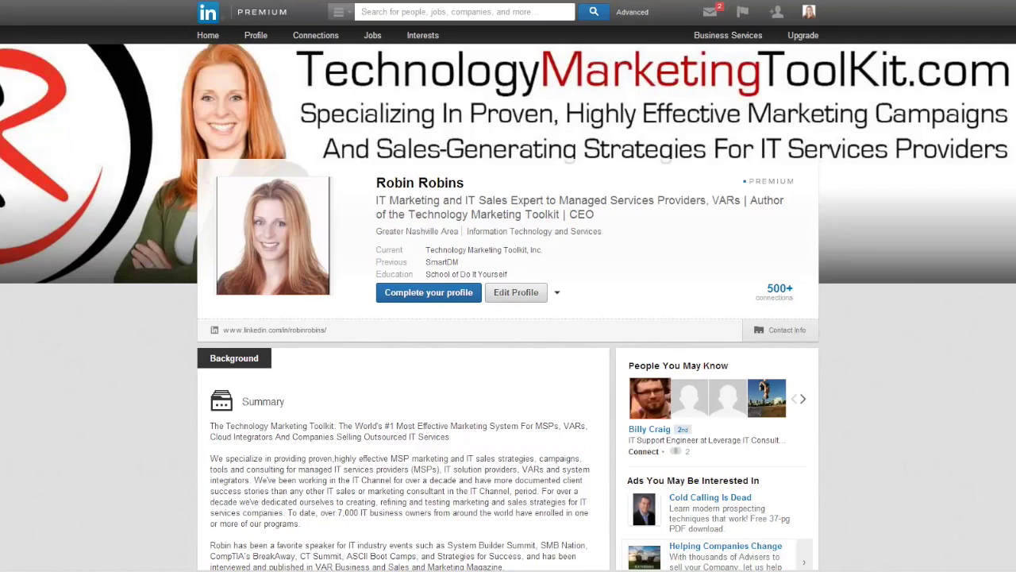
{"action": "scroll", "coordinate": [508, 317], "scroll_direction": "down", "scroll_amount": 2}
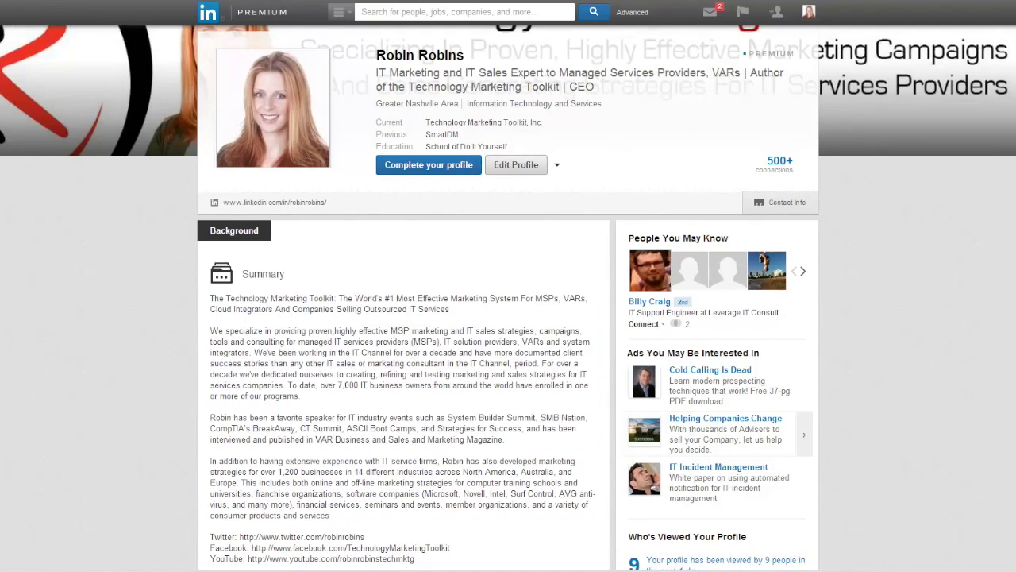
{"action": "scroll", "coordinate": [508, 317], "scroll_direction": "down", "scroll_amount": 2}
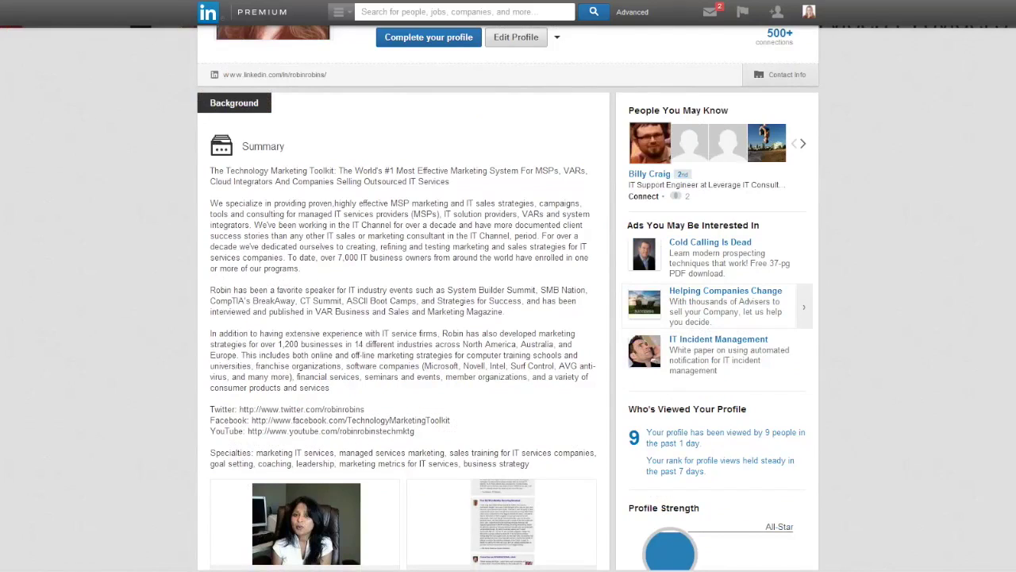
{"action": "scroll", "coordinate": [509, 318], "scroll_direction": "down", "scroll_amount": 1}
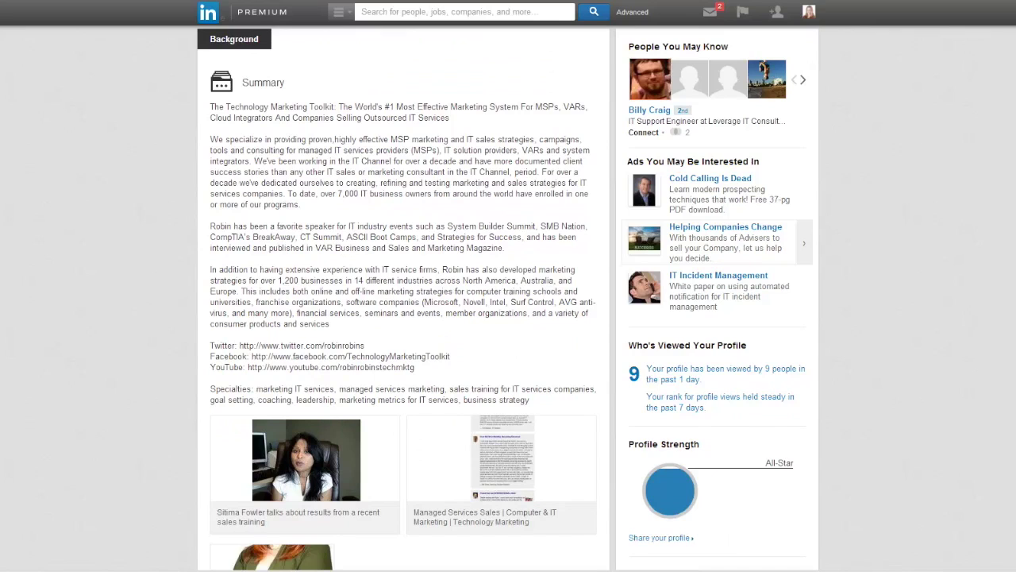
{"action": "scroll", "coordinate": [508, 318], "scroll_direction": "down", "scroll_amount": 1}
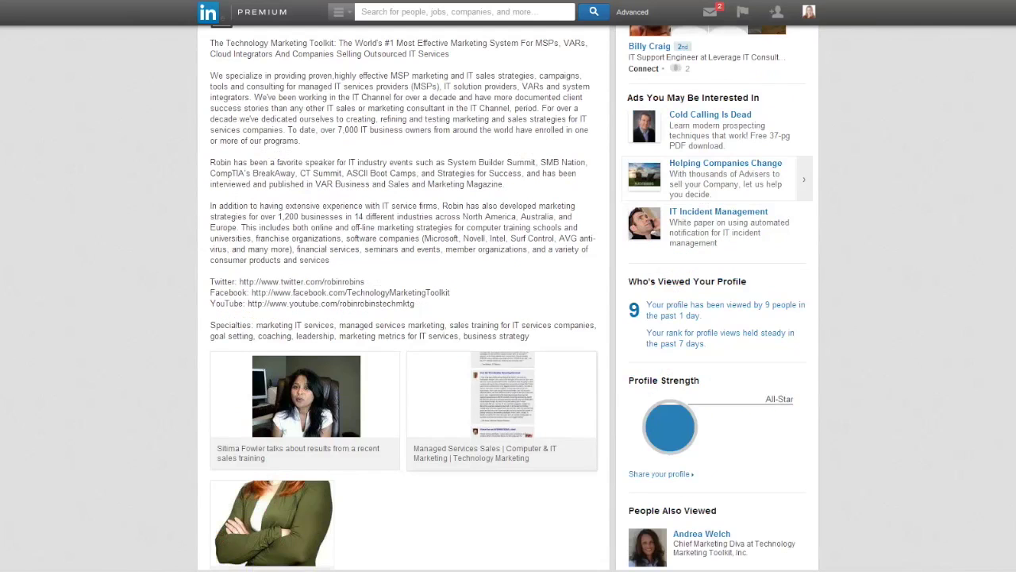
{"action": "scroll", "coordinate": [404, 317], "scroll_direction": "down", "scroll_amount": 3}
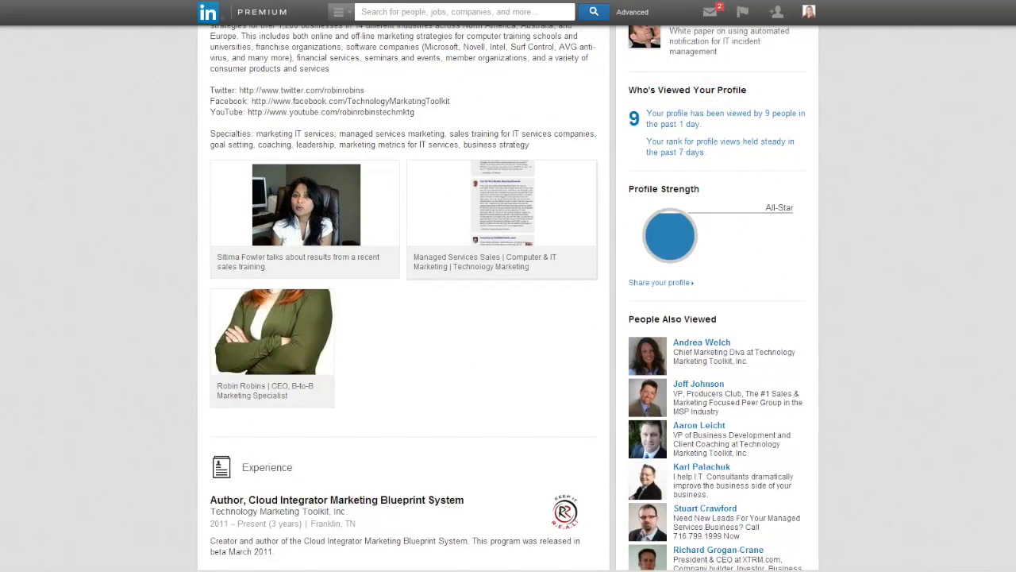
{"action": "scroll", "coordinate": [403, 318], "scroll_direction": "up", "scroll_amount": 2}
{"action": "scroll", "coordinate": [403, 317], "scroll_direction": "down", "scroll_amount": 2}
{"action": "scroll", "coordinate": [403, 318], "scroll_direction": "down", "scroll_amount": 1}
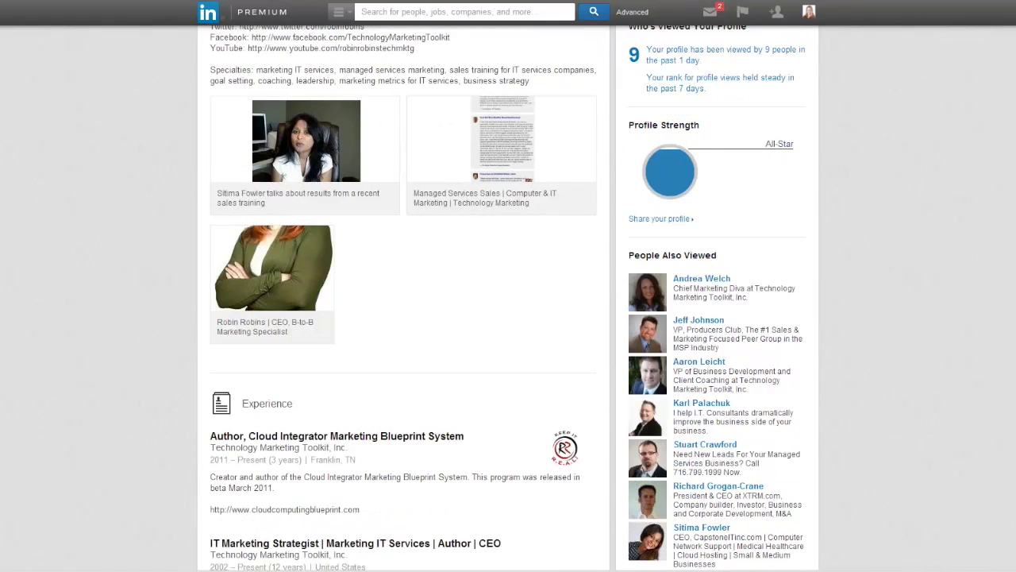
{"action": "scroll", "coordinate": [403, 318], "scroll_direction": "up", "scroll_amount": 6}
{"action": "scroll", "coordinate": [509, 317], "scroll_direction": "up", "scroll_amount": 3}
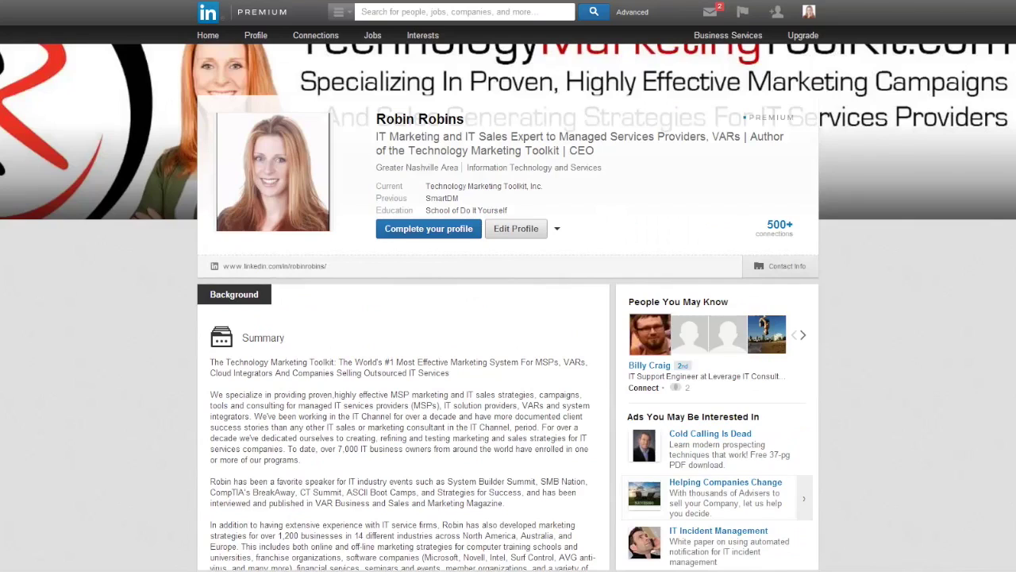
{"action": "scroll", "coordinate": [509, 318], "scroll_direction": "up", "scroll_amount": 1}
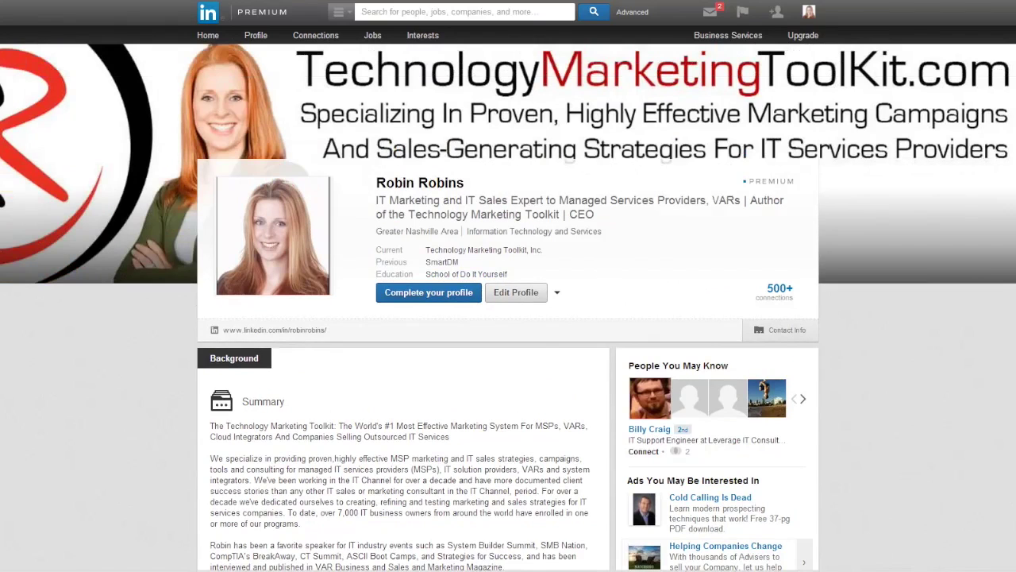
{"action": "scroll", "coordinate": [508, 317], "scroll_direction": "down", "scroll_amount": 1}
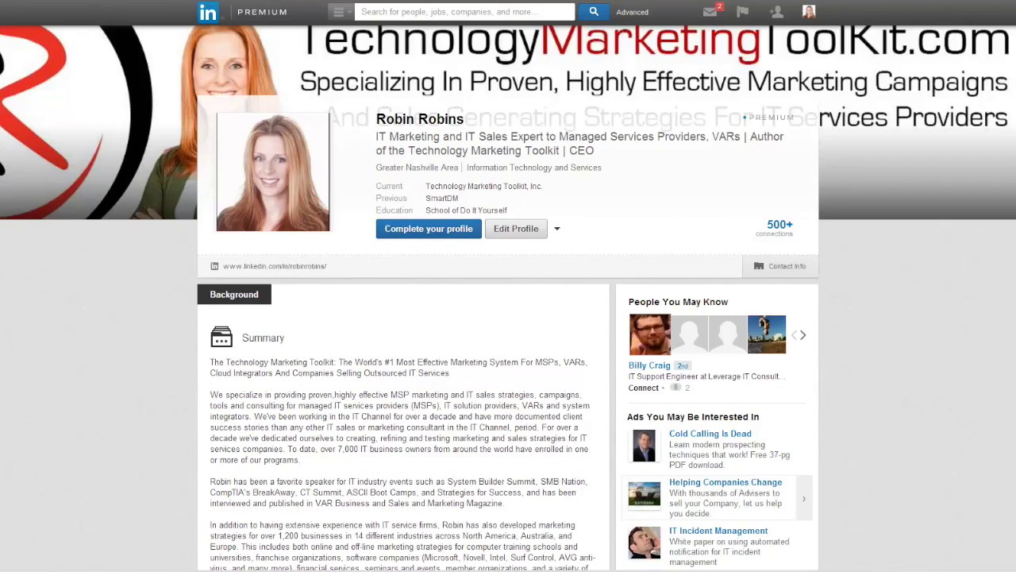
{"action": "scroll", "coordinate": [509, 318], "scroll_direction": "down", "scroll_amount": 12}
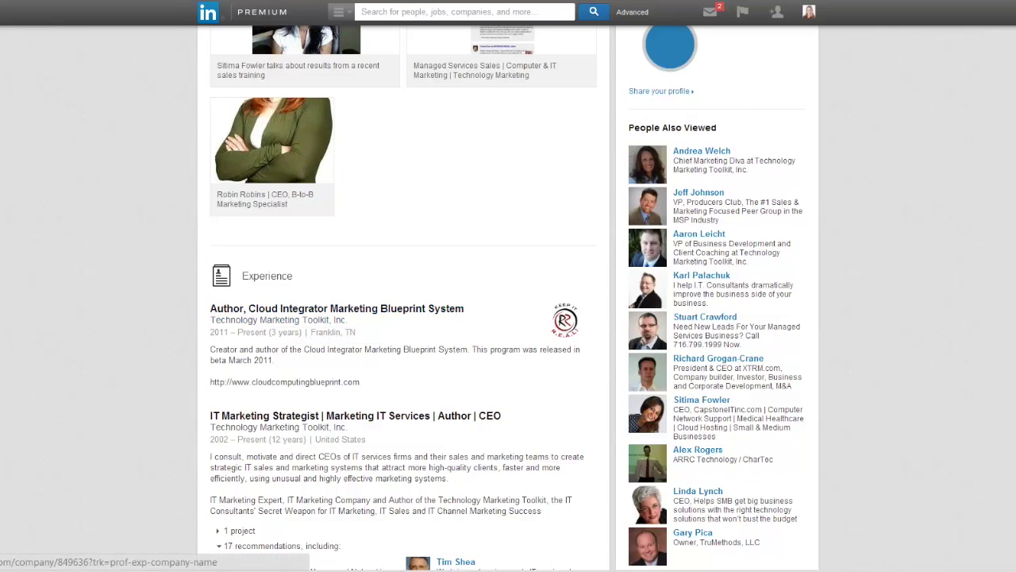
{"action": "scroll", "coordinate": [349, 352], "scroll_direction": "down", "scroll_amount": 1}
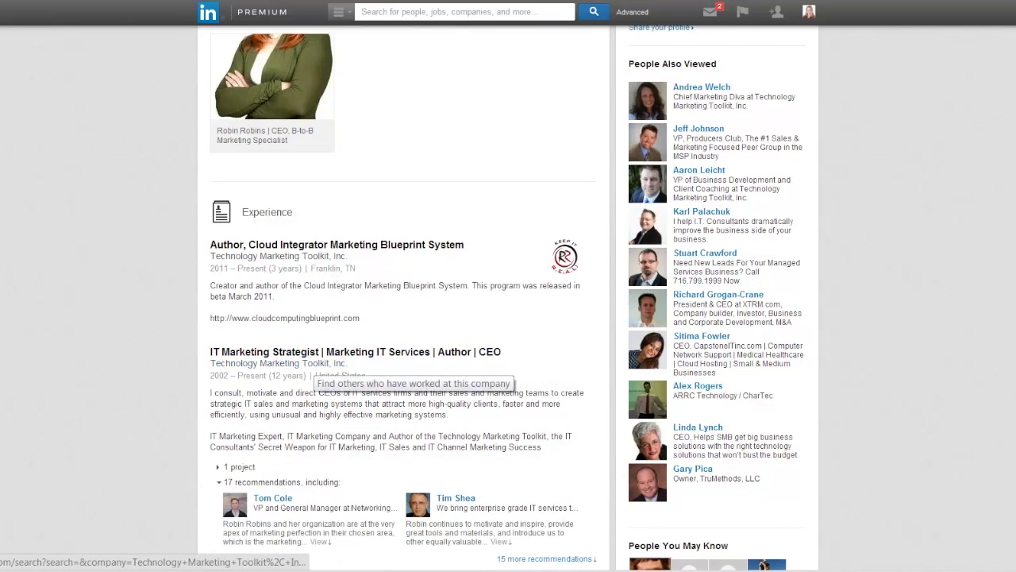
{"action": "scroll", "coordinate": [318, 363], "scroll_direction": "down", "scroll_amount": 2}
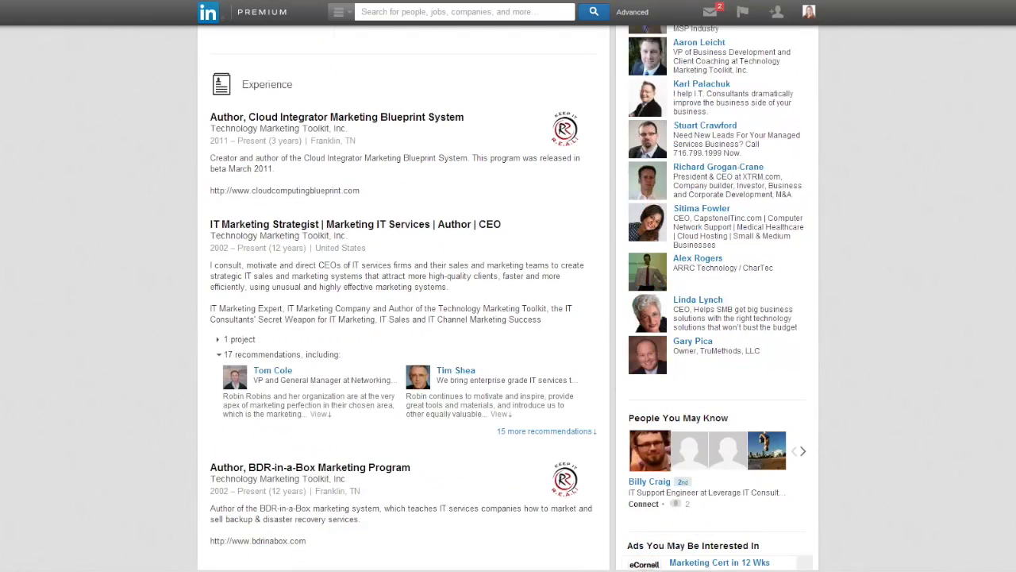
{"action": "scroll", "coordinate": [397, 318], "scroll_direction": "down", "scroll_amount": 1}
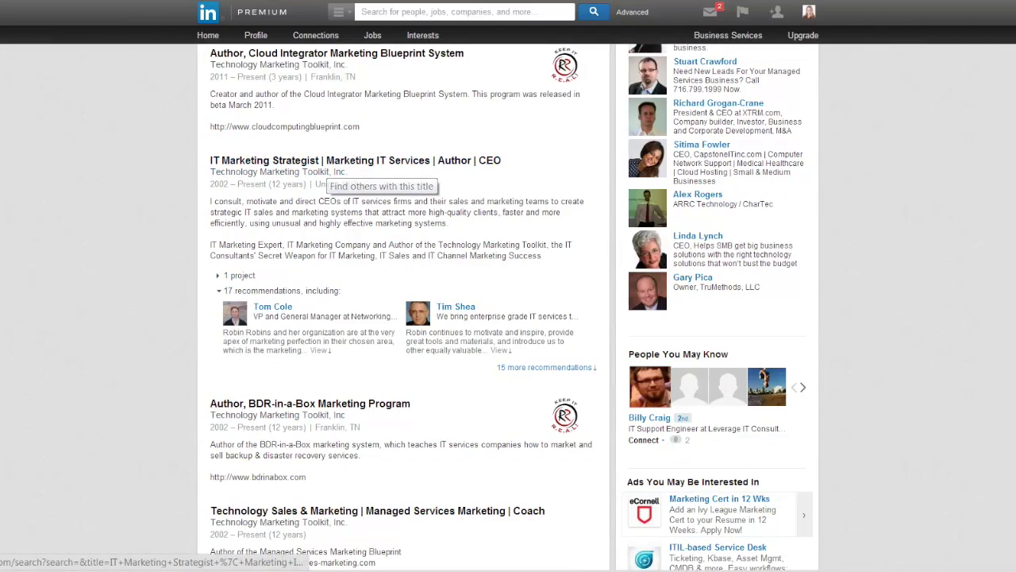
{"action": "scroll", "coordinate": [404, 318], "scroll_direction": "down", "scroll_amount": 2}
{"action": "scroll", "coordinate": [403, 317], "scroll_direction": "down", "scroll_amount": 2}
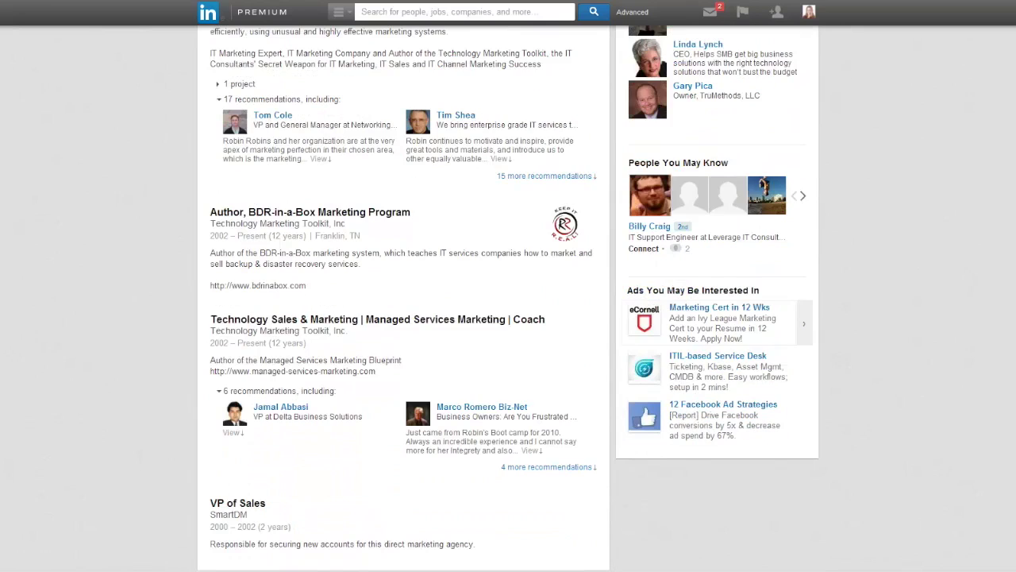
{"action": "scroll", "coordinate": [403, 317], "scroll_direction": "down", "scroll_amount": 1}
{"action": "scroll", "coordinate": [404, 318], "scroll_direction": "down", "scroll_amount": 1}
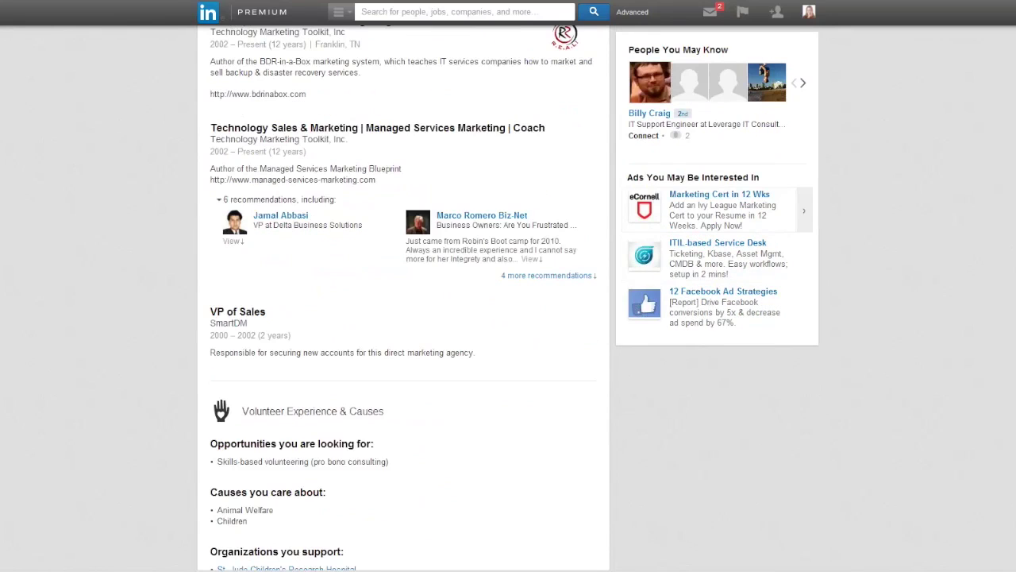
{"action": "scroll", "coordinate": [404, 317], "scroll_direction": "down", "scroll_amount": 2}
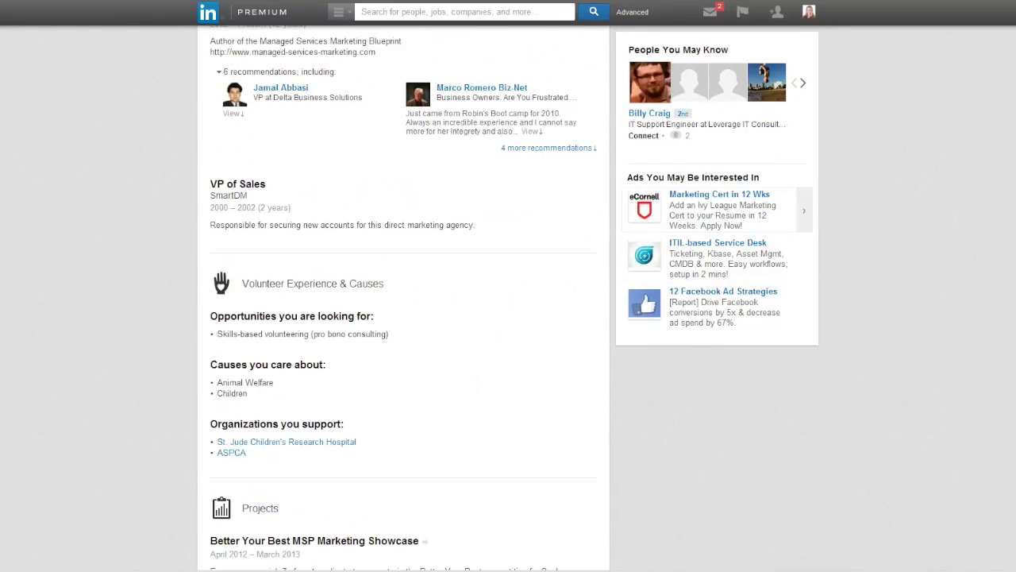
{"action": "scroll", "coordinate": [403, 318], "scroll_direction": "down", "scroll_amount": 5}
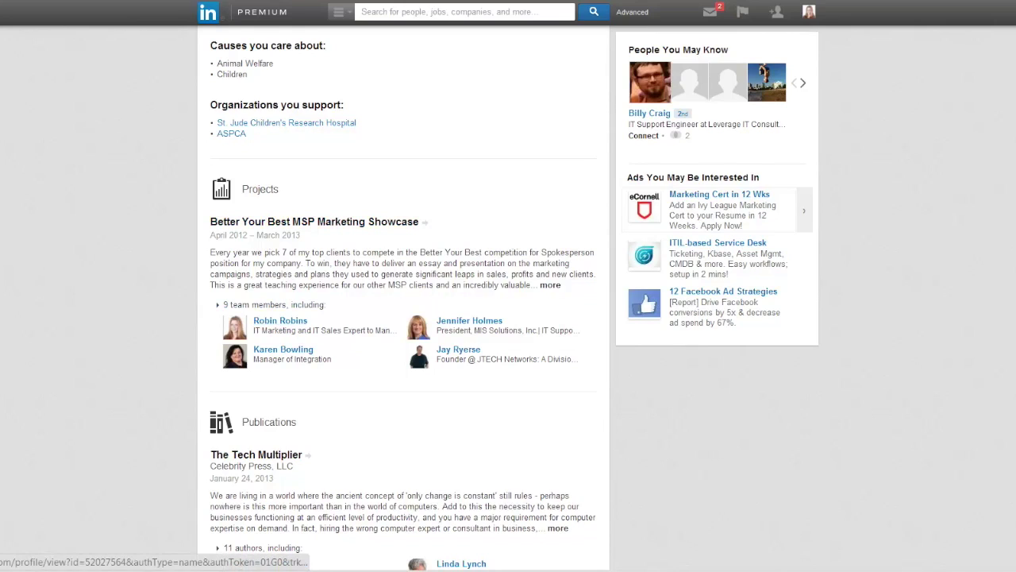
{"action": "mouse_move", "coordinate": [283, 349]}
{"action": "scroll", "coordinate": [283, 349], "scroll_direction": "down", "scroll_amount": 2}
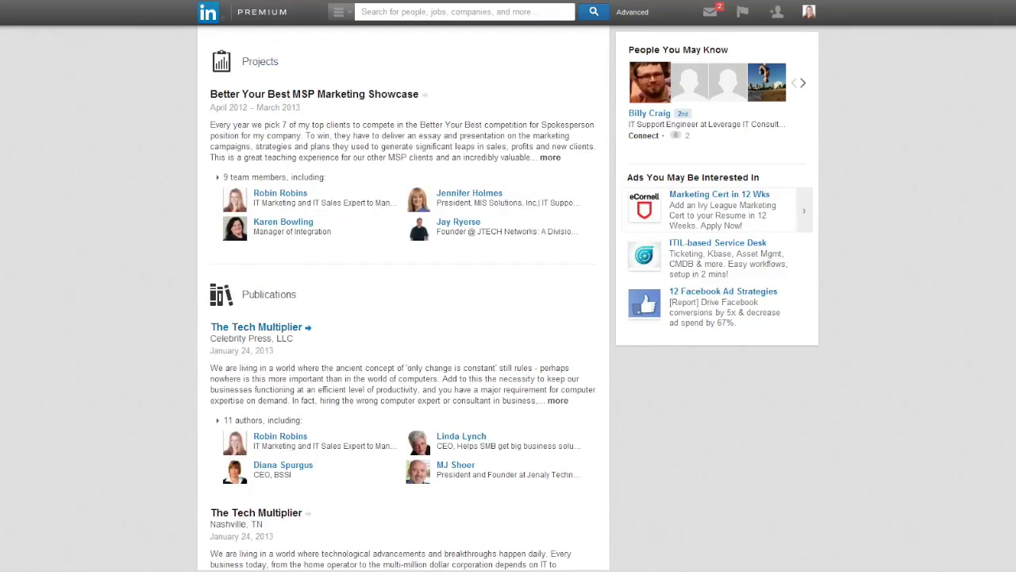
{"action": "scroll", "coordinate": [404, 318], "scroll_direction": "down", "scroll_amount": 2}
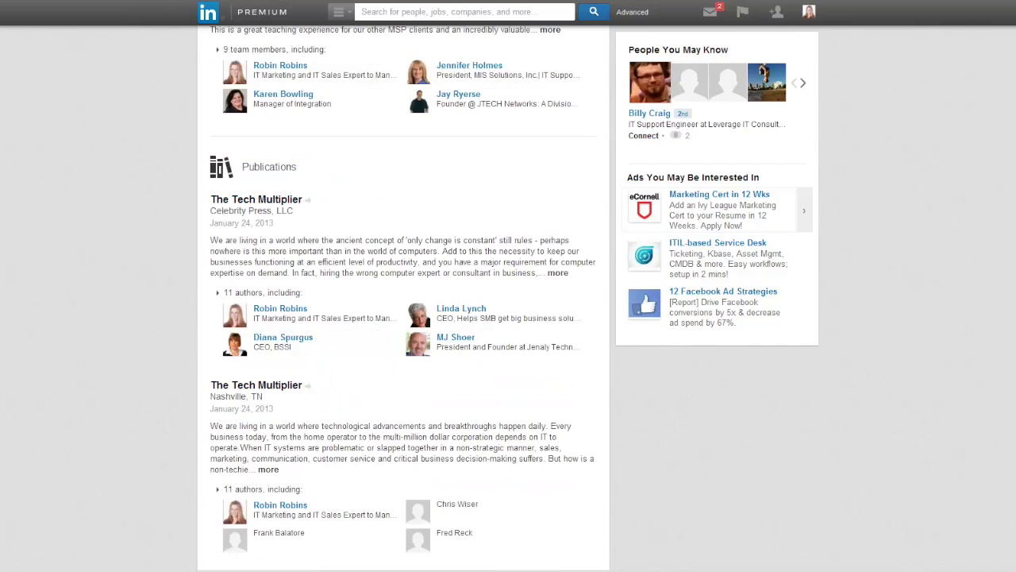
{"action": "scroll", "coordinate": [404, 318], "scroll_direction": "down", "scroll_amount": 1}
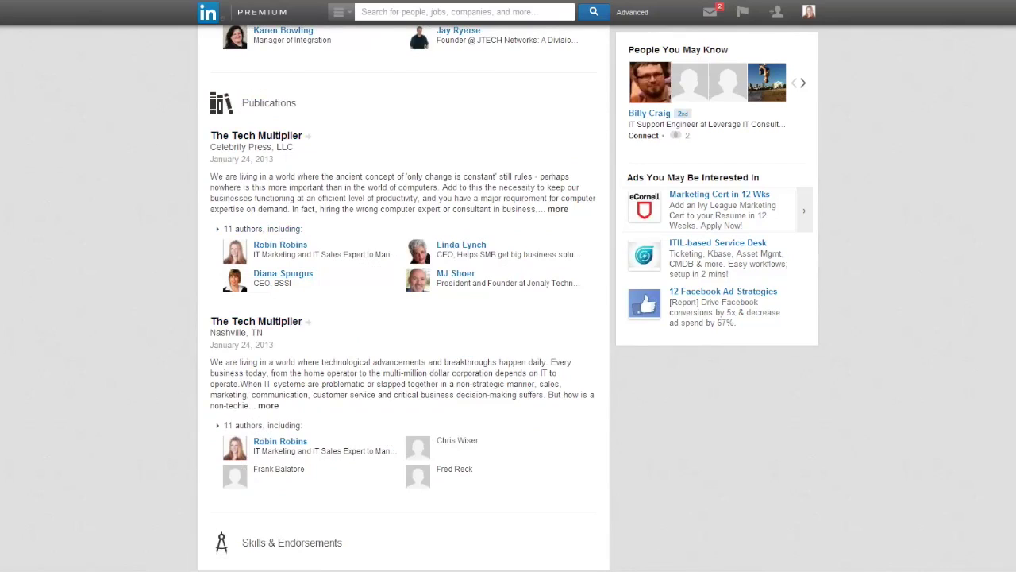
{"action": "scroll", "coordinate": [403, 317], "scroll_direction": "down", "scroll_amount": 1}
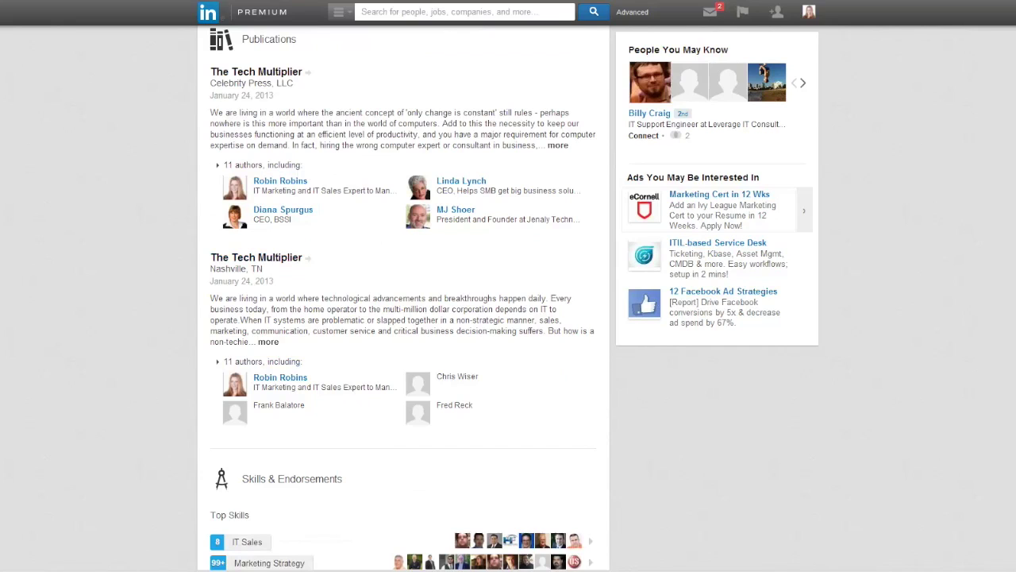
{"action": "scroll", "coordinate": [404, 318], "scroll_direction": "down", "scroll_amount": 5}
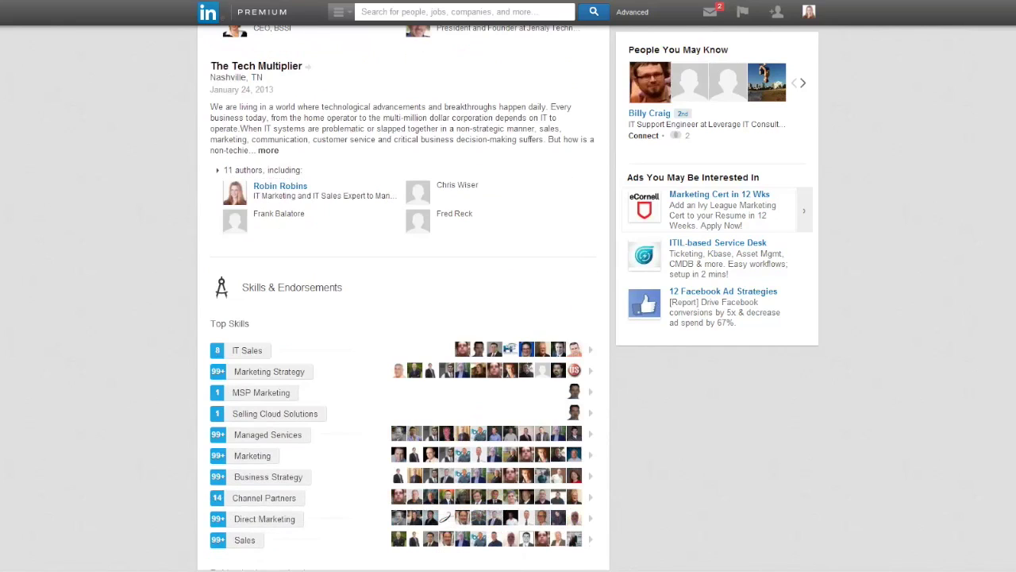
{"action": "scroll", "coordinate": [404, 317], "scroll_direction": "down", "scroll_amount": 2}
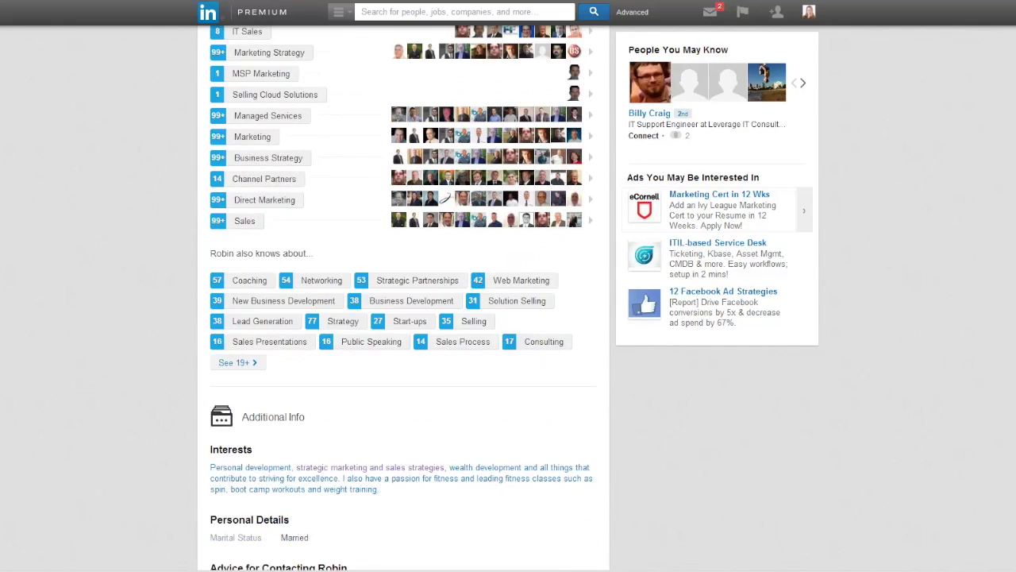
{"action": "scroll", "coordinate": [403, 318], "scroll_direction": "up", "scroll_amount": 15}
{"action": "scroll", "coordinate": [403, 318], "scroll_direction": "up", "scroll_amount": 10}
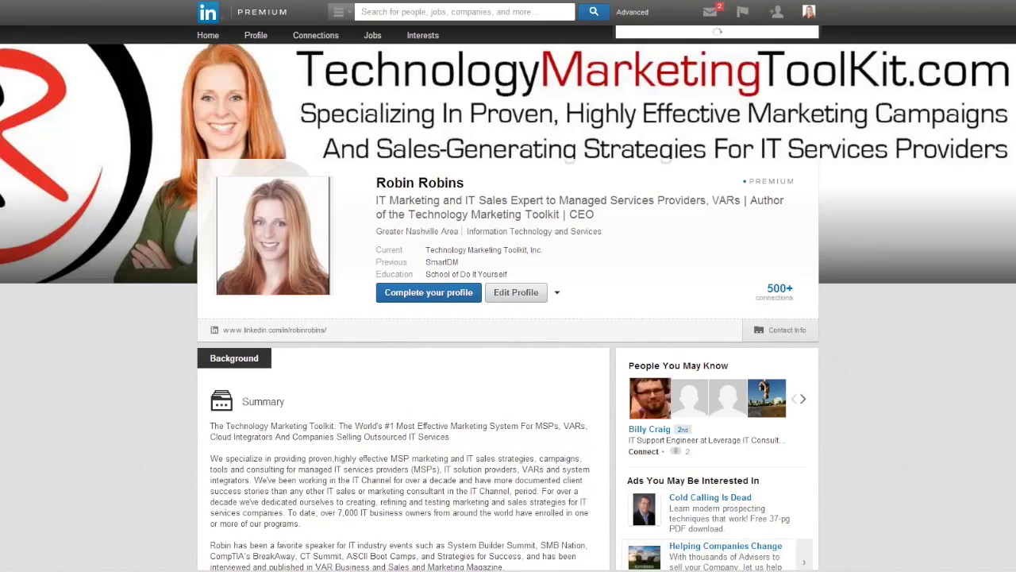
{"action": "left_click", "coordinate": [803, 34]}
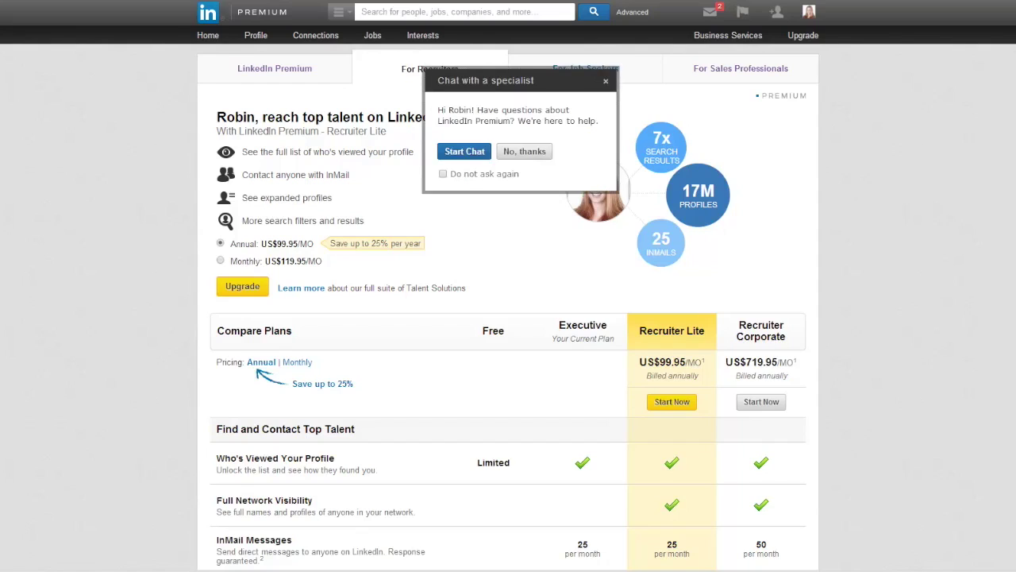
{"action": "left_click", "coordinate": [524, 151]}
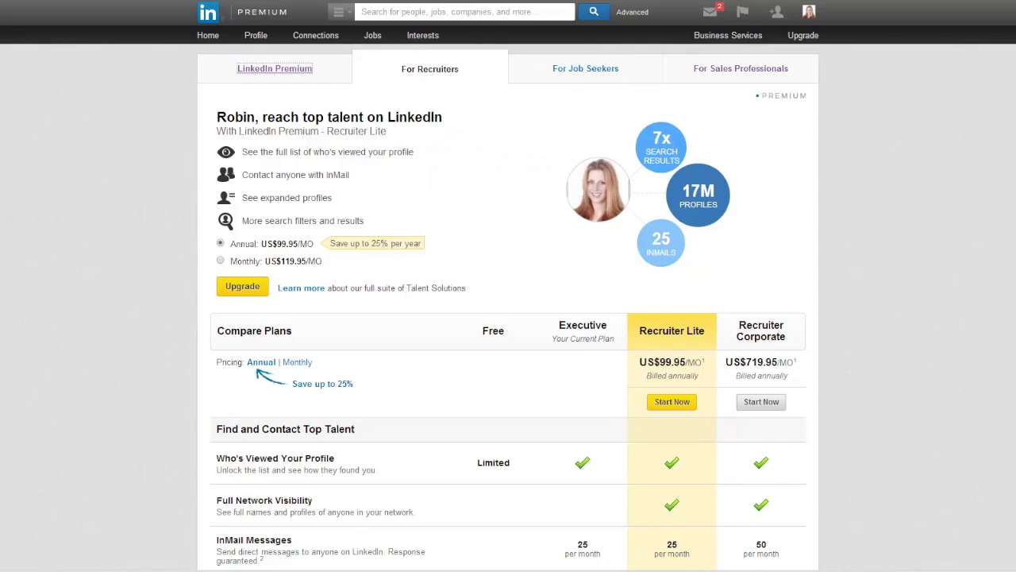
{"action": "scroll", "coordinate": [508, 318], "scroll_direction": "down", "scroll_amount": 3}
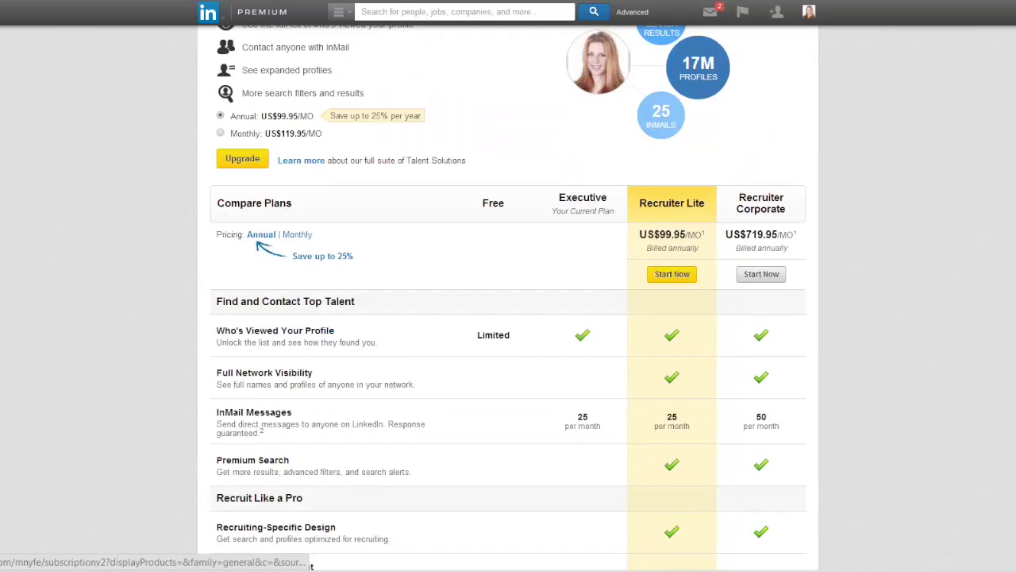
{"action": "scroll", "coordinate": [508, 318], "scroll_direction": "down", "scroll_amount": 2}
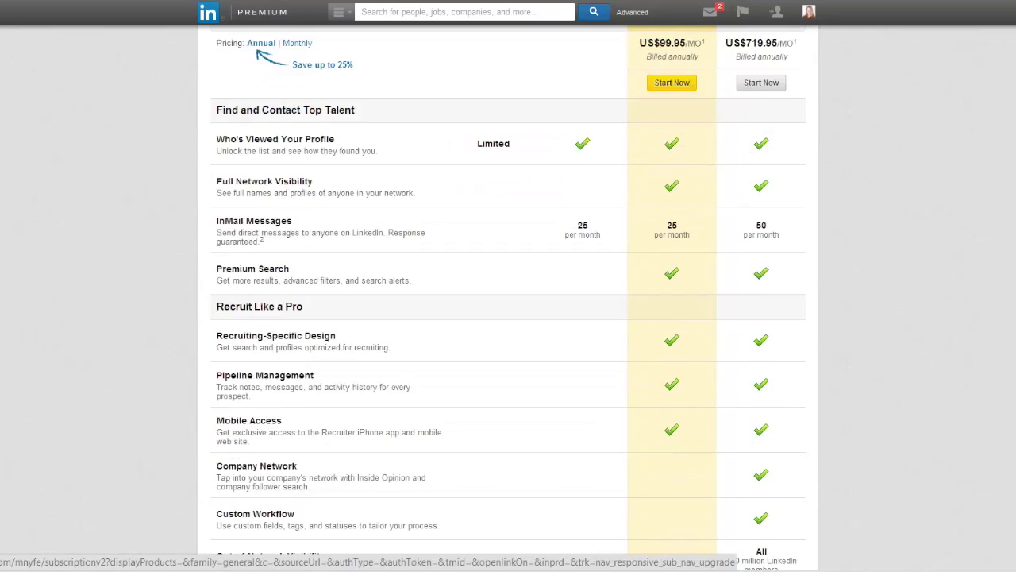
{"action": "scroll", "coordinate": [509, 318], "scroll_direction": "down", "scroll_amount": 1}
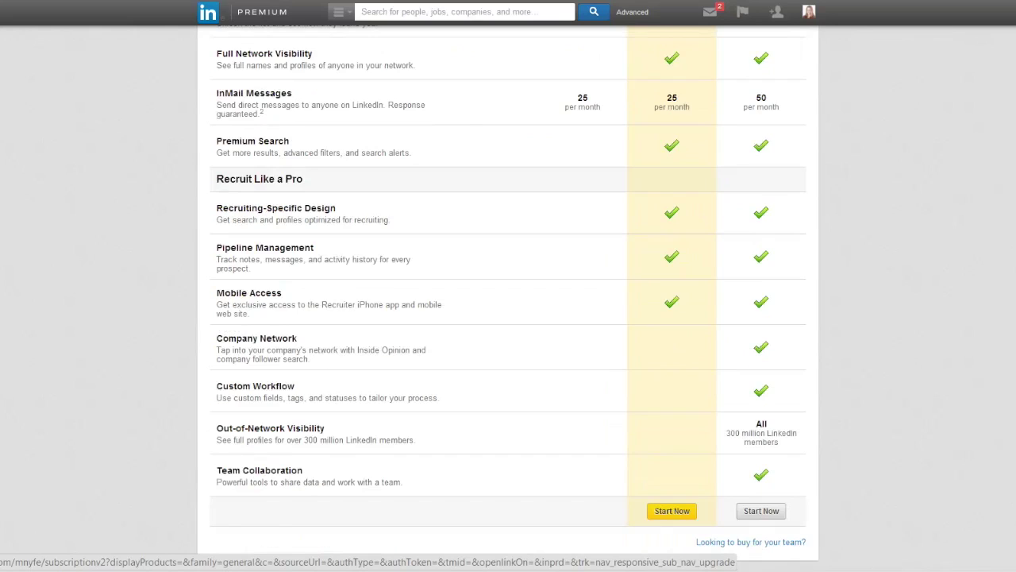
{"action": "scroll", "coordinate": [509, 318], "scroll_direction": "down", "scroll_amount": 1}
{"action": "scroll", "coordinate": [508, 317], "scroll_direction": "up", "scroll_amount": 3}
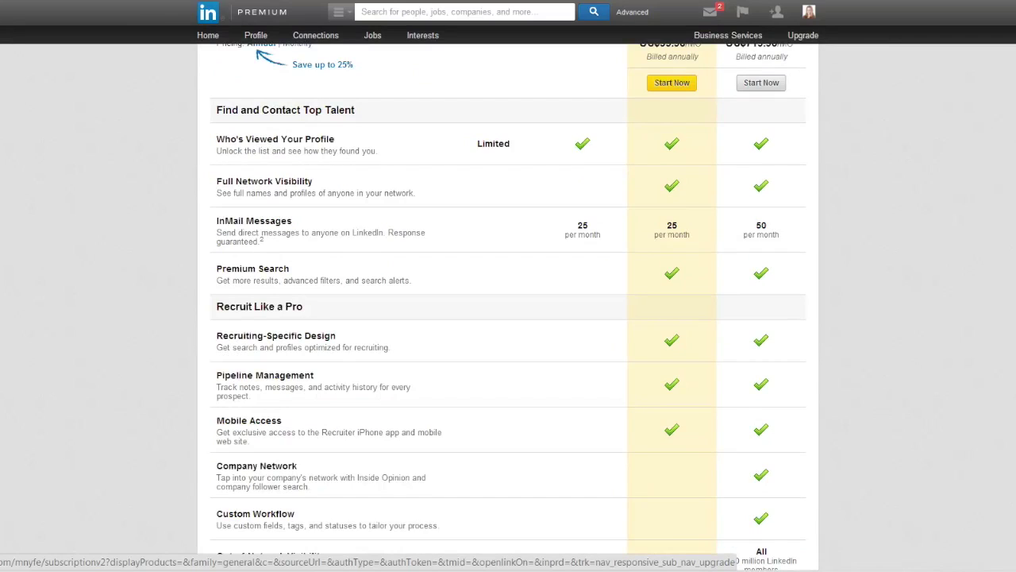
{"action": "left_click_drag", "start_coordinate": [216, 139], "coordinate": [335, 138]}
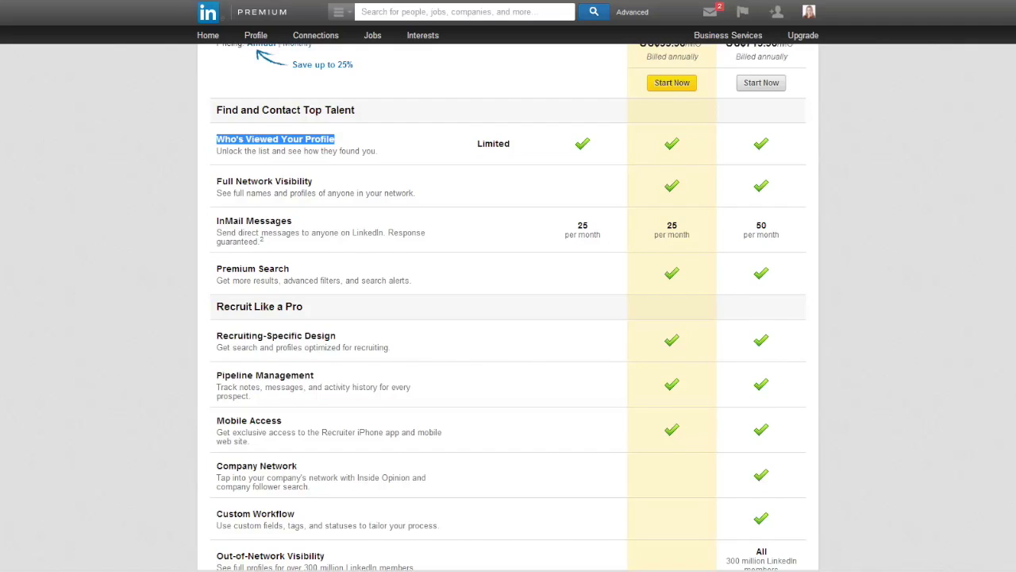
{"action": "left_click_drag", "start_coordinate": [232, 220], "coordinate": [288, 221]}
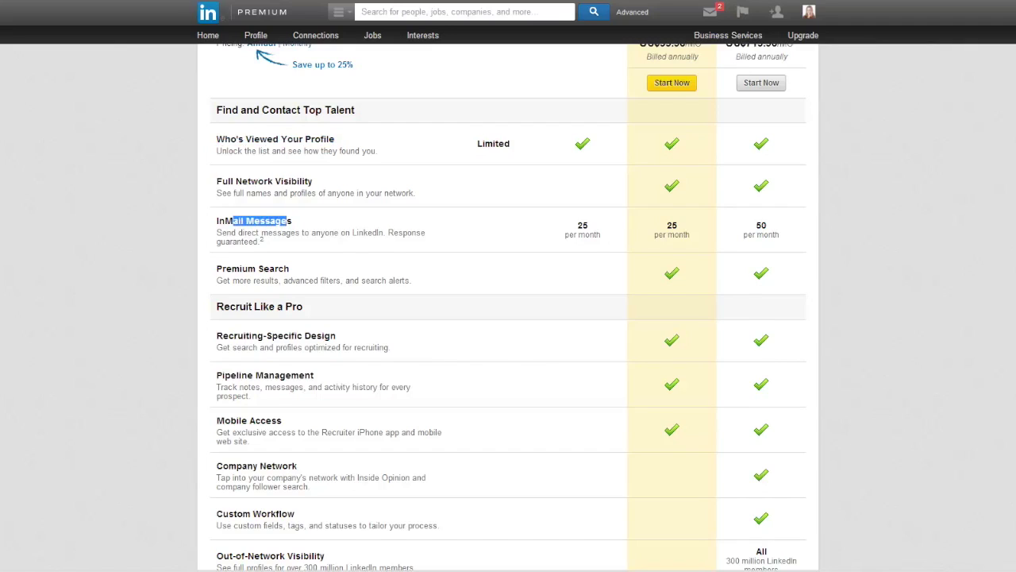
{"action": "left_click_drag", "start_coordinate": [217, 221], "coordinate": [264, 221]}
{"action": "scroll", "coordinate": [508, 317], "scroll_direction": "down", "scroll_amount": 2}
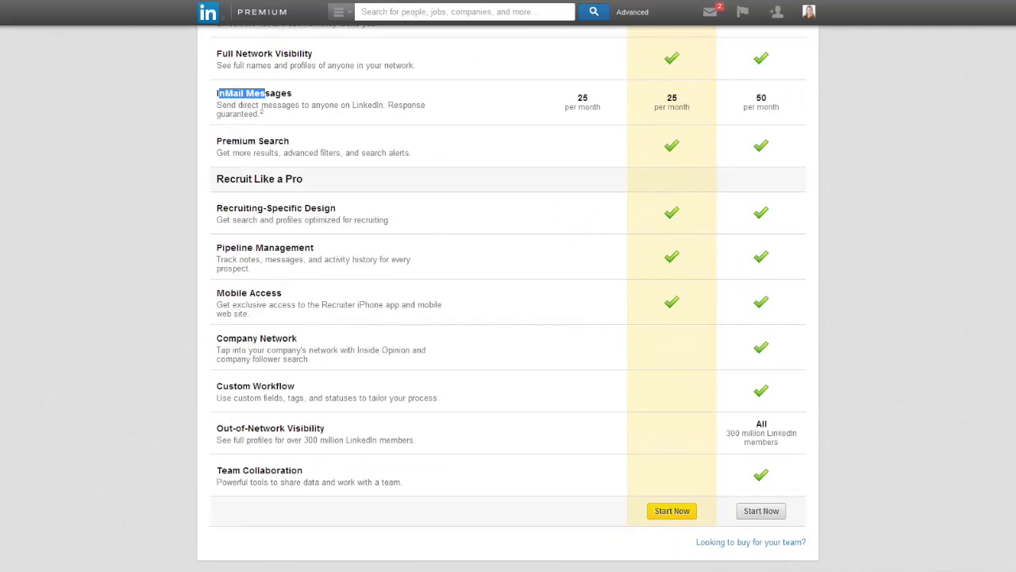
{"action": "scroll", "coordinate": [508, 318], "scroll_direction": "up", "scroll_amount": 3}
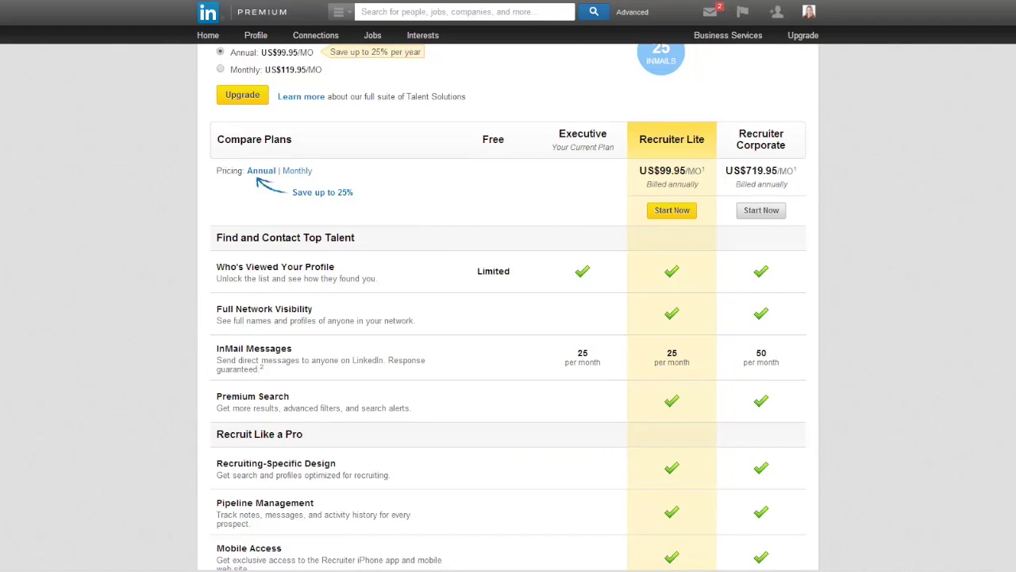
{"action": "scroll", "coordinate": [509, 317], "scroll_direction": "up", "scroll_amount": 2}
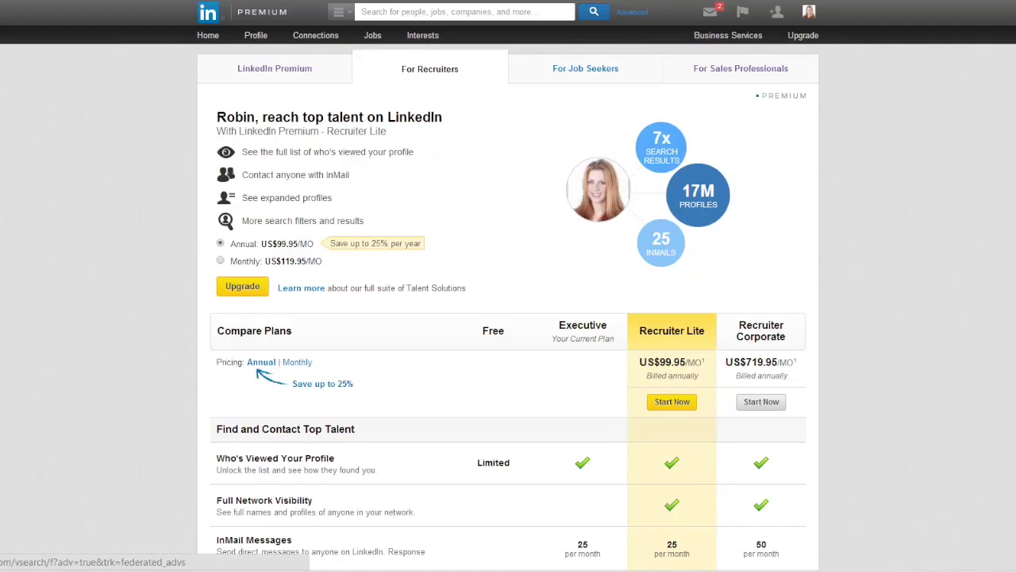
Open Advanced People Search and add Greater Nashville Area as the location filter
{"action": "left_click", "coordinate": [632, 12]}
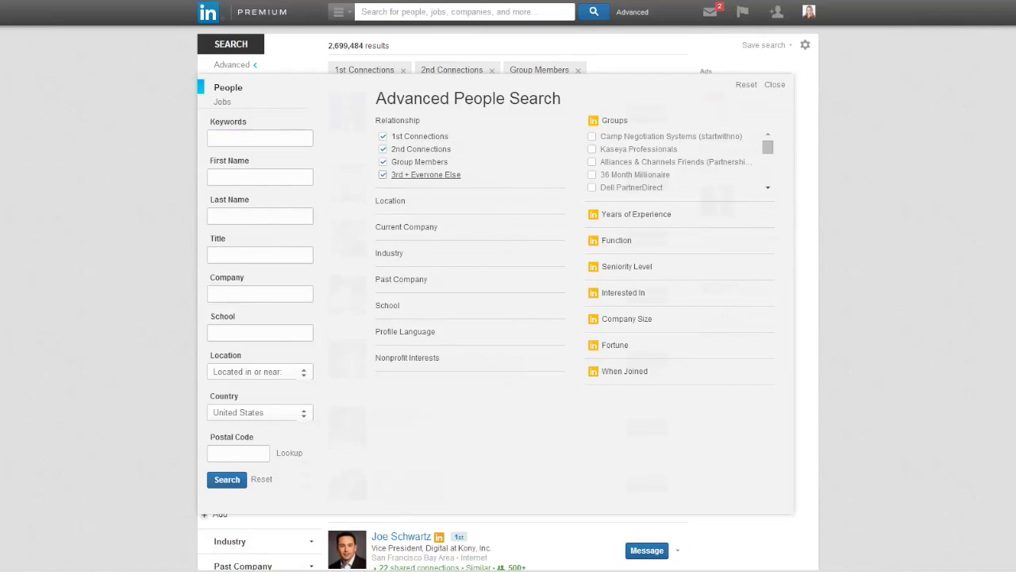
{"action": "left_click", "coordinate": [390, 200]}
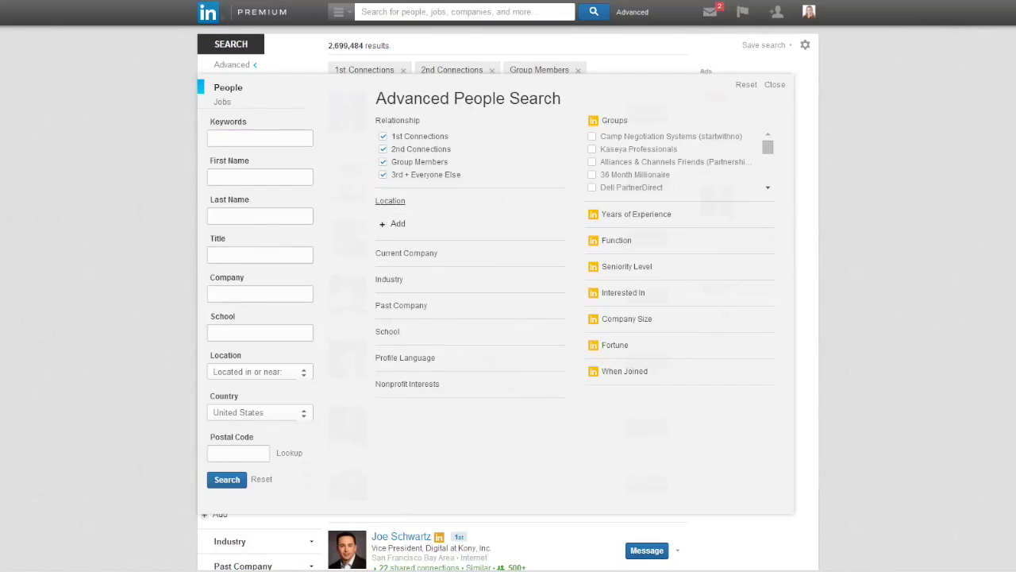
{"action": "left_click", "coordinate": [397, 223]}
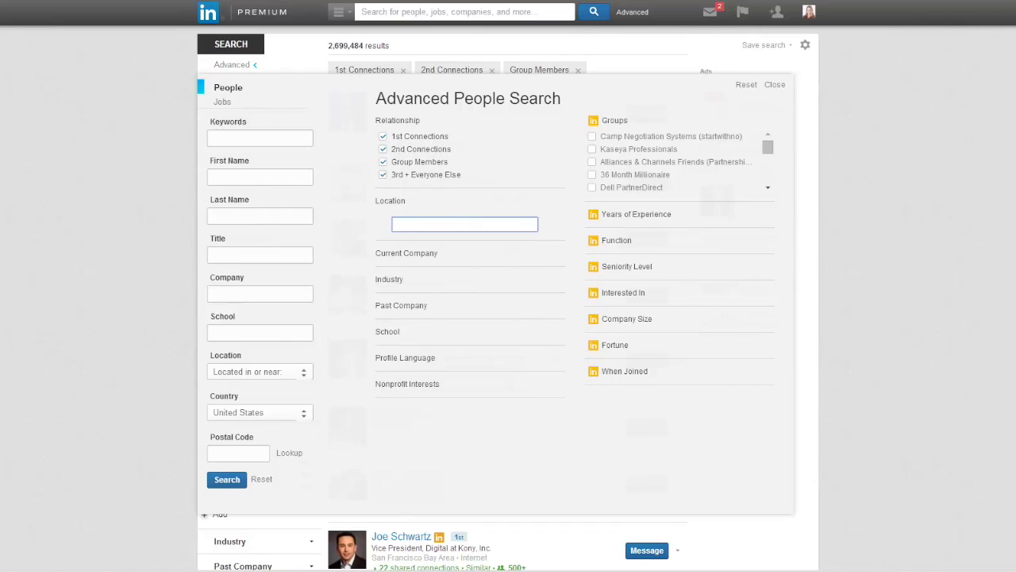
{"action": "type", "text": "nashvi"}
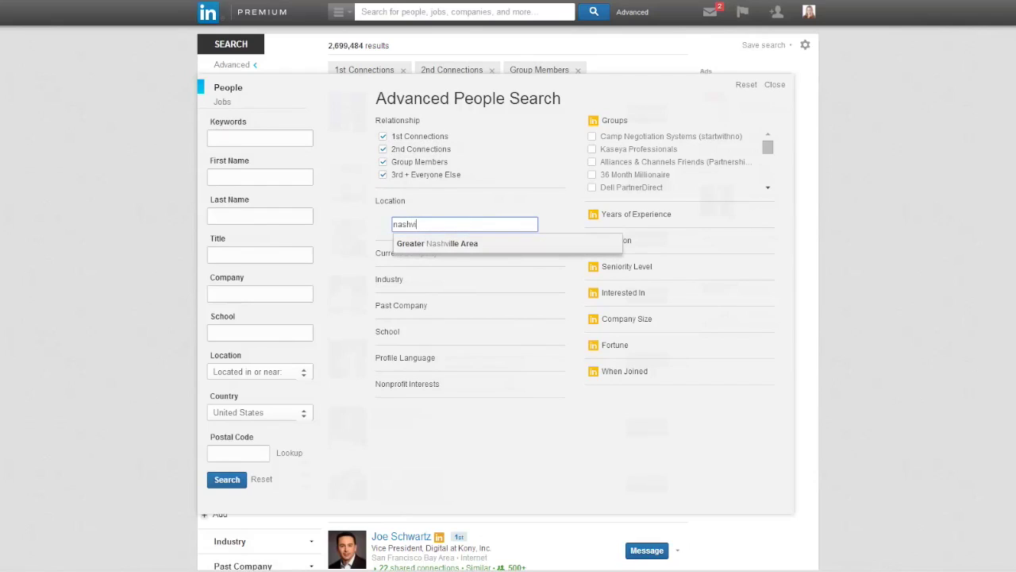
{"action": "key", "text": "Return"}
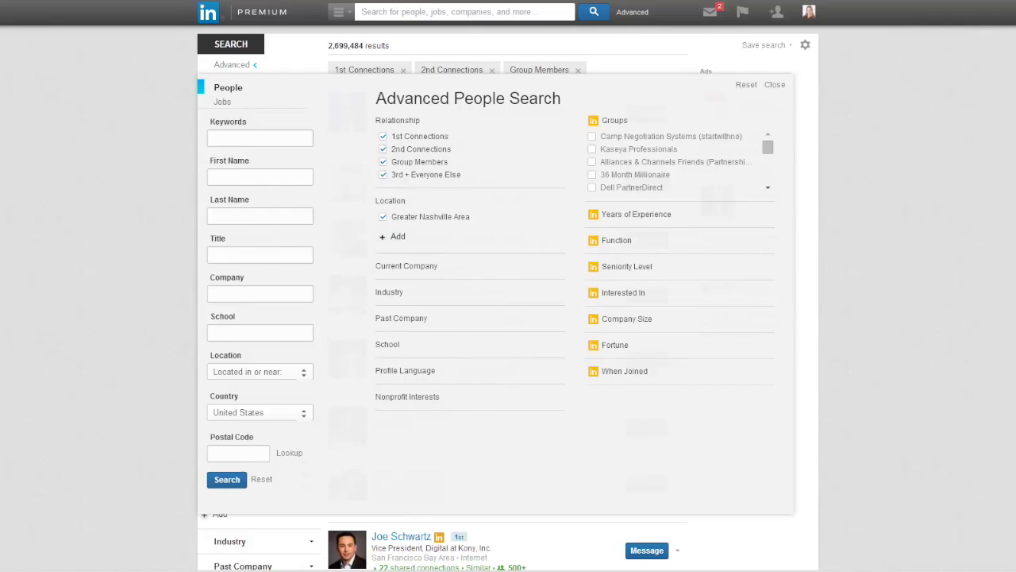
Enter postal code 37067, then clear it again
{"action": "left_click", "coordinate": [238, 452]}
{"action": "type", "text": "37067"}
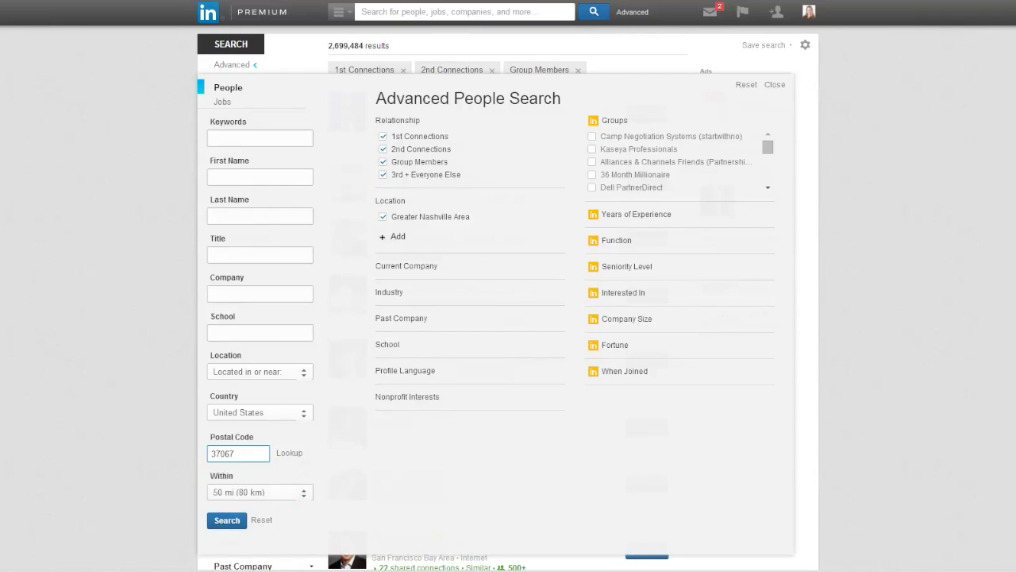
{"action": "key", "text": "ctrl+a"}
{"action": "key", "text": "BackSpace"}
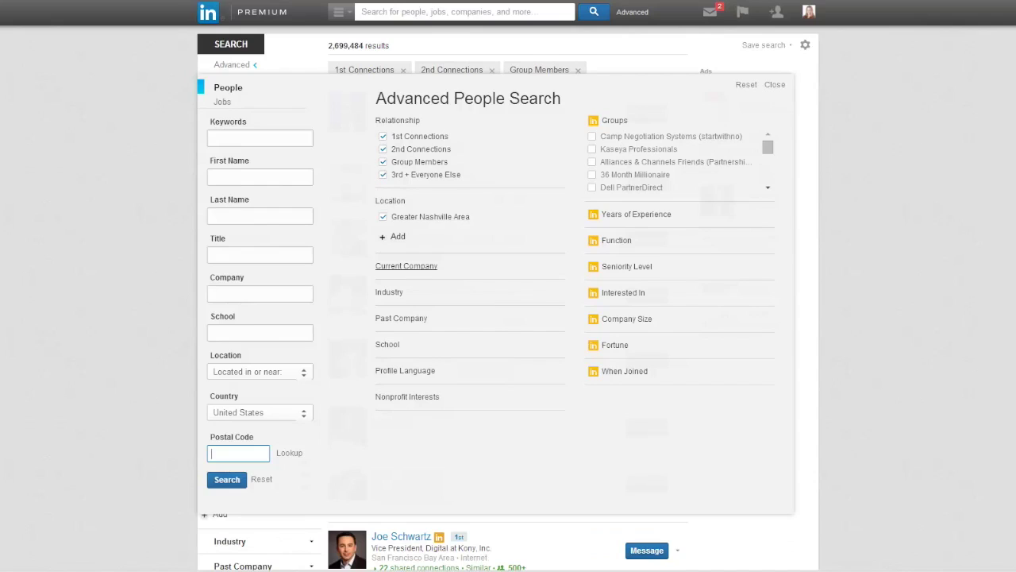
Expand the Industry filter and tick Accounting and Banking
{"action": "left_click", "coordinate": [389, 291]}
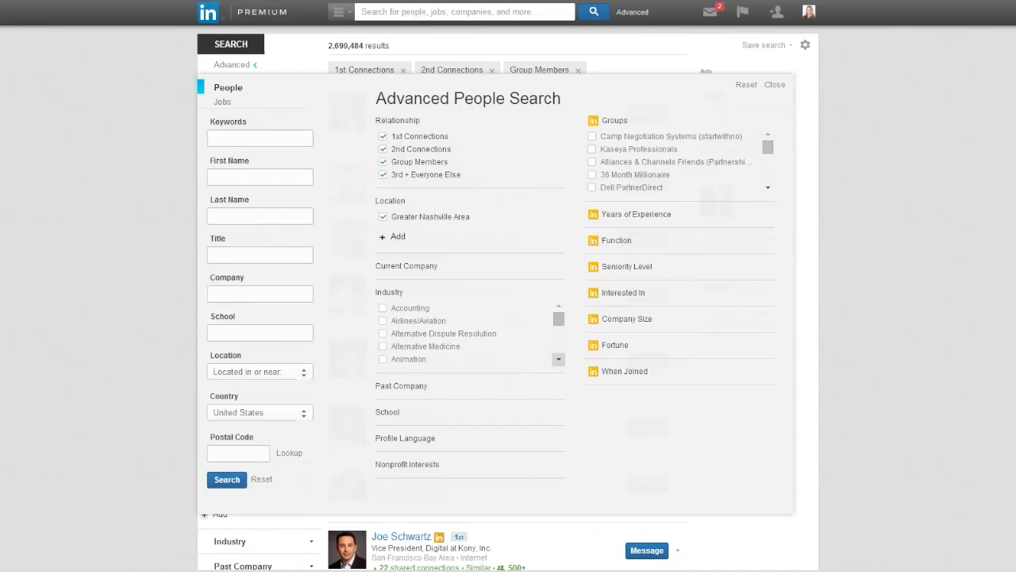
{"action": "left_click", "coordinate": [410, 308]}
{"action": "scroll", "coordinate": [559, 359], "scroll_direction": "down", "scroll_amount": 2}
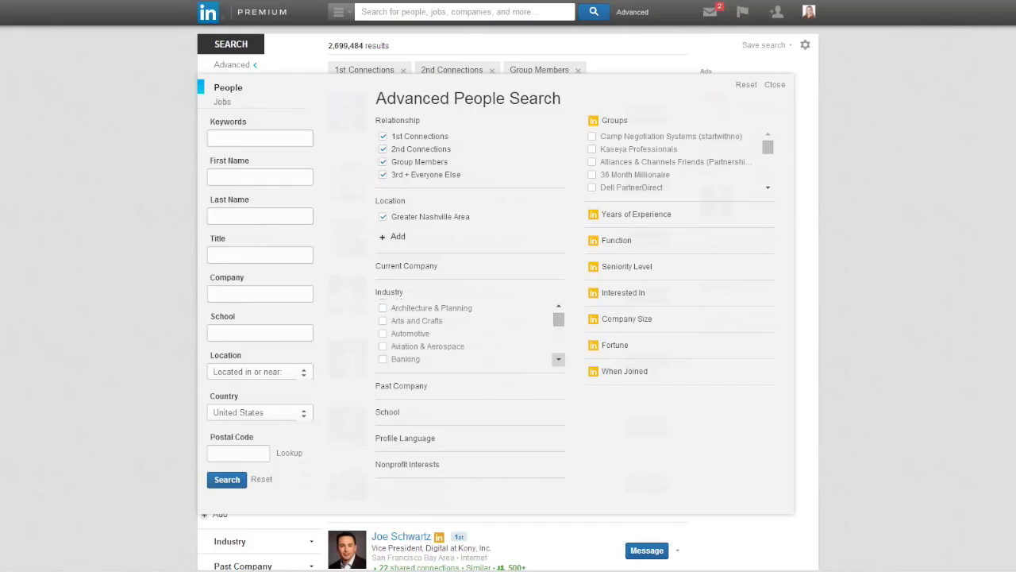
{"action": "scroll", "coordinate": [558, 359], "scroll_direction": "down", "scroll_amount": 1}
{"action": "left_click", "coordinate": [405, 333]}
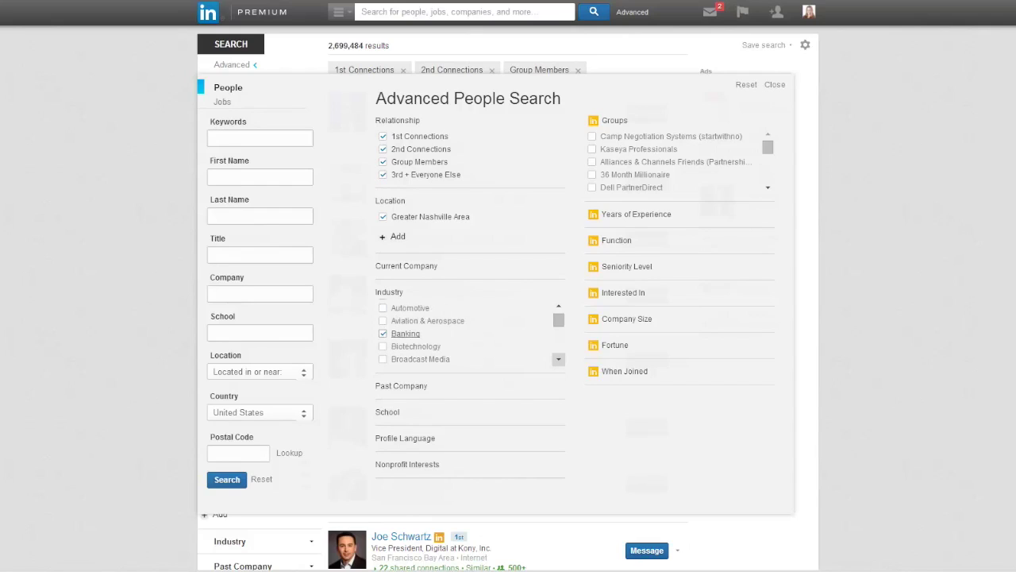
Further down the industry list, also tick Financial Services
{"action": "scroll", "coordinate": [558, 358], "scroll_direction": "down", "scroll_amount": 2}
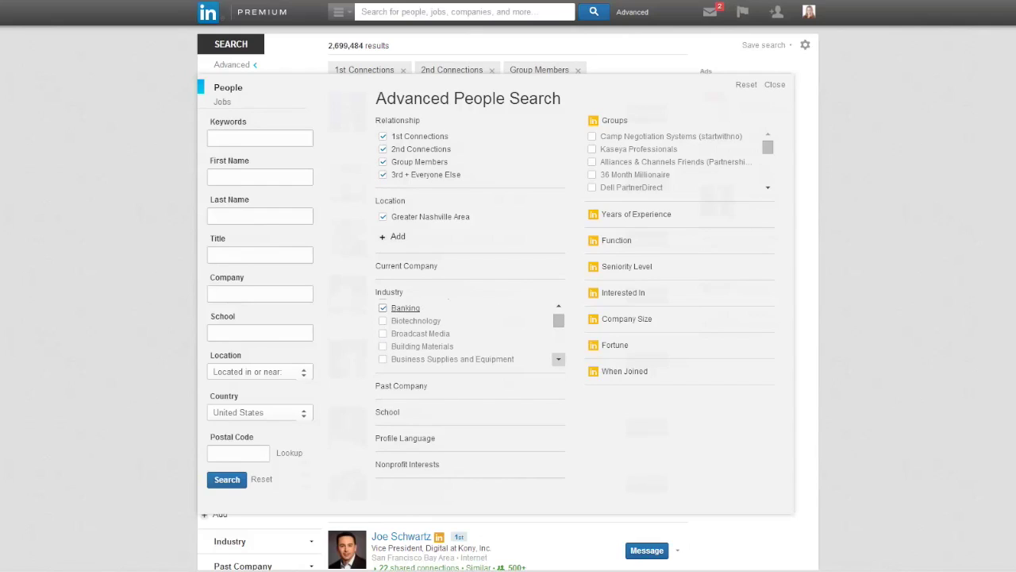
{"action": "scroll", "coordinate": [559, 359], "scroll_direction": "down", "scroll_amount": 2}
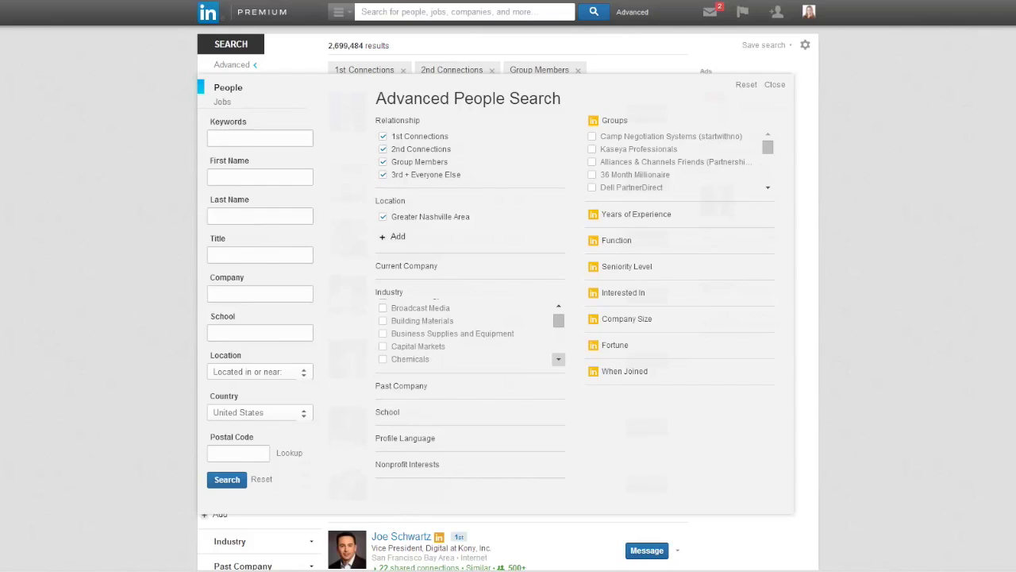
{"action": "scroll", "coordinate": [558, 359], "scroll_direction": "down", "scroll_amount": 2}
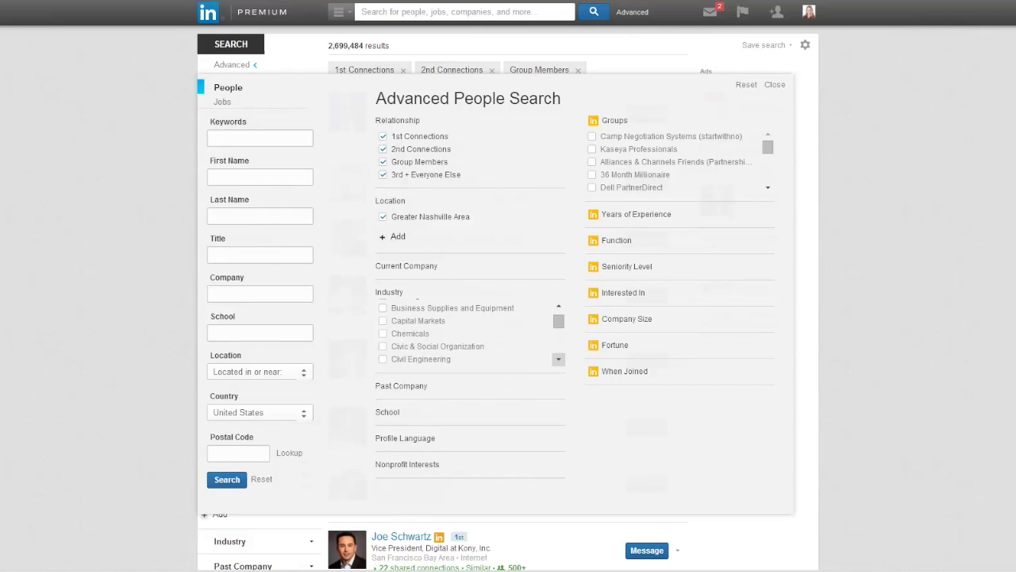
{"action": "scroll", "coordinate": [558, 359], "scroll_direction": "down", "scroll_amount": 6}
{"action": "scroll", "coordinate": [558, 359], "scroll_direction": "down", "scroll_amount": 1}
{"action": "scroll", "coordinate": [558, 359], "scroll_direction": "down", "scroll_amount": 1}
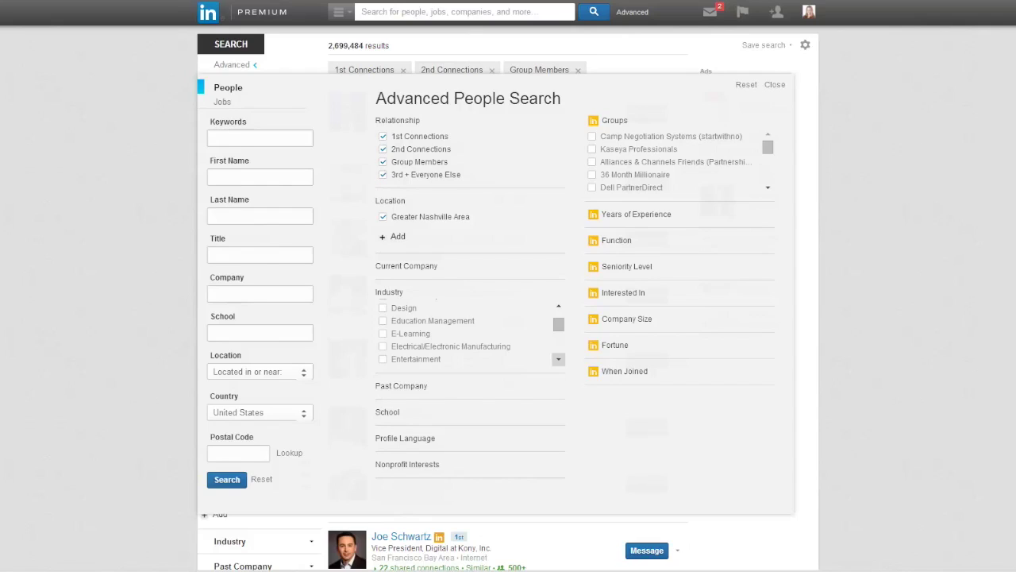
{"action": "scroll", "coordinate": [558, 359], "scroll_direction": "down", "scroll_amount": 3}
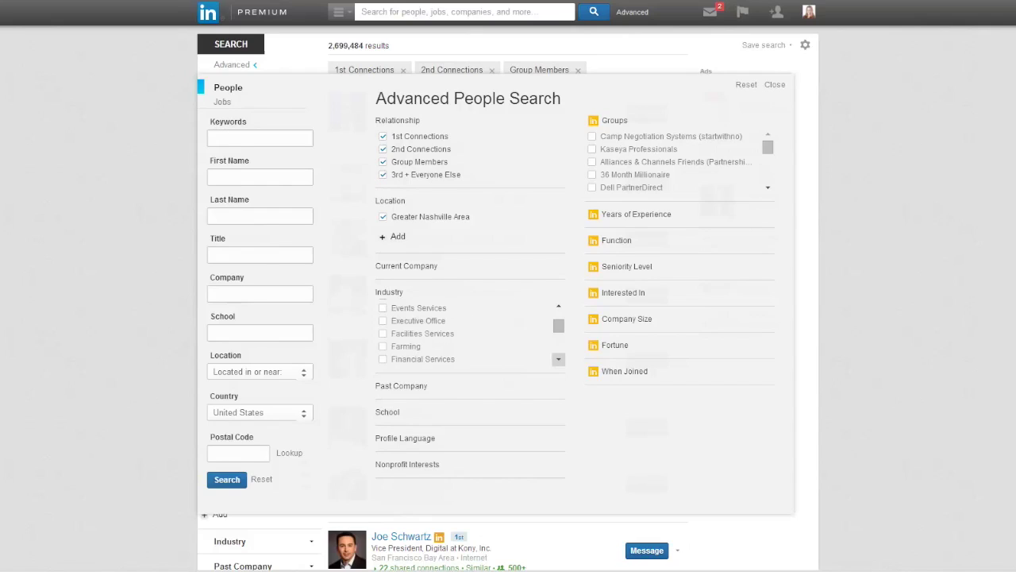
{"action": "left_click", "coordinate": [423, 359]}
{"action": "scroll", "coordinate": [558, 325], "scroll_direction": "up", "scroll_amount": 10}
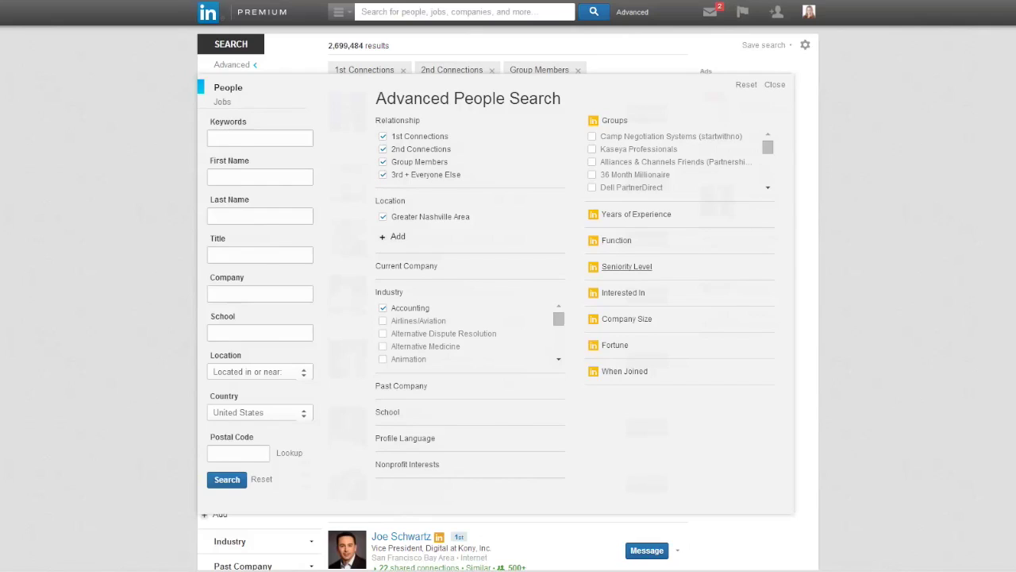
Filter Seniority Level to CXO, Partner and Owner
{"action": "left_click", "coordinate": [626, 266]}
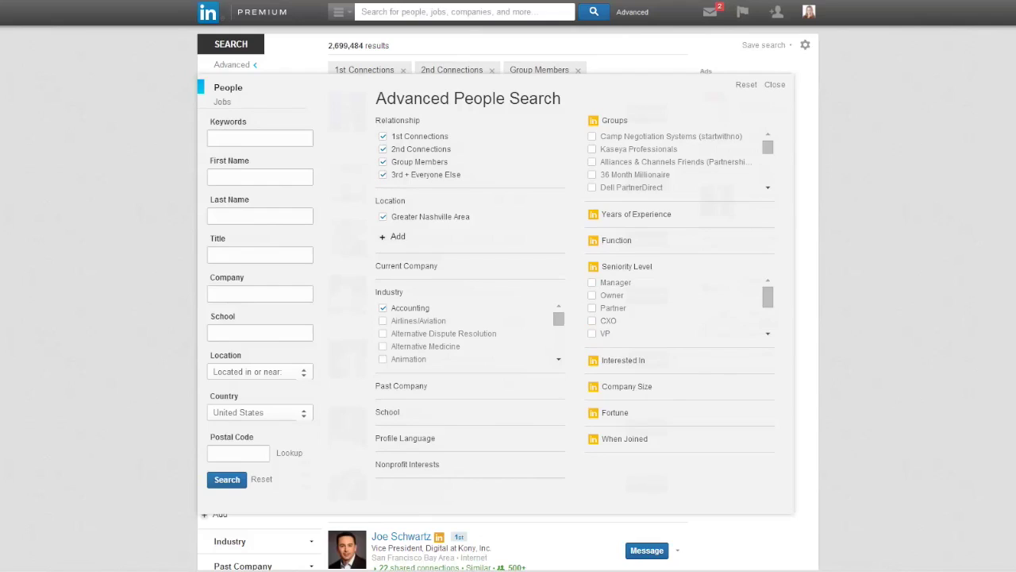
{"action": "left_click", "coordinate": [608, 321]}
{"action": "left_click", "coordinate": [613, 308]}
{"action": "left_click", "coordinate": [612, 295]}
Filter Company Size to 1-10, 11-50 and 51-200 employees
{"action": "left_click", "coordinate": [626, 386]}
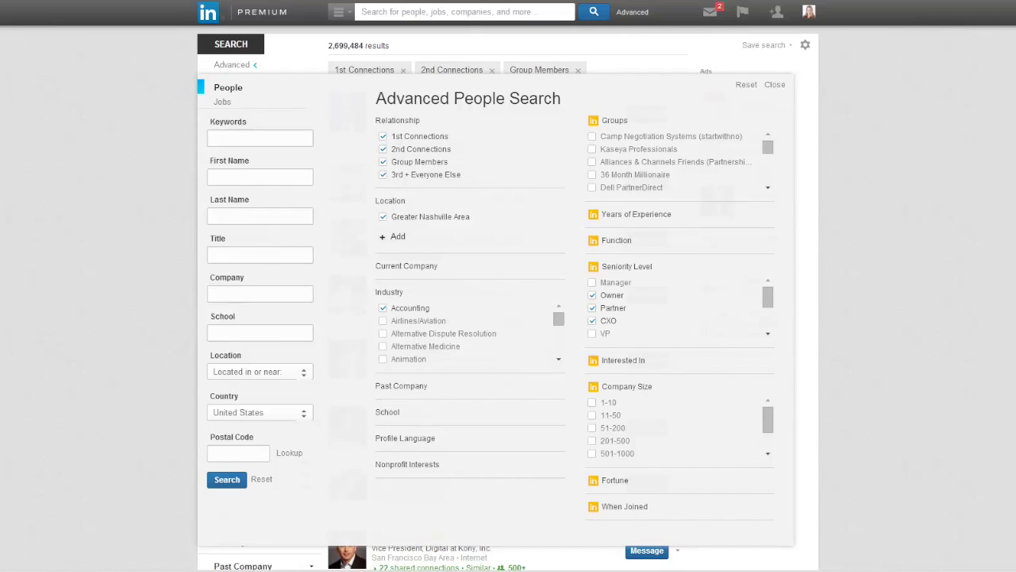
{"action": "left_click", "coordinate": [608, 402]}
{"action": "left_click", "coordinate": [611, 416]}
{"action": "left_click", "coordinate": [613, 428]}
Run the advanced search and review the 585 Greater Nashville Area results
{"action": "left_click", "coordinate": [226, 479]}
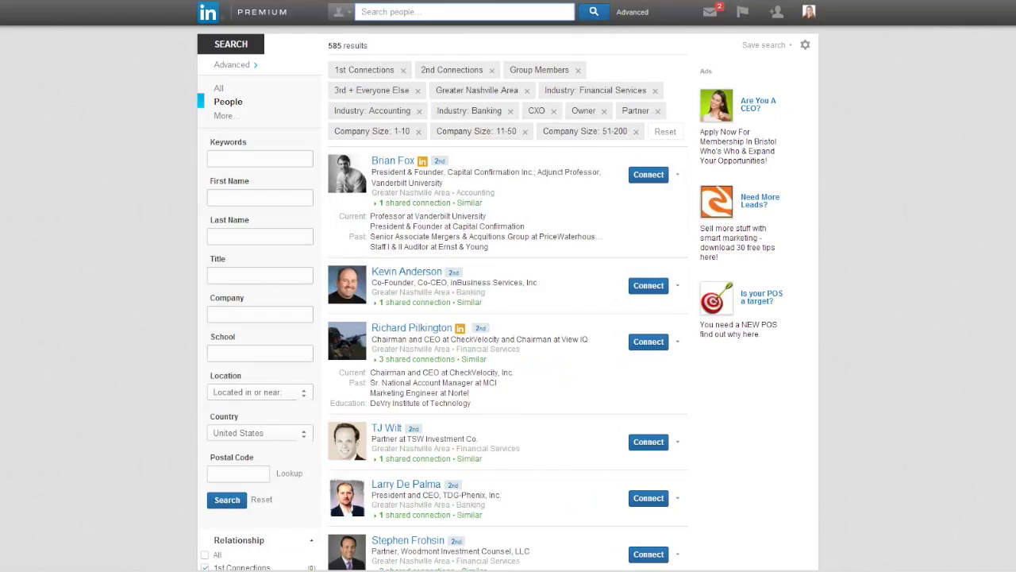
{"action": "left_click_drag", "start_coordinate": [328, 45], "coordinate": [369, 45]}
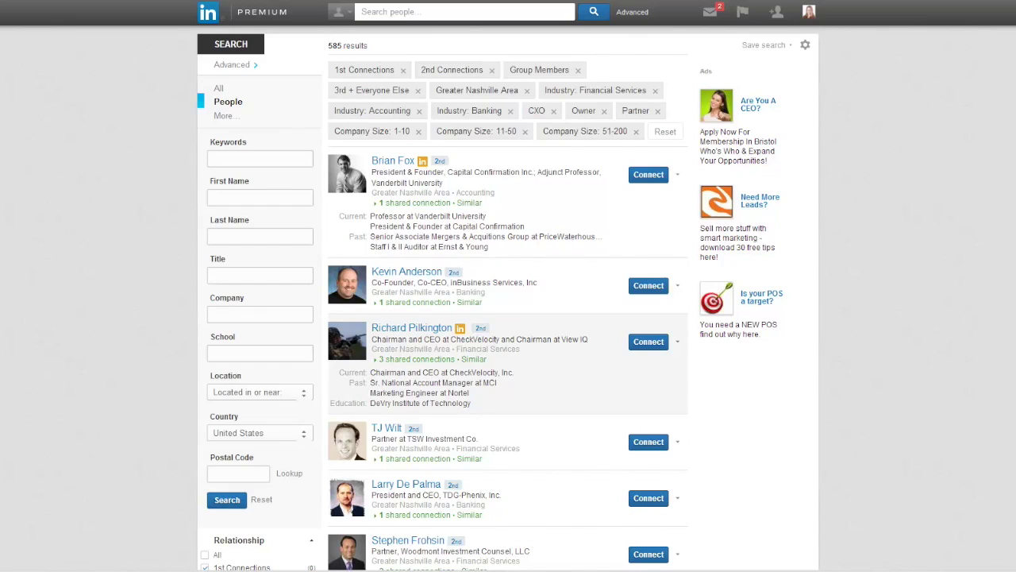
{"action": "scroll", "coordinate": [508, 358], "scroll_direction": "down", "scroll_amount": 3}
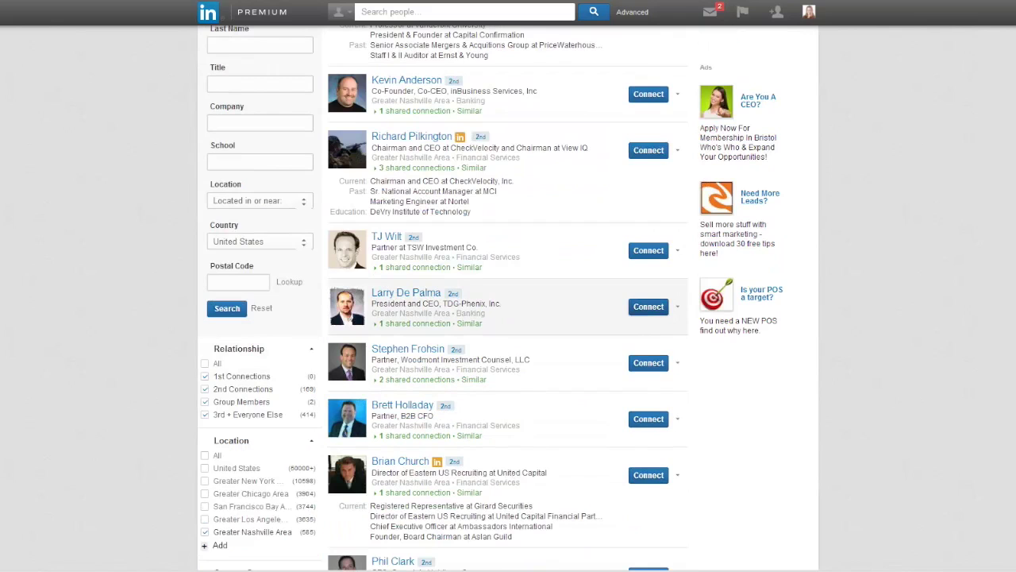
{"action": "scroll", "coordinate": [508, 357], "scroll_direction": "down", "scroll_amount": 2}
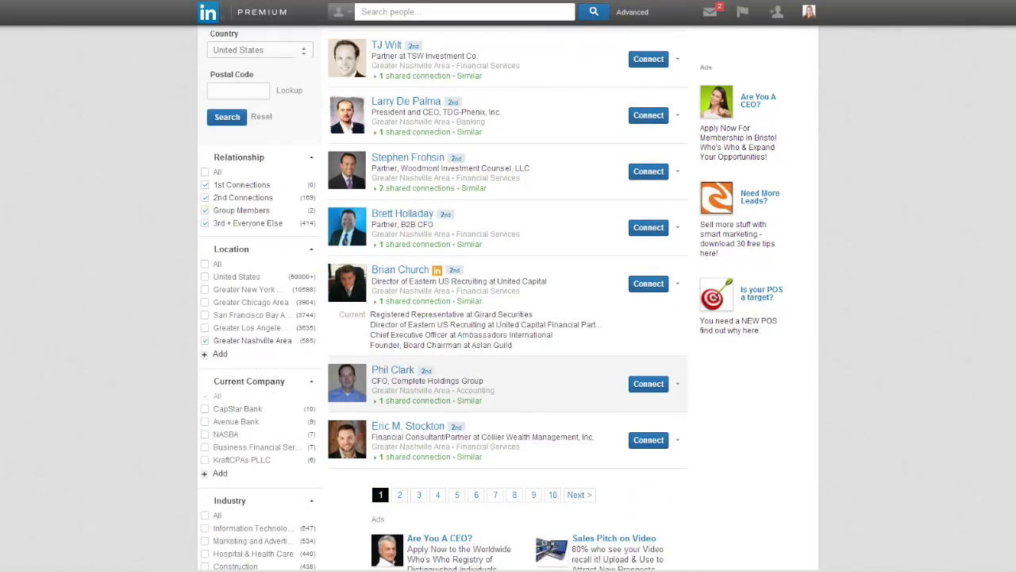
{"action": "scroll", "coordinate": [509, 358], "scroll_direction": "up", "scroll_amount": 5}
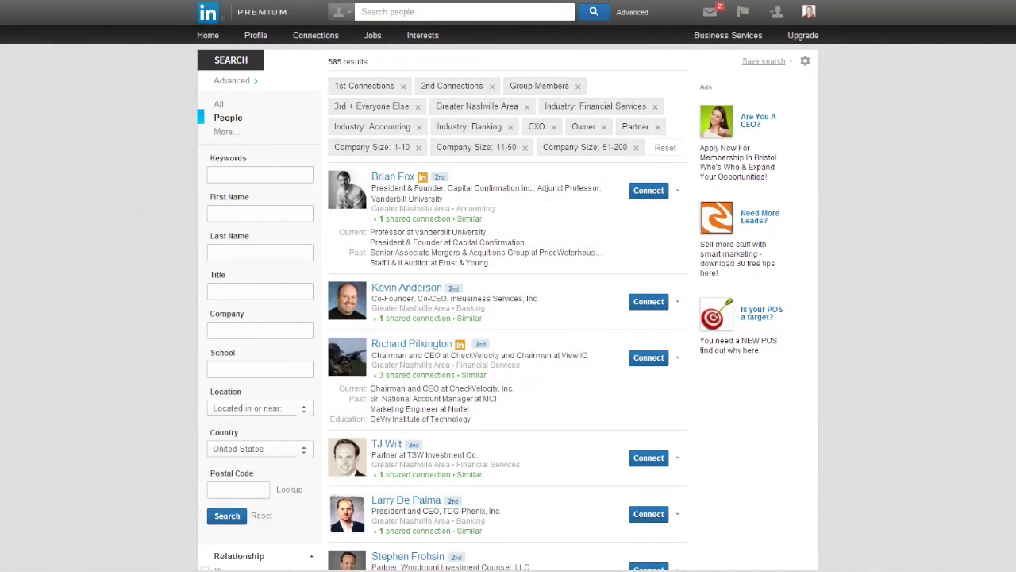
Save the search with an Accounting and Financial Services title and weekly alert, then close
{"action": "left_click", "coordinate": [763, 61]}
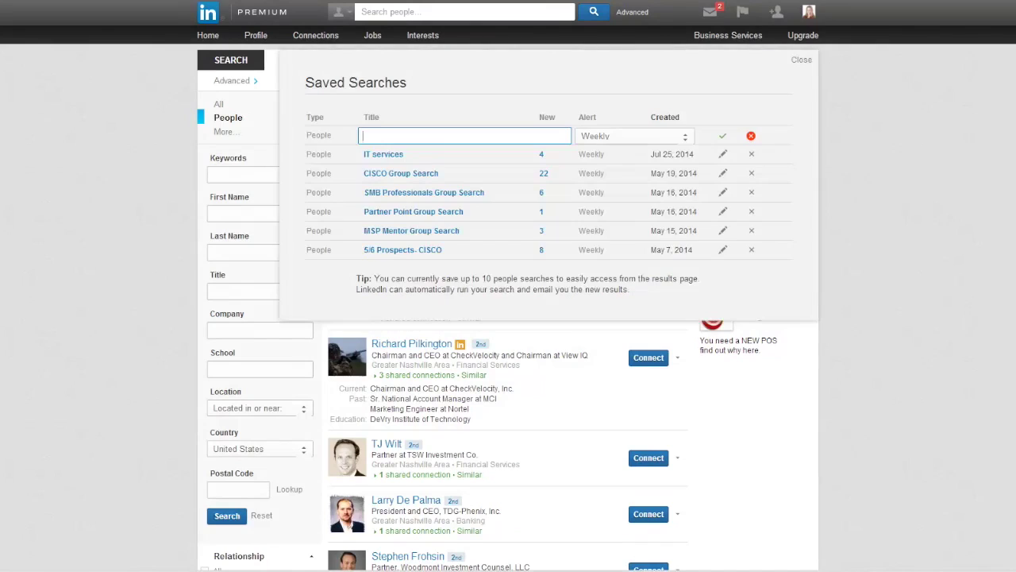
{"action": "type", "text": "Accounting and Finacials"}
{"action": "key", "text": "BackSpace"}
{"action": "key", "text": "BackSpace"}
{"action": "key", "text": "BackSpace"}
{"action": "key", "text": "BackSpace"}
{"action": "key", "text": "BackSpace"}
{"action": "key", "text": "BackSpace"}
{"action": "type", "text": "ancial Servi"}
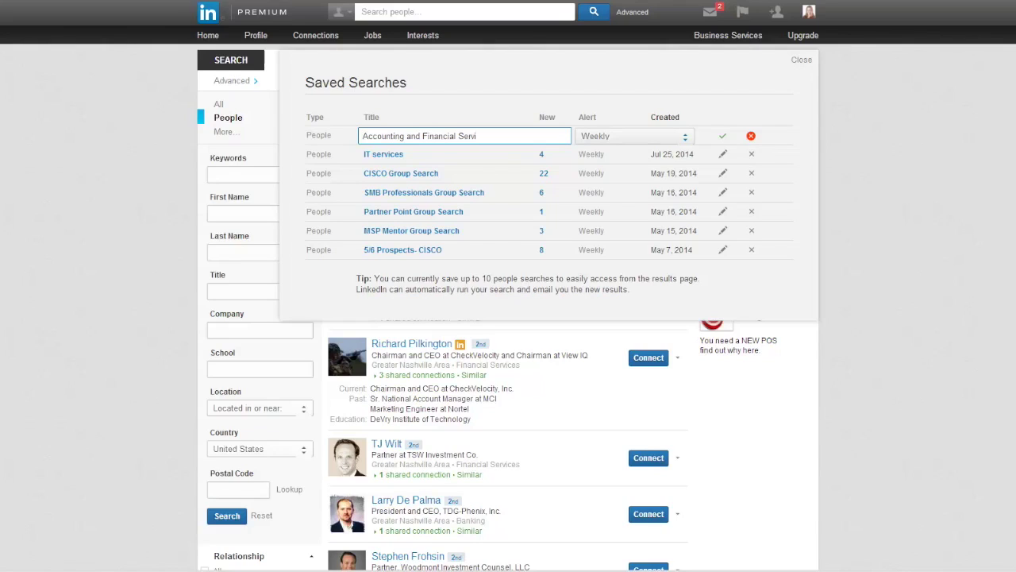
{"action": "left_click", "coordinate": [633, 136]}
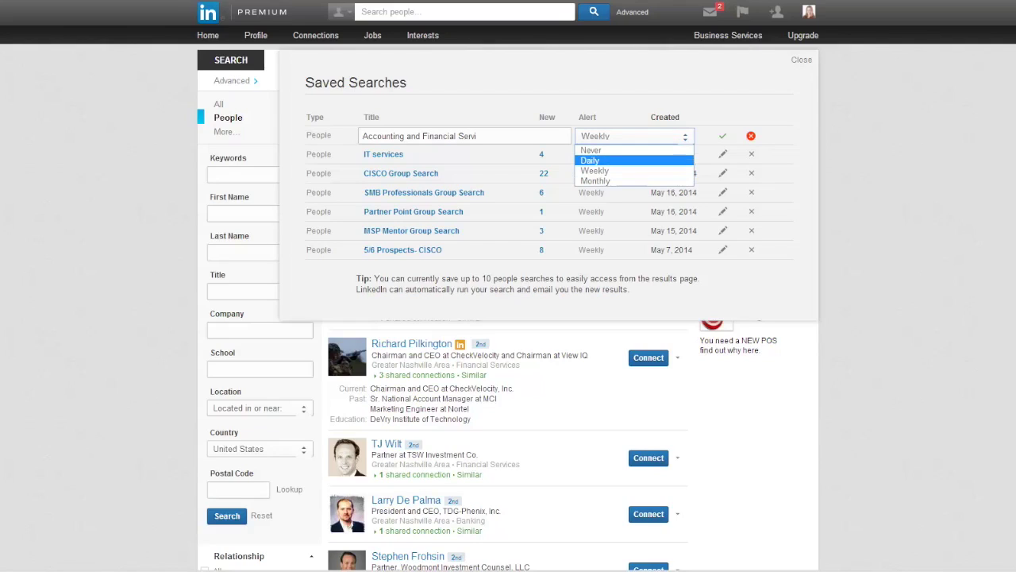
{"action": "key", "text": "Return"}
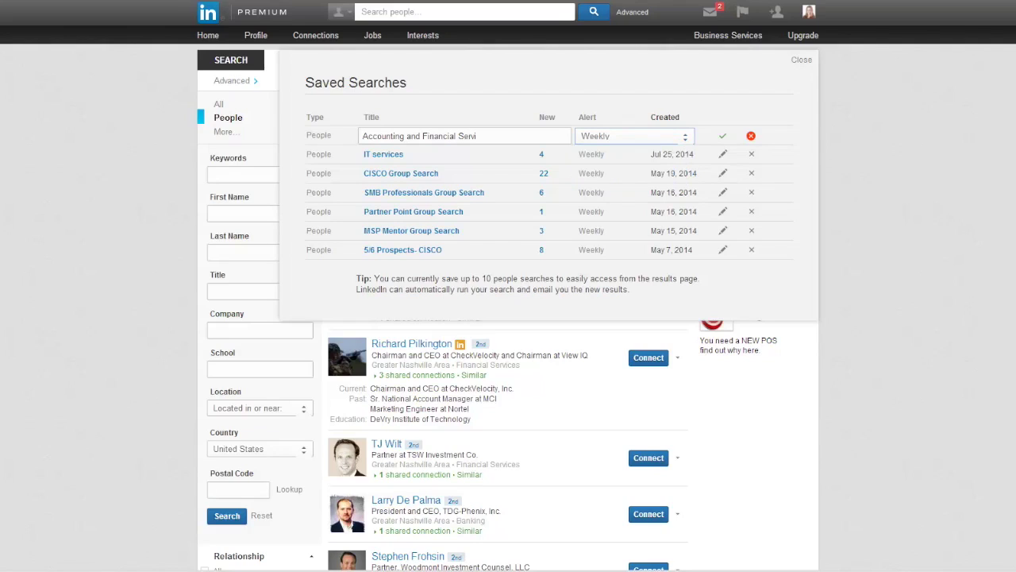
{"action": "key", "text": "Tab"}
{"action": "key", "text": "Return"}
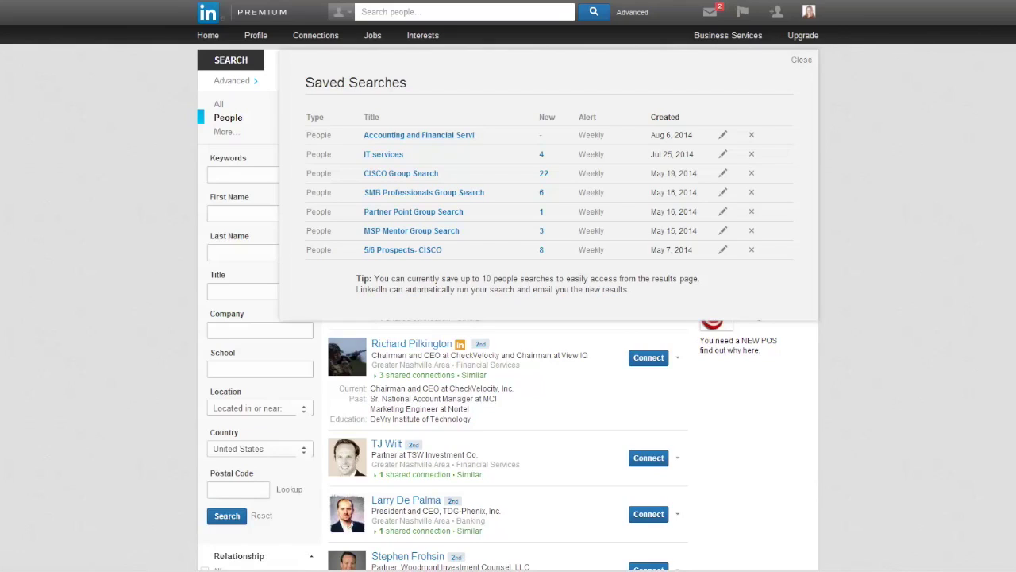
{"action": "left_click", "coordinate": [801, 60]}
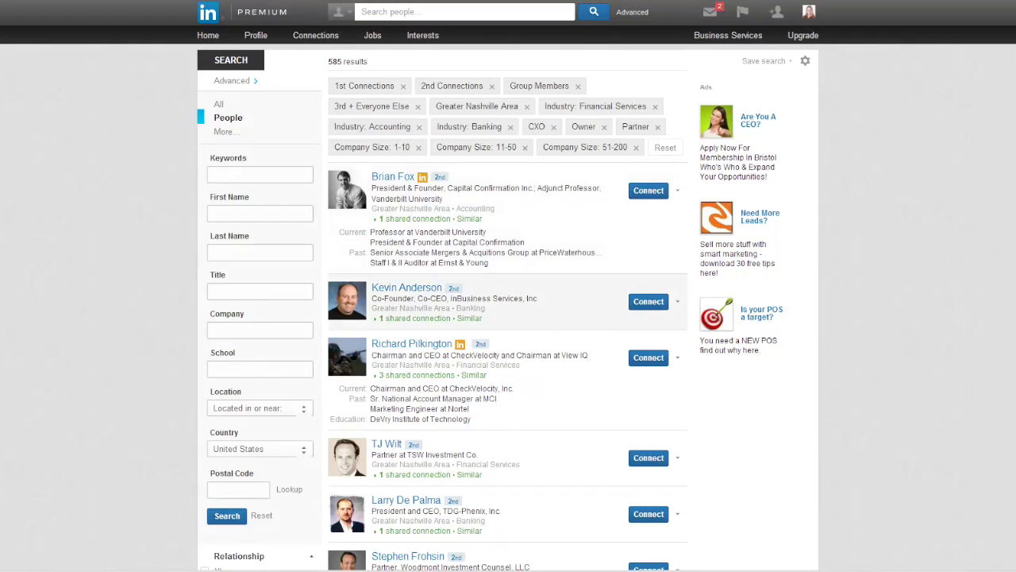
Open the profile of the top result, the Capital Confirmation founder
{"action": "left_click", "coordinate": [677, 191]}
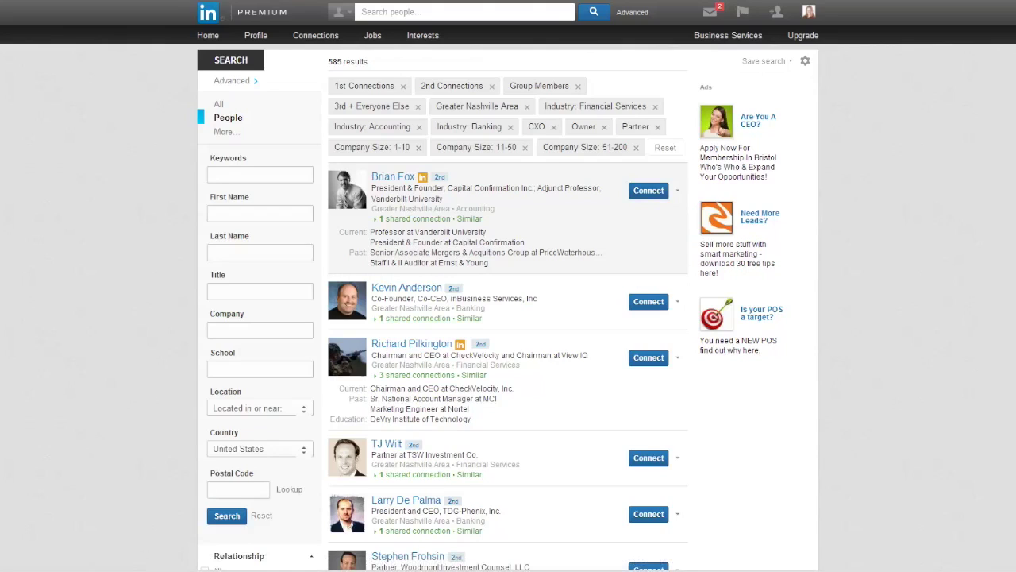
{"action": "left_click", "coordinate": [393, 176]}
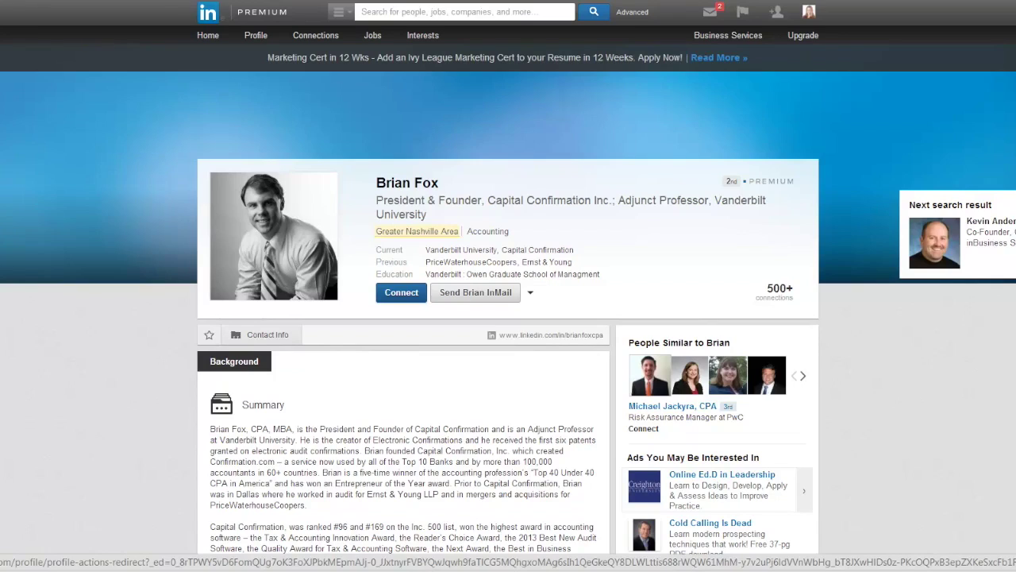
Open an InMail compose form addressed to the Capital Confirmation founder
{"action": "left_click", "coordinate": [531, 292]}
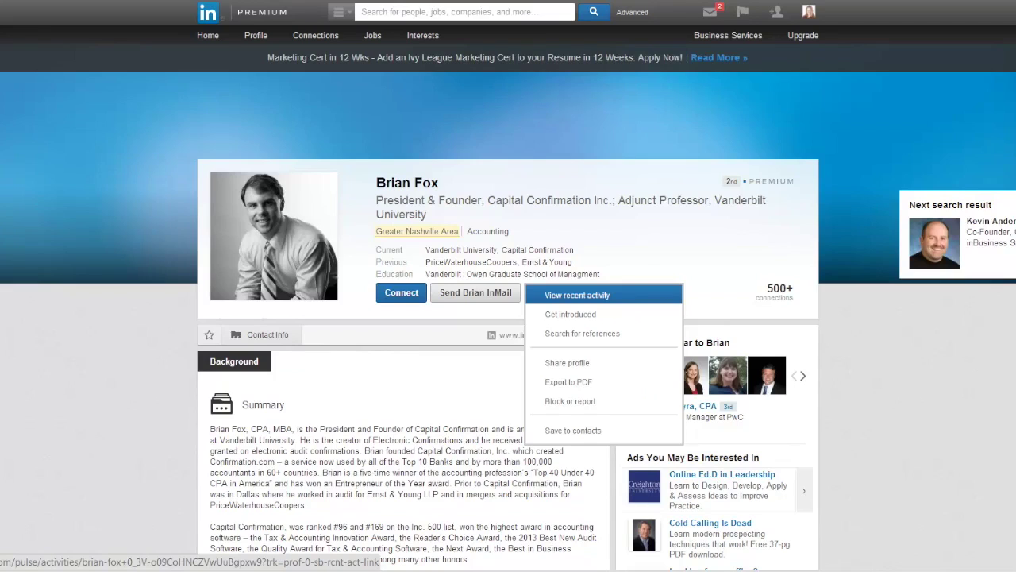
{"action": "left_click", "coordinate": [577, 294]}
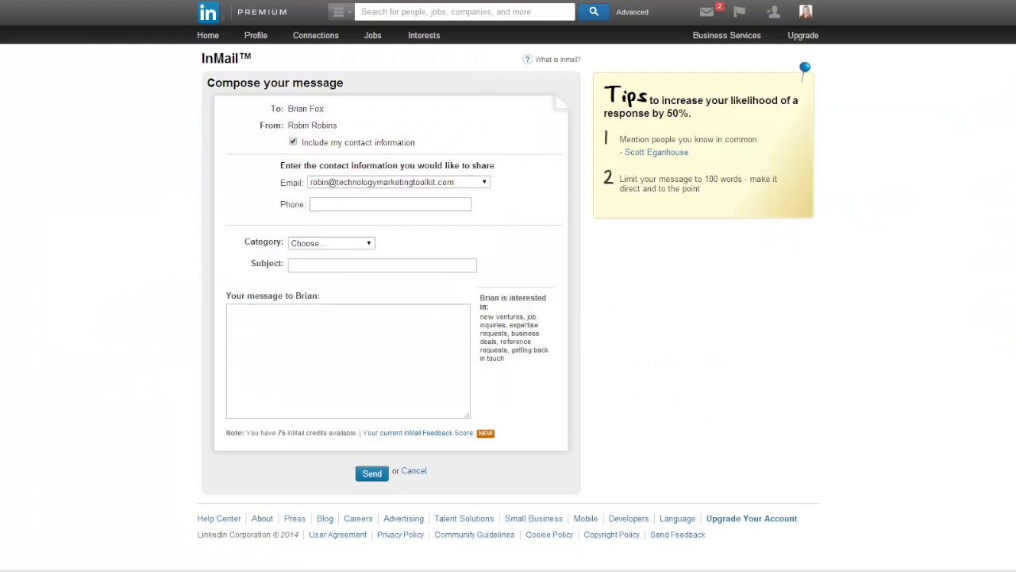
Check the InMail category options without changing them and move to the message body
{"action": "left_click", "coordinate": [331, 243]}
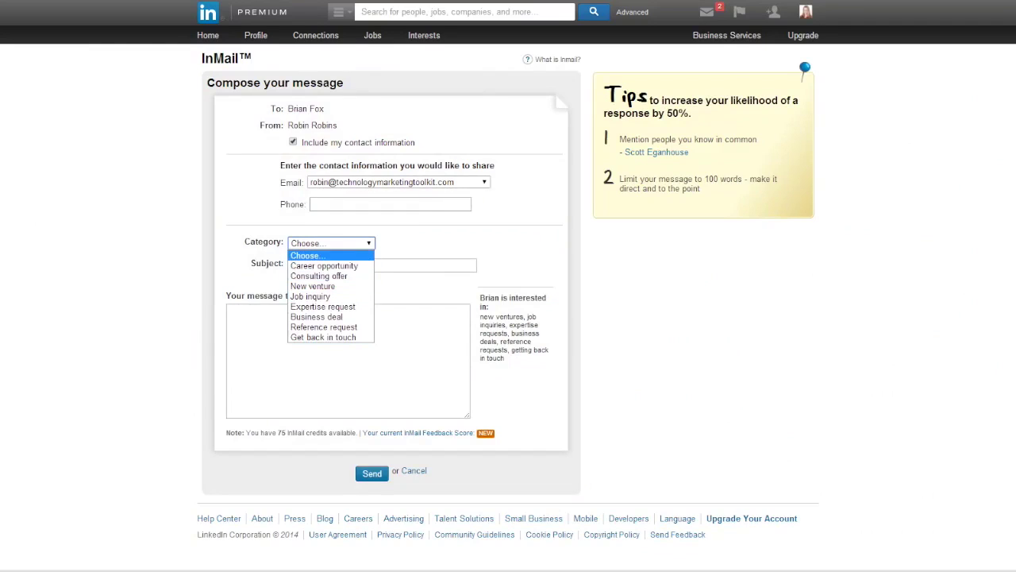
{"action": "key", "text": "Escape"}
{"action": "key", "text": "Tab"}
{"action": "key", "text": "Tab"}
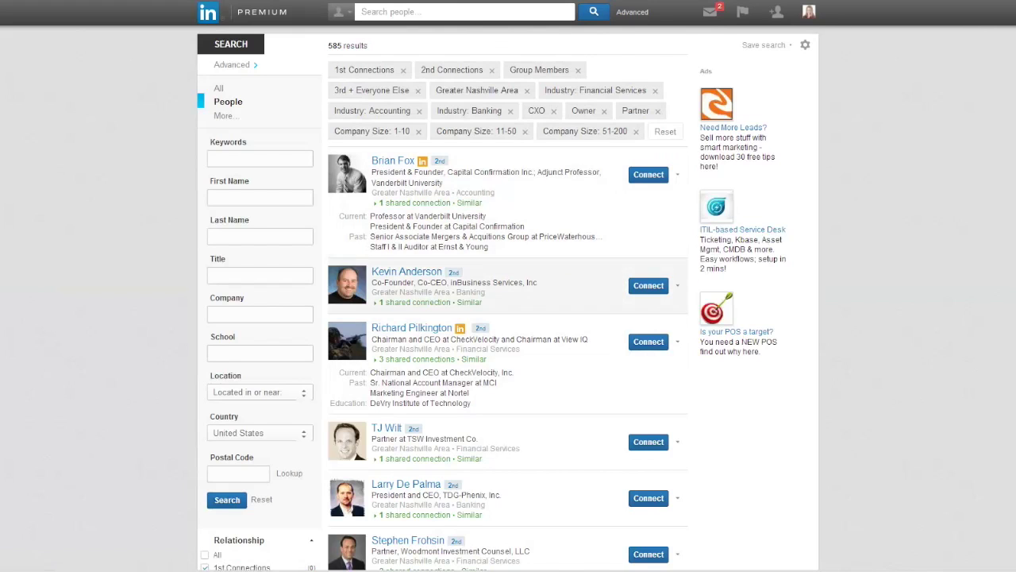
{"action": "scroll", "coordinate": [508, 417], "scroll_direction": "down", "scroll_amount": 2}
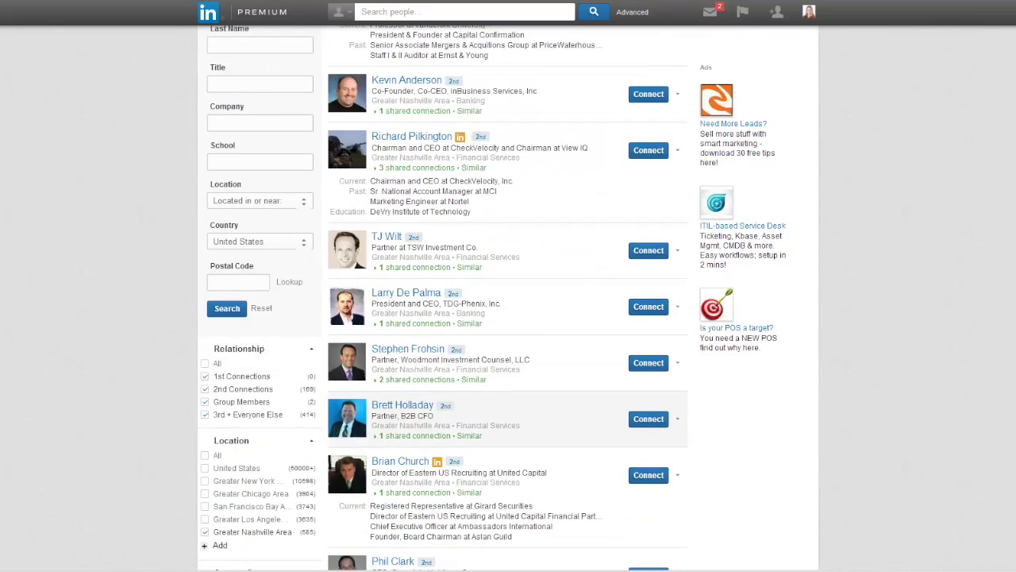
{"action": "scroll", "coordinate": [508, 433], "scroll_direction": "down", "scroll_amount": 2}
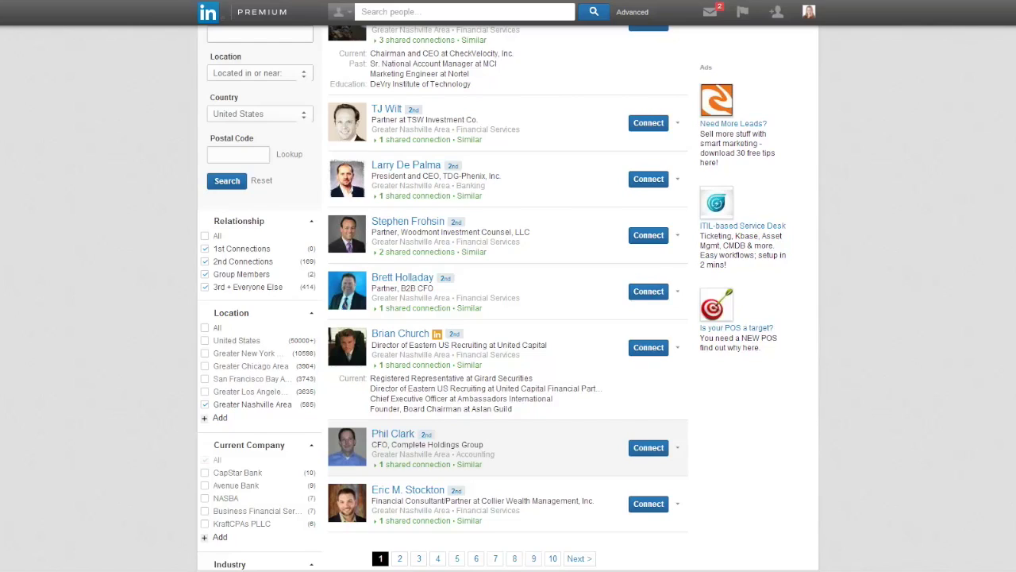
{"action": "left_click", "coordinate": [399, 558]}
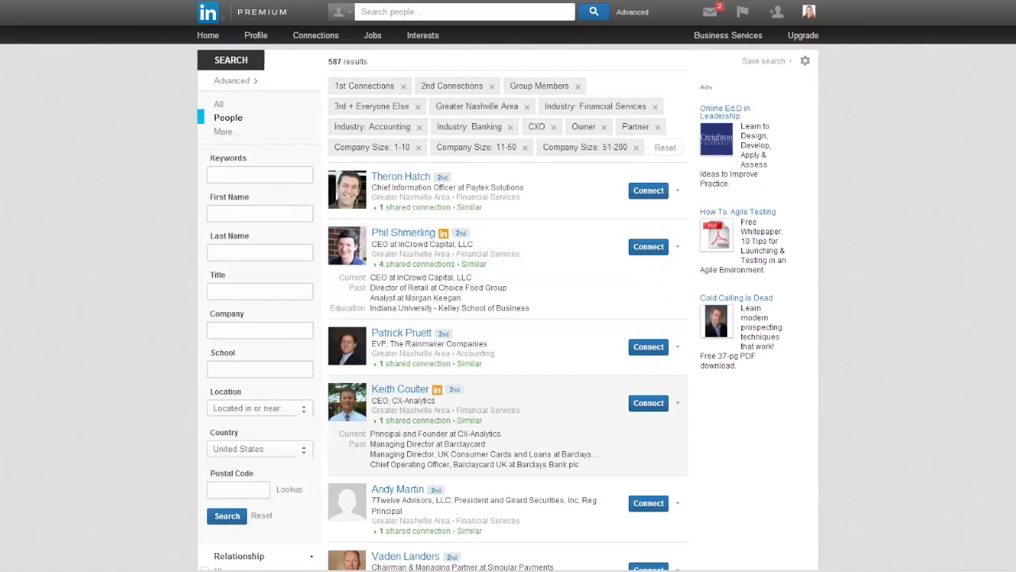
{"action": "scroll", "coordinate": [508, 428], "scroll_direction": "down", "scroll_amount": 3}
{"action": "scroll", "coordinate": [508, 429], "scroll_direction": "down", "scroll_amount": 3}
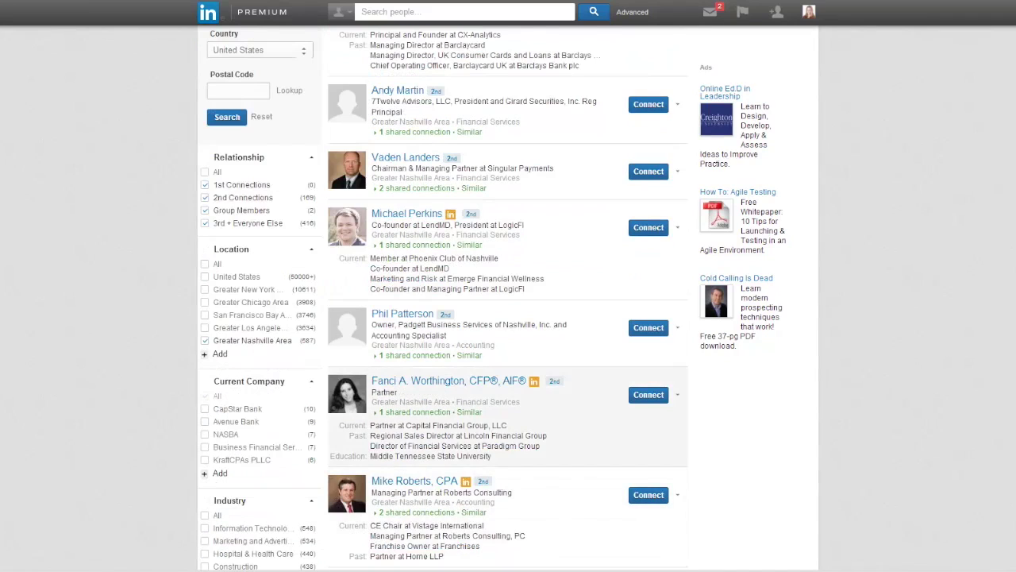
{"action": "scroll", "coordinate": [508, 429], "scroll_direction": "down", "scroll_amount": 3}
{"action": "scroll", "coordinate": [509, 318], "scroll_direction": "up", "scroll_amount": 10}
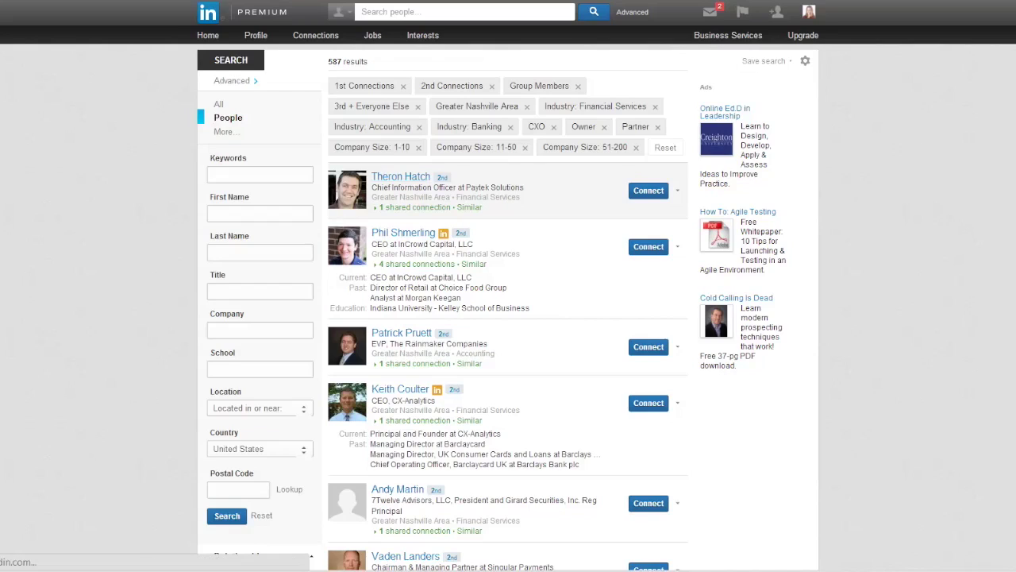
{"action": "left_click", "coordinate": [400, 176]}
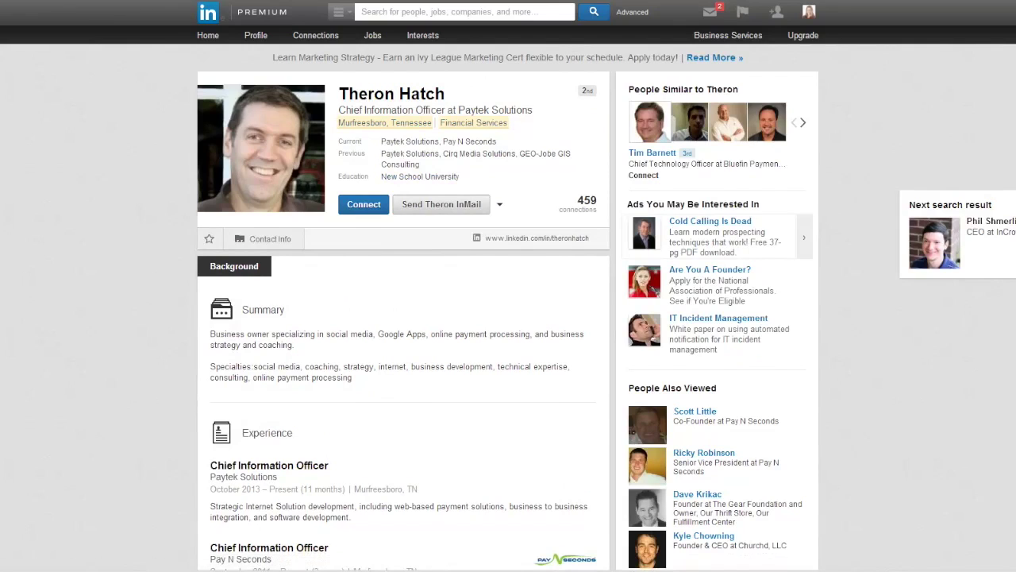
{"action": "scroll", "coordinate": [508, 317], "scroll_direction": "down", "scroll_amount": 8}
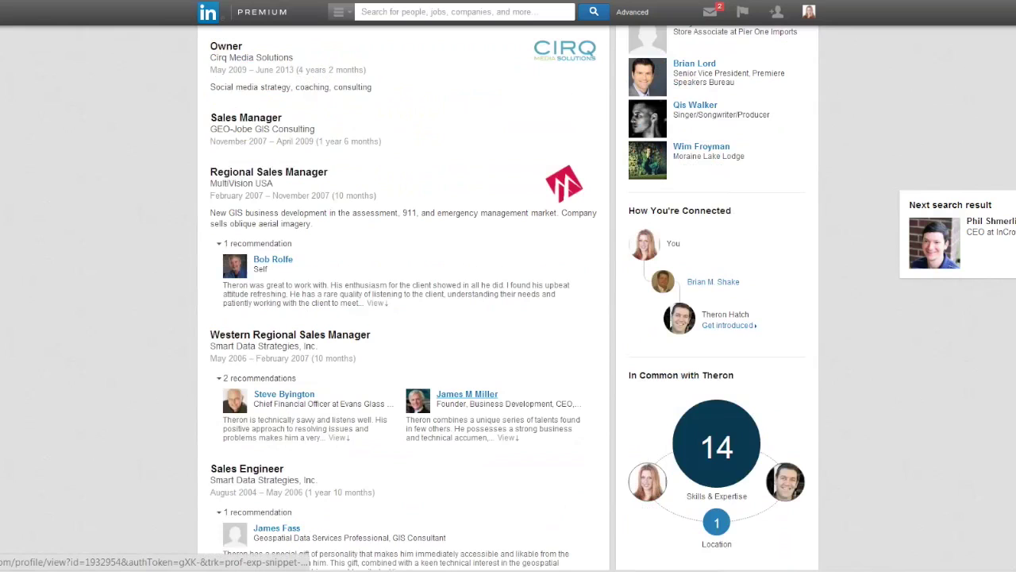
{"action": "scroll", "coordinate": [417, 210], "scroll_direction": "down", "scroll_amount": 10}
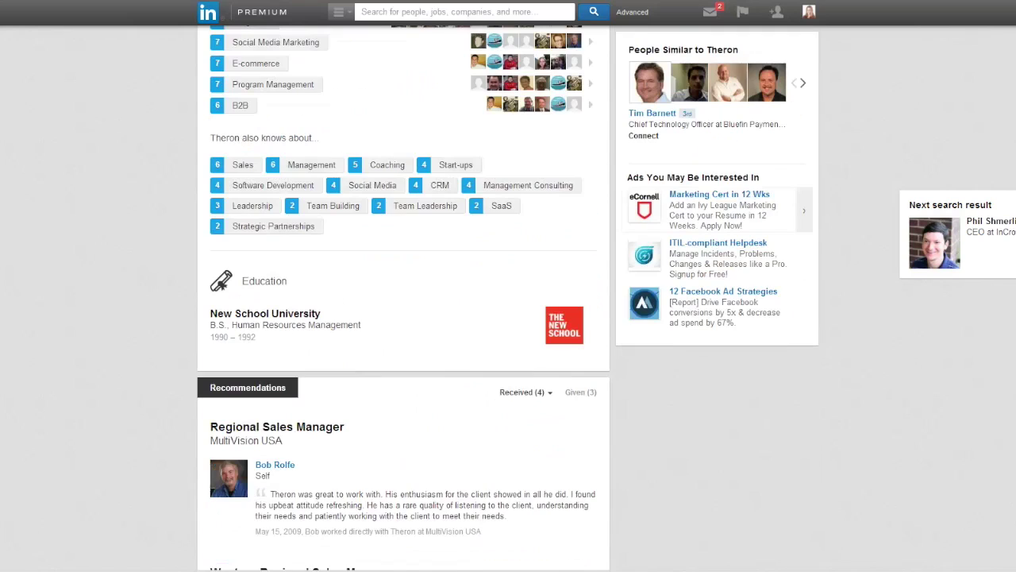
{"action": "scroll", "coordinate": [404, 317], "scroll_direction": "down", "scroll_amount": 4}
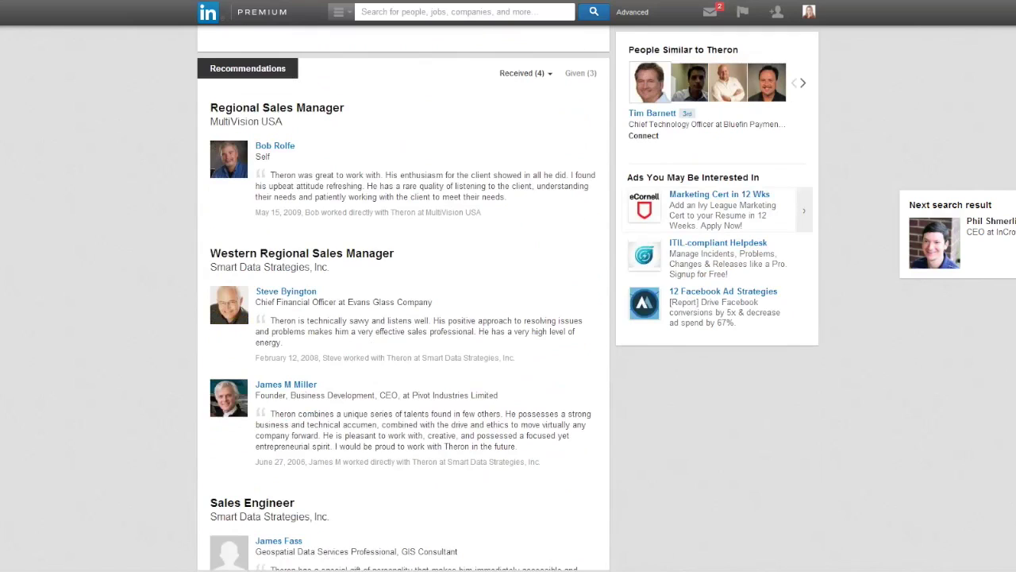
{"action": "scroll", "coordinate": [403, 318], "scroll_direction": "down", "scroll_amount": 5}
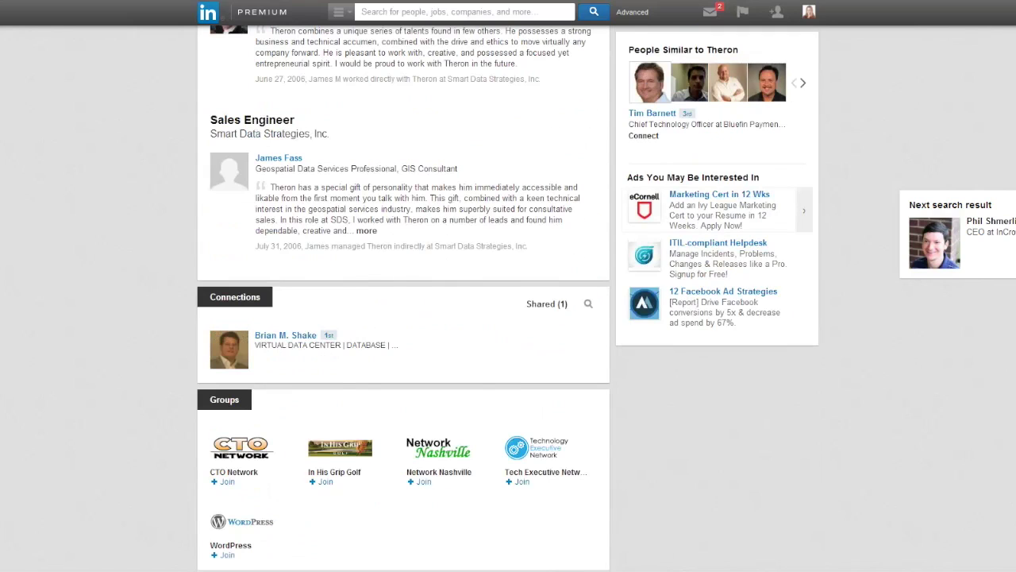
{"action": "scroll", "coordinate": [403, 318], "scroll_direction": "down", "scroll_amount": 1}
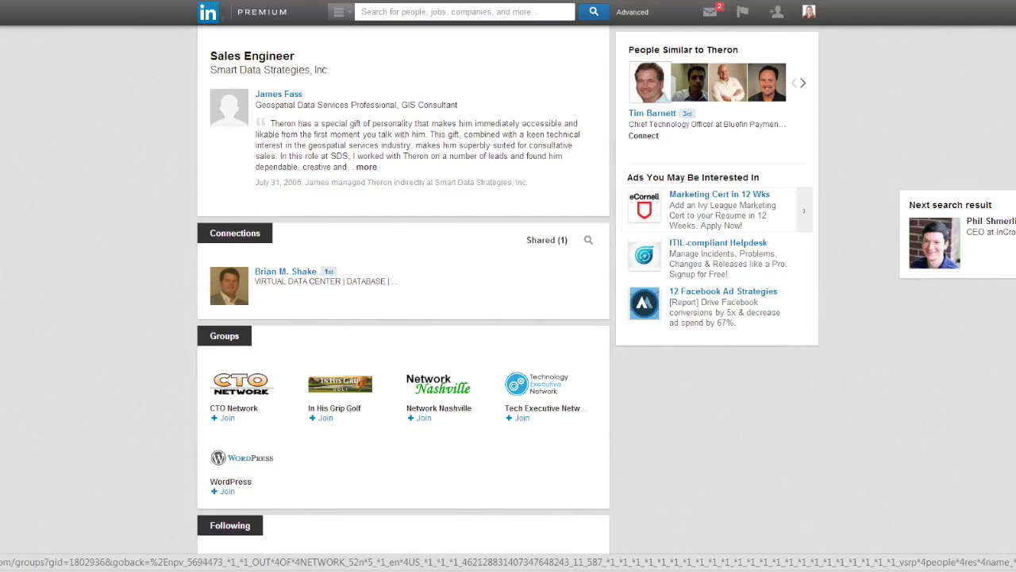
Open the Network Nashville group and jump to page 25 of its 19,323 members
{"action": "left_click", "coordinate": [439, 407]}
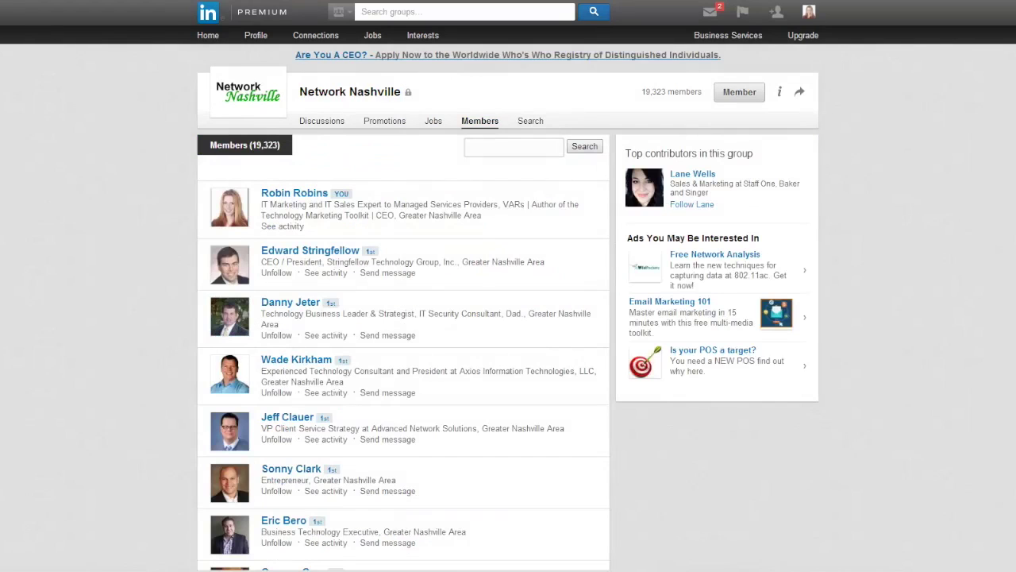
{"action": "scroll", "coordinate": [508, 317], "scroll_direction": "down", "scroll_amount": 2}
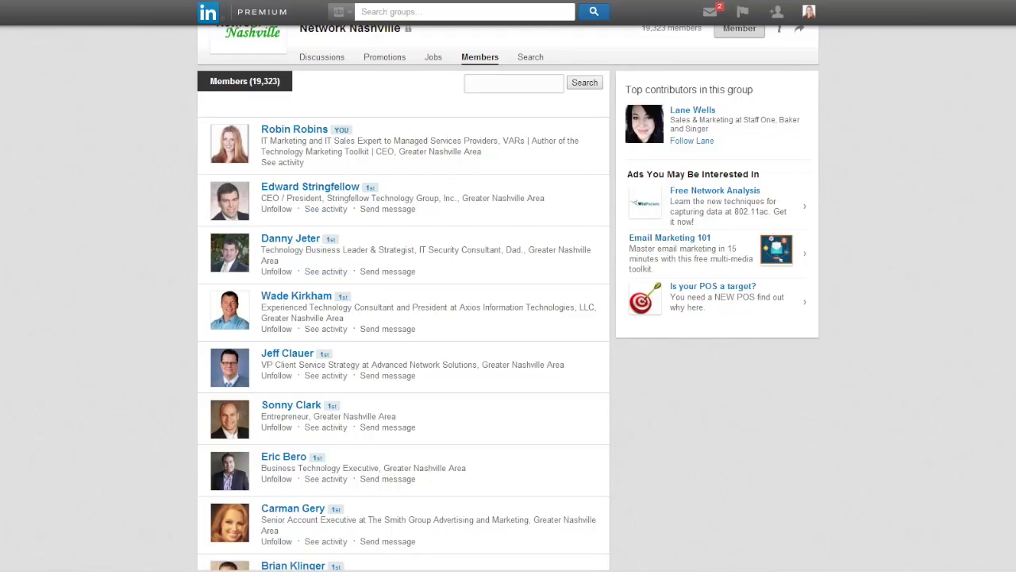
{"action": "scroll", "coordinate": [403, 318], "scroll_direction": "down", "scroll_amount": 3}
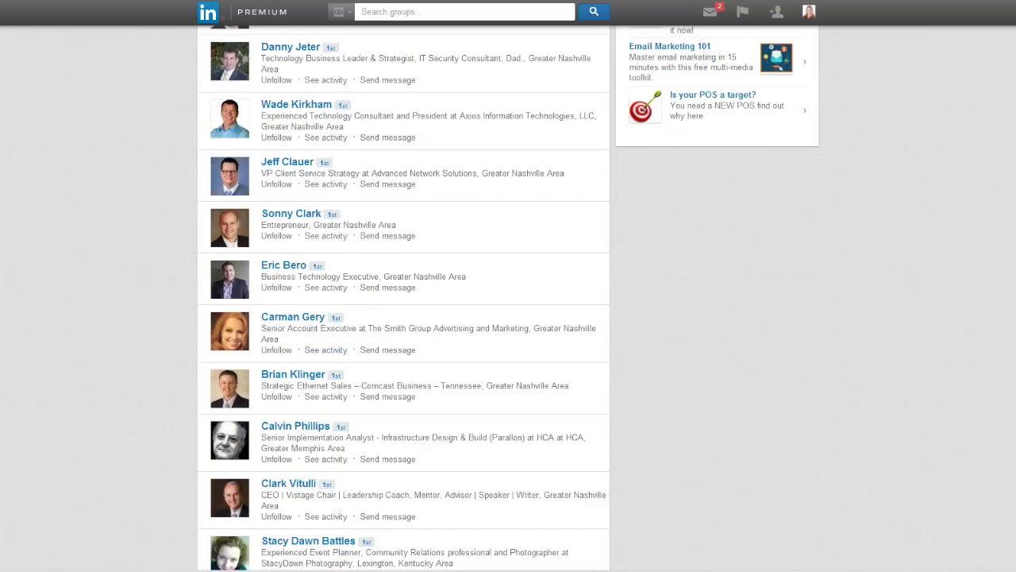
{"action": "scroll", "coordinate": [404, 317], "scroll_direction": "down", "scroll_amount": 4}
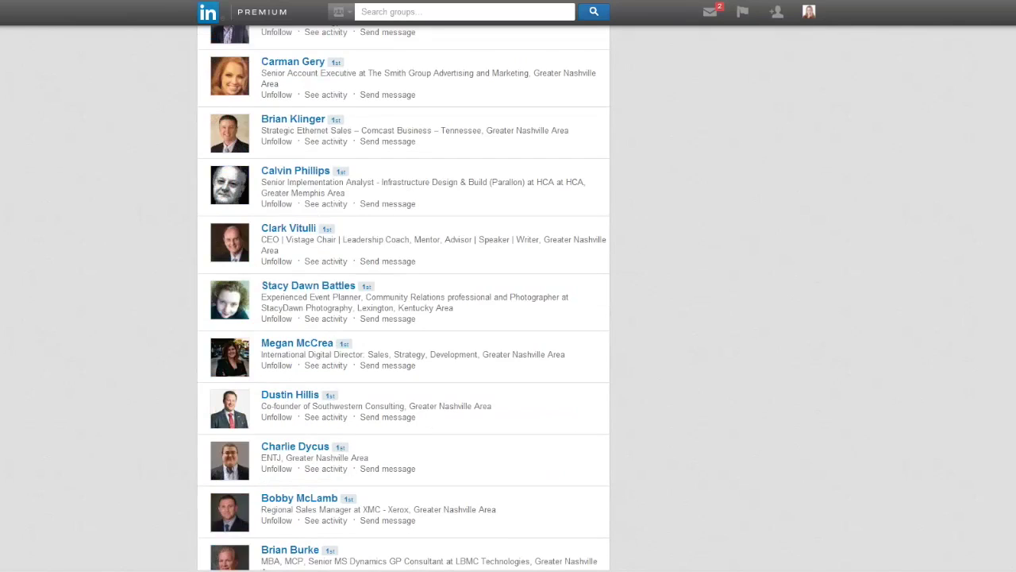
{"action": "scroll", "coordinate": [403, 317], "scroll_direction": "down", "scroll_amount": 2}
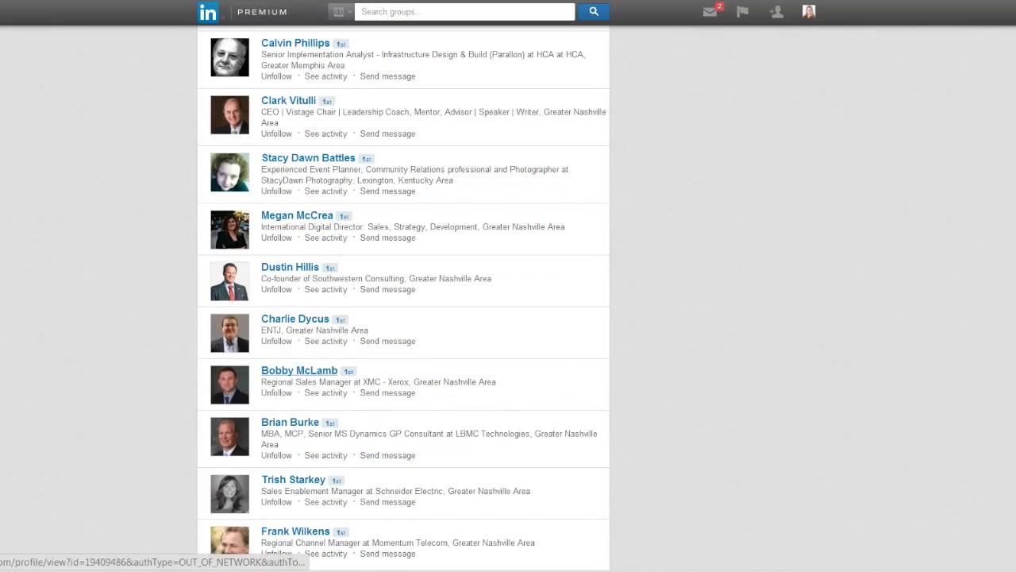
{"action": "scroll", "coordinate": [299, 371], "scroll_direction": "down", "scroll_amount": 3}
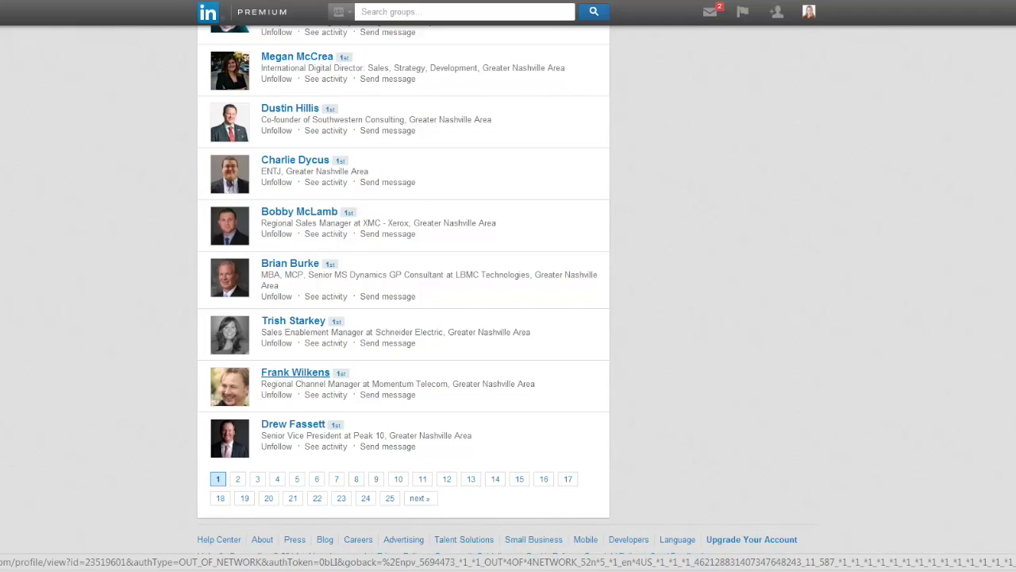
{"action": "left_click", "coordinate": [389, 498]}
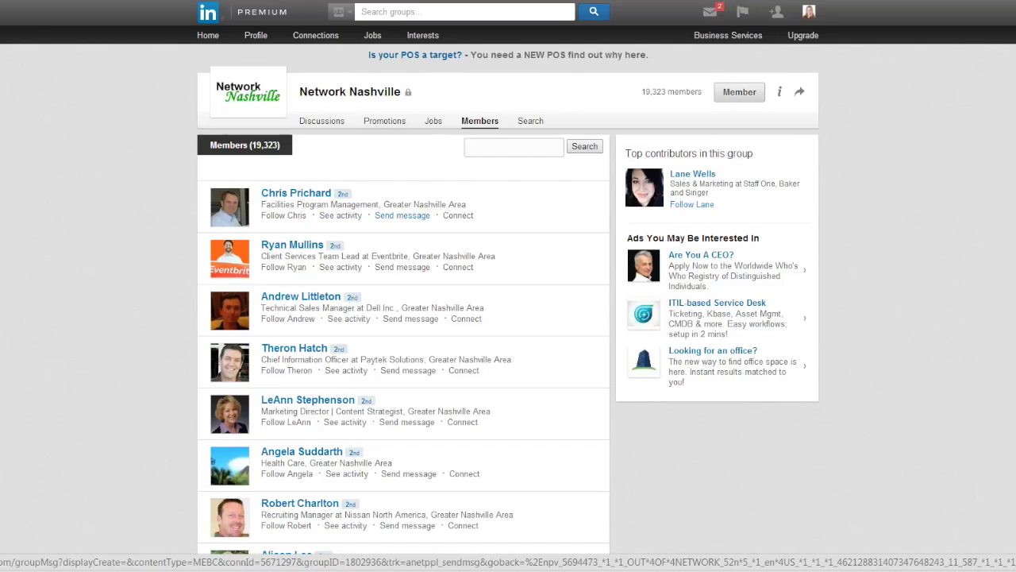
Draft a message to the first listed member, subject 'Computer problems?', offering computer help, then cancel it
{"action": "left_click", "coordinate": [402, 215]}
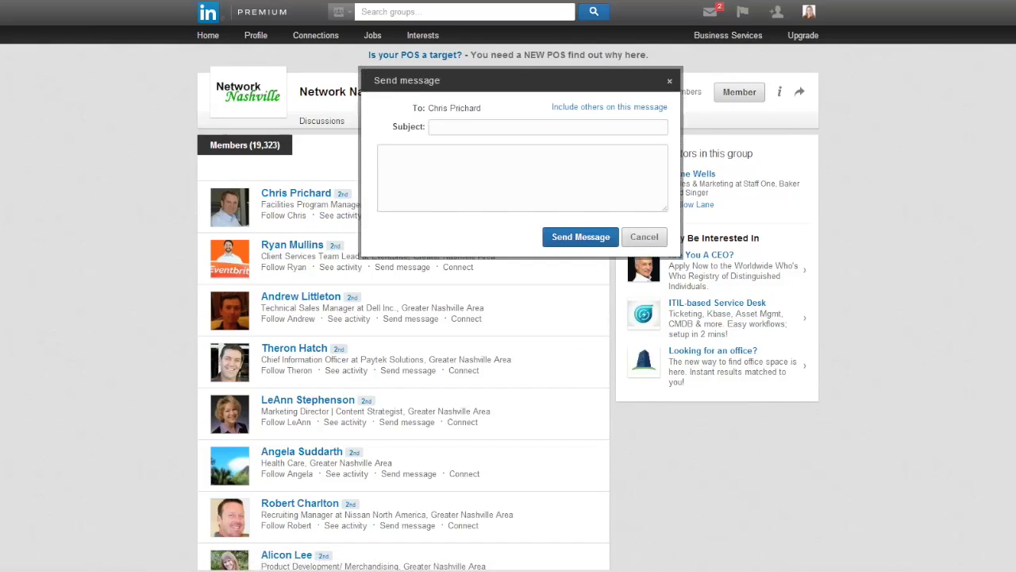
{"action": "left_click", "coordinate": [548, 127]}
{"action": "left_click", "coordinate": [381, 153]}
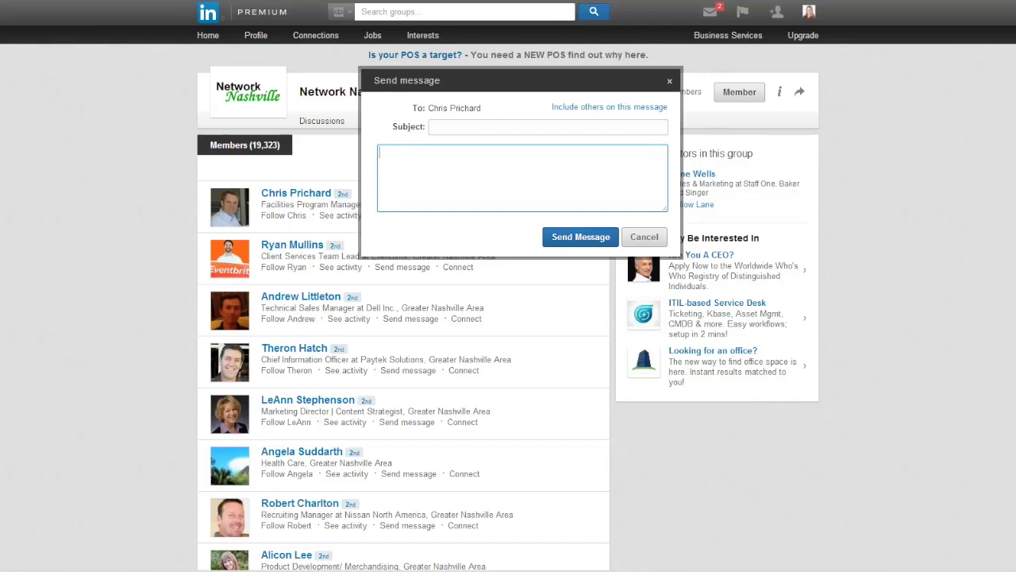
{"action": "left_click", "coordinate": [548, 127]}
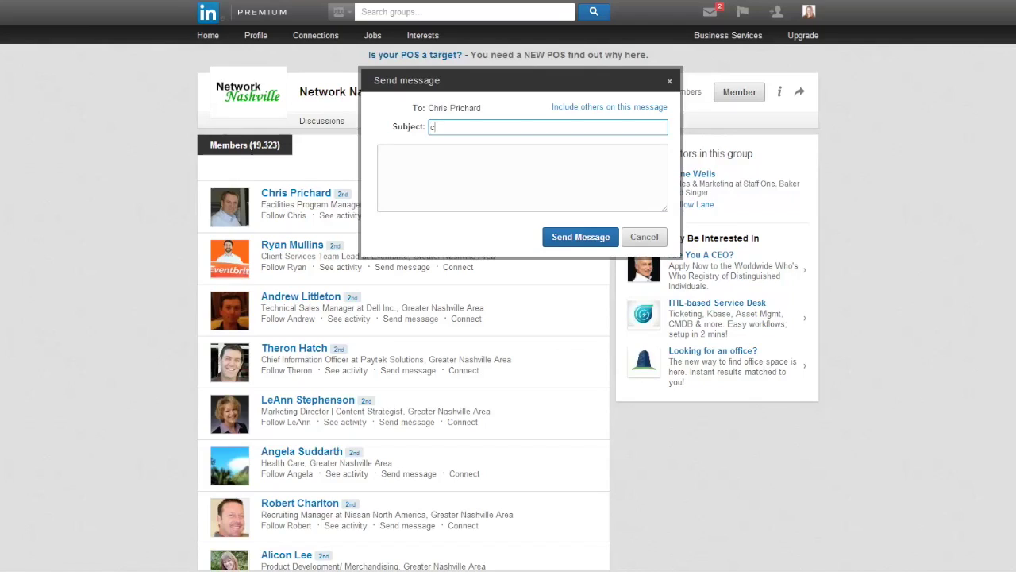
{"action": "type", "text": "Computer"}
{"action": "type", "text": " problems?"}
{"action": "type", "text": "Are you having"}
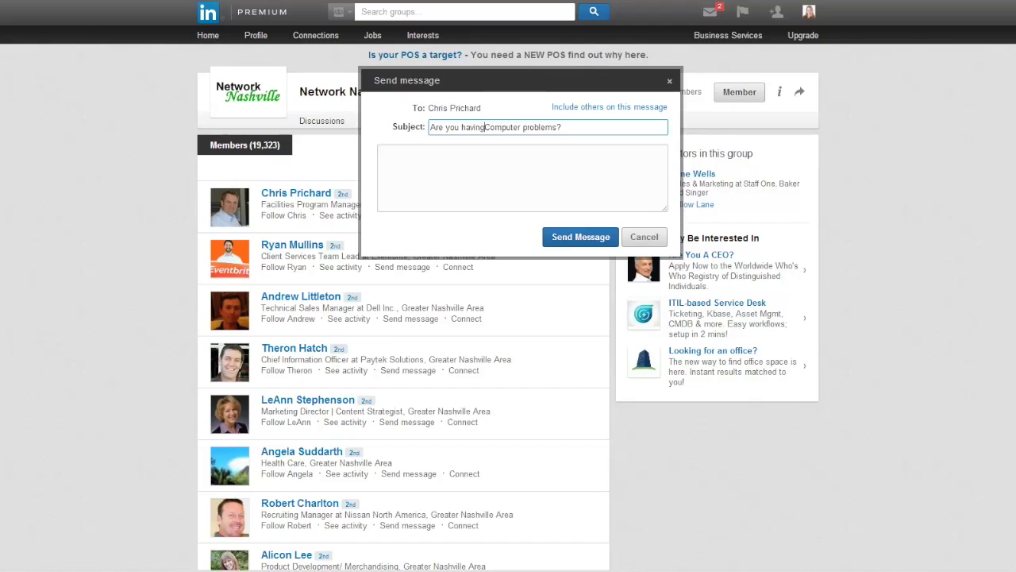
{"action": "key", "text": "Delete"}
{"action": "type", "text": "c"}
{"action": "key", "text": "Tab"}
{"action": "type", "text": "Hey Chris - "}
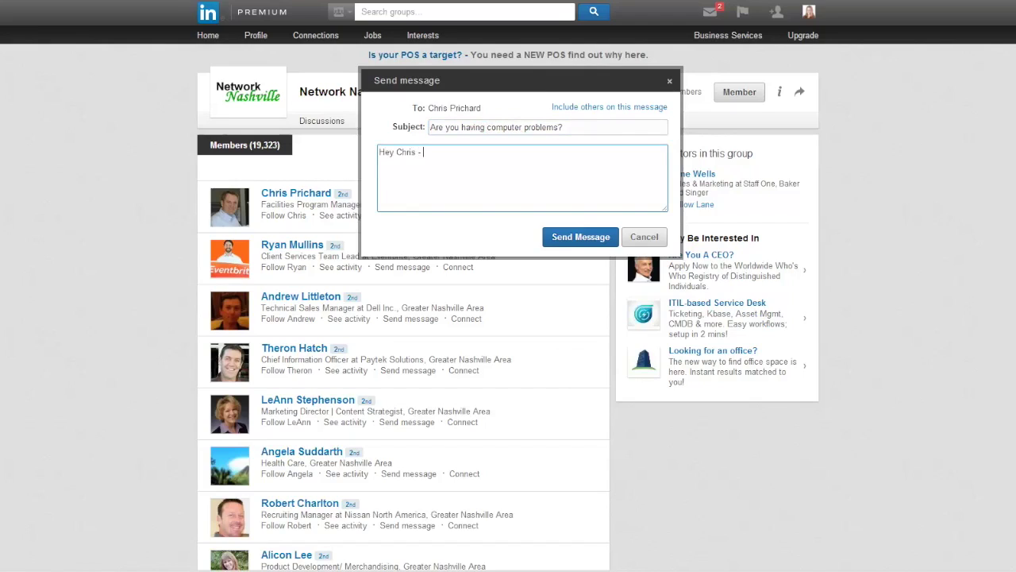
{"action": "type", "text": "if you're constantly having computer problems, I c"}
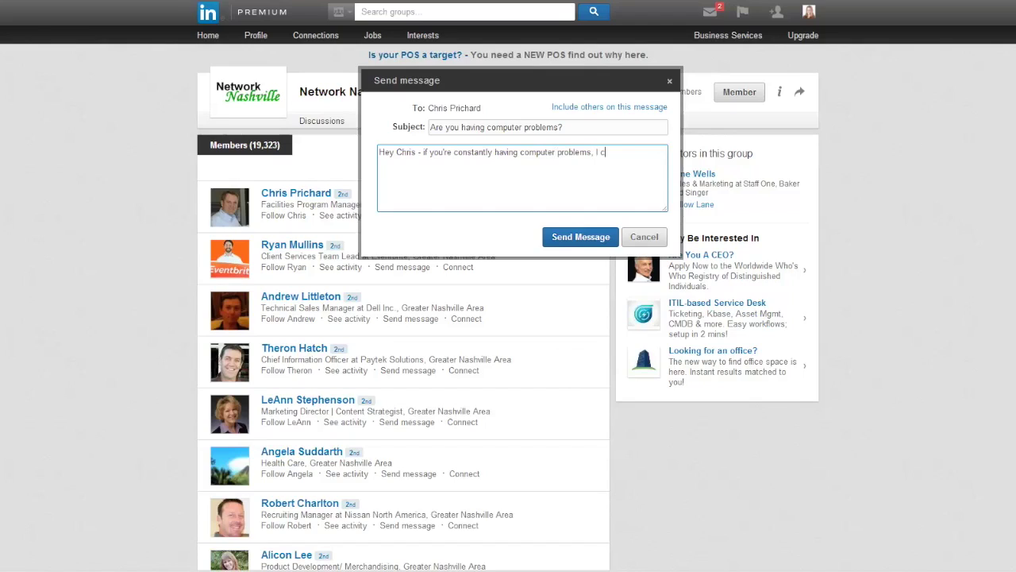
{"action": "type", "text": "an help ..."}
{"action": "left_click", "coordinate": [644, 237]}
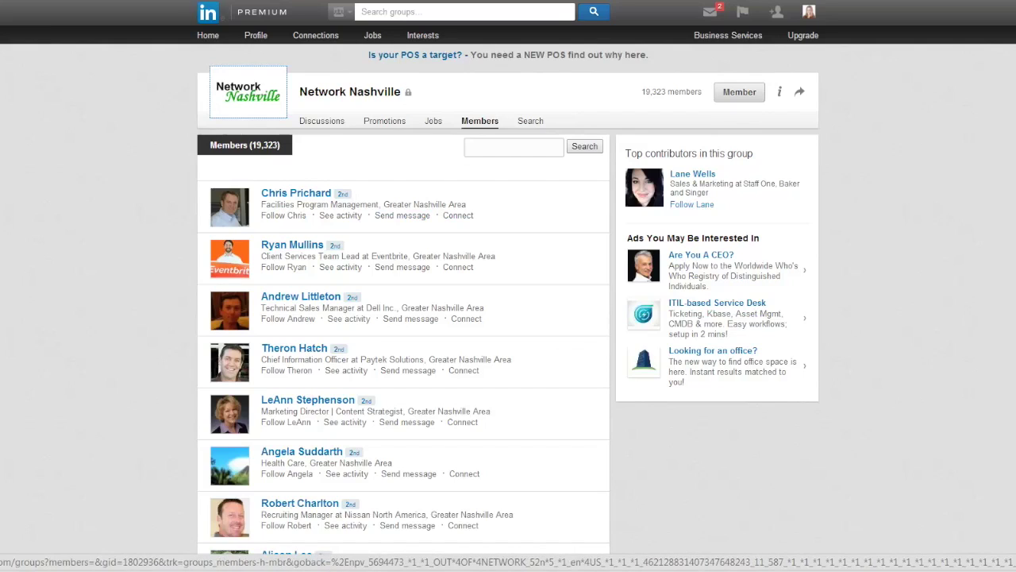
Search the Network Nashville group's members for 'ceo' and scroll through the results
{"action": "left_click", "coordinate": [514, 146]}
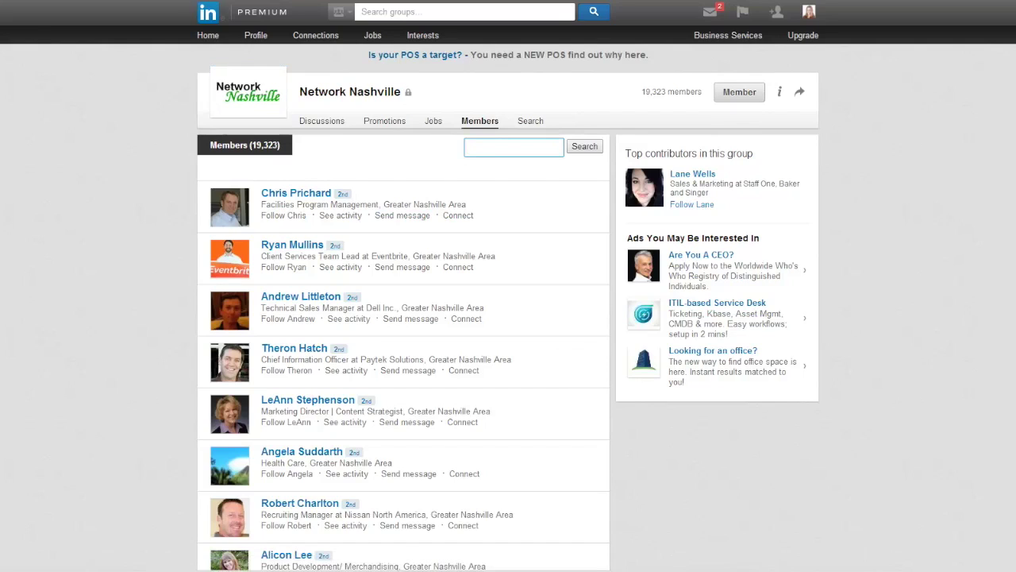
{"action": "type", "text": "ceo"}
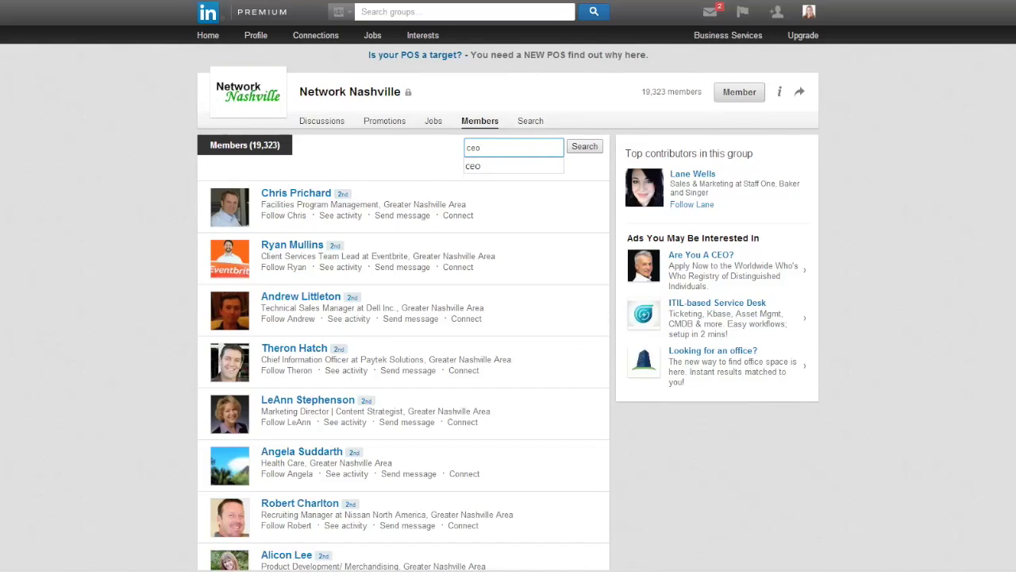
{"action": "key", "text": "Return"}
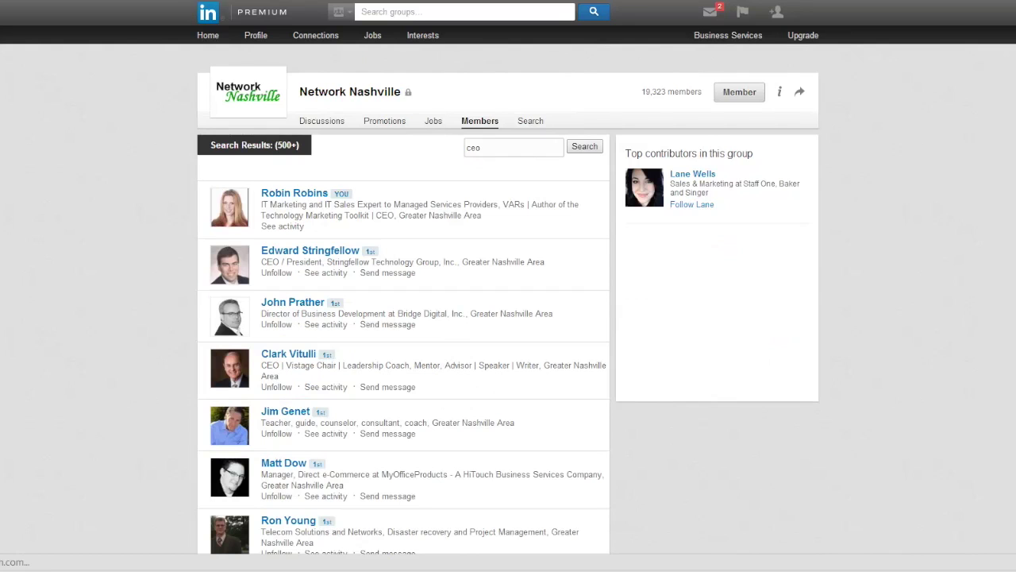
{"action": "scroll", "coordinate": [508, 318], "scroll_direction": "down", "scroll_amount": 4}
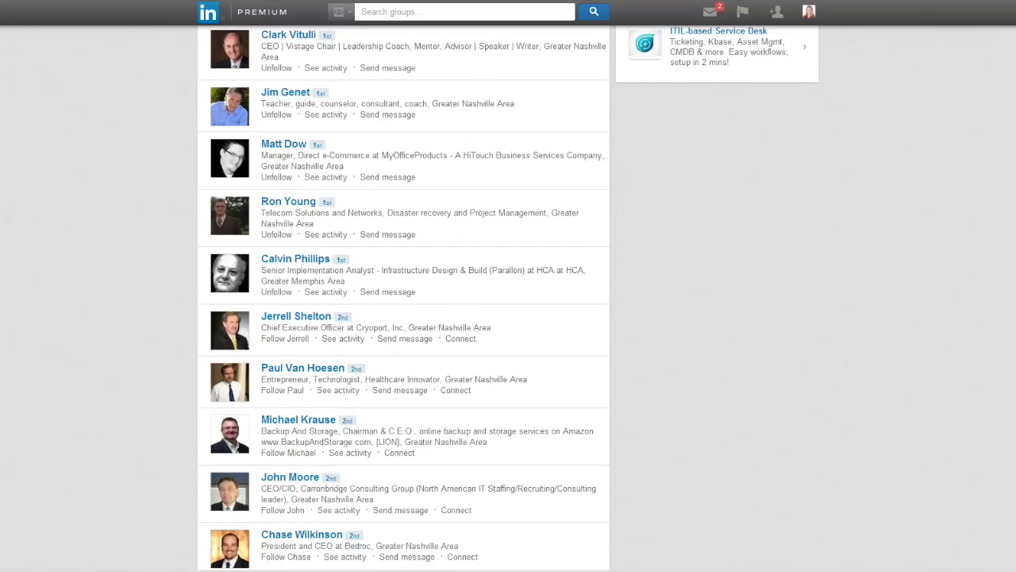
{"action": "scroll", "coordinate": [403, 298], "scroll_direction": "down", "scroll_amount": 1}
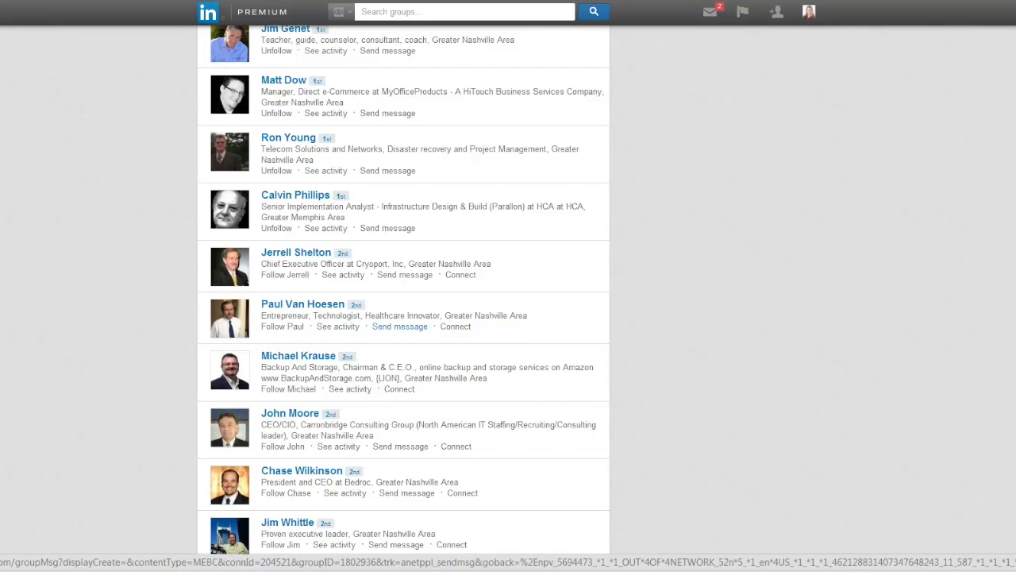
Open a message to a member in the ceo results, then dismiss it and return to the top
{"action": "left_click", "coordinate": [399, 327]}
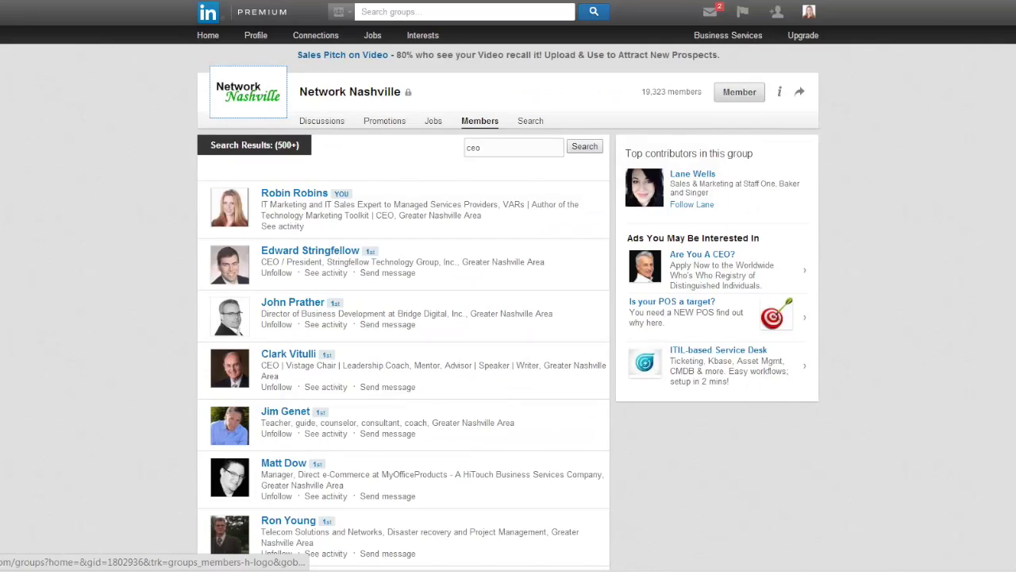
{"action": "scroll", "coordinate": [404, 286], "scroll_direction": "down", "scroll_amount": 15}
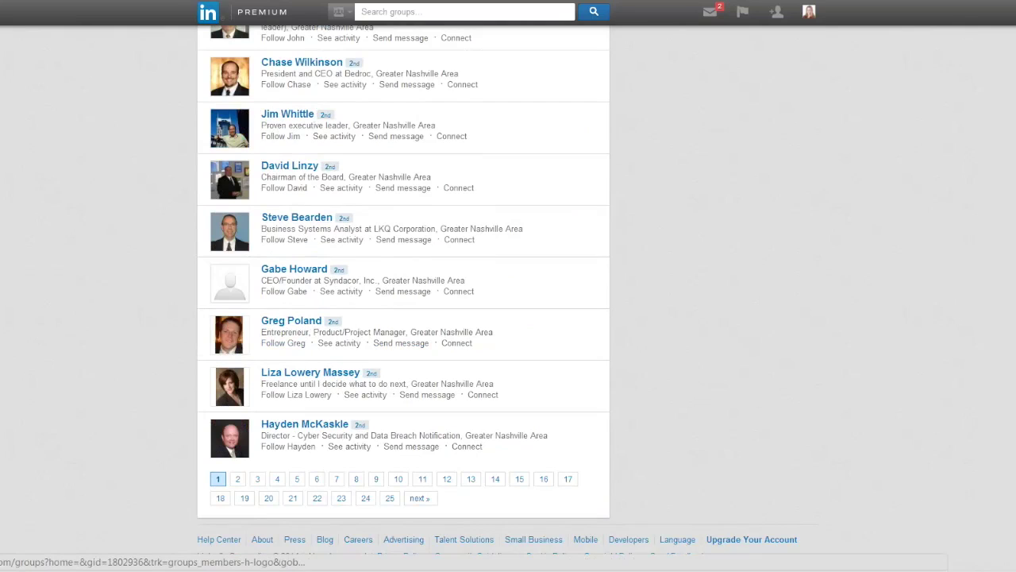
{"action": "key", "text": "alt+Left"}
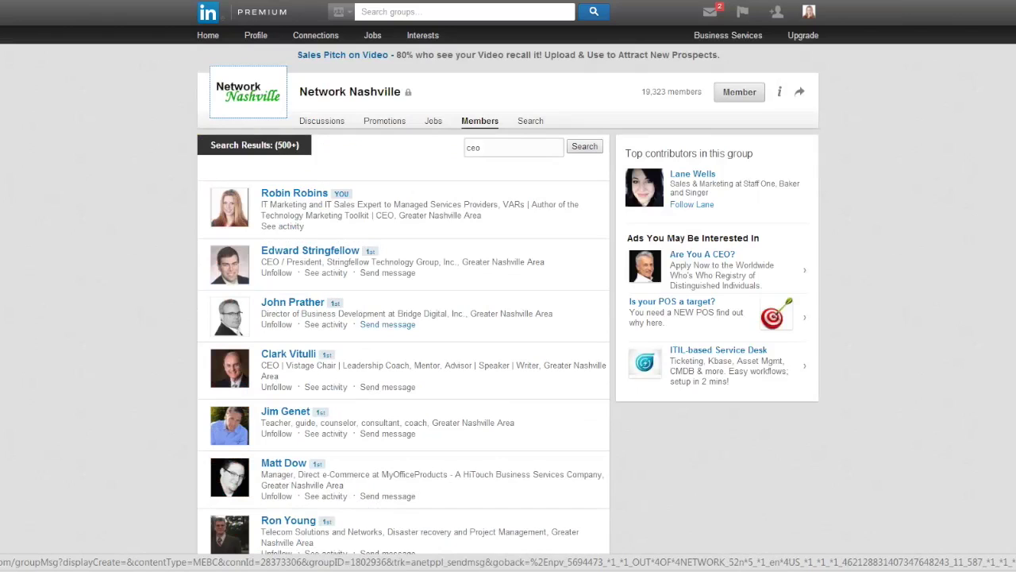
Go to Interests > Groups and expand Your Groups with View More to find CompTIA
{"action": "mouse_move", "coordinate": [422, 35]}
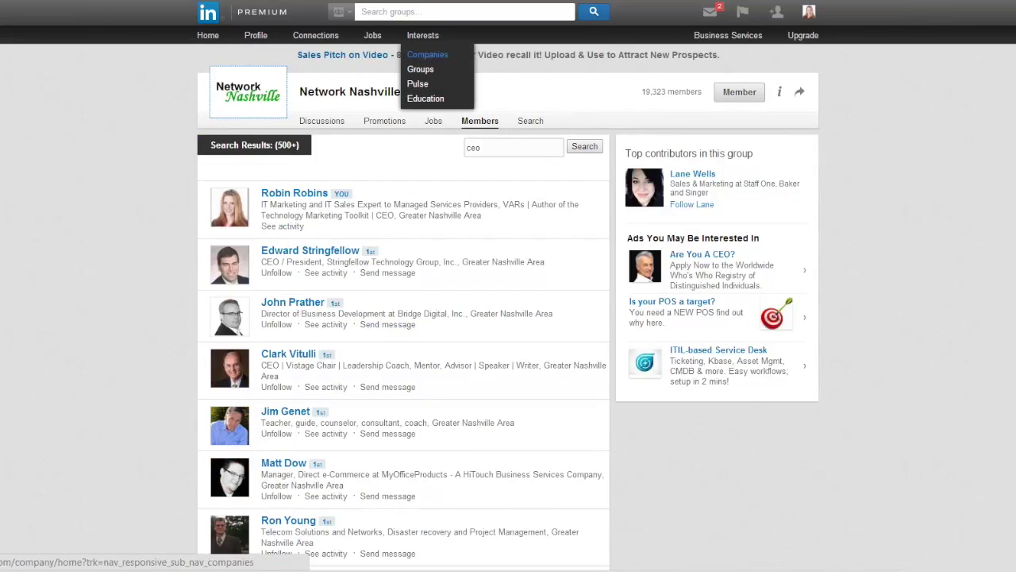
{"action": "left_click", "coordinate": [420, 69]}
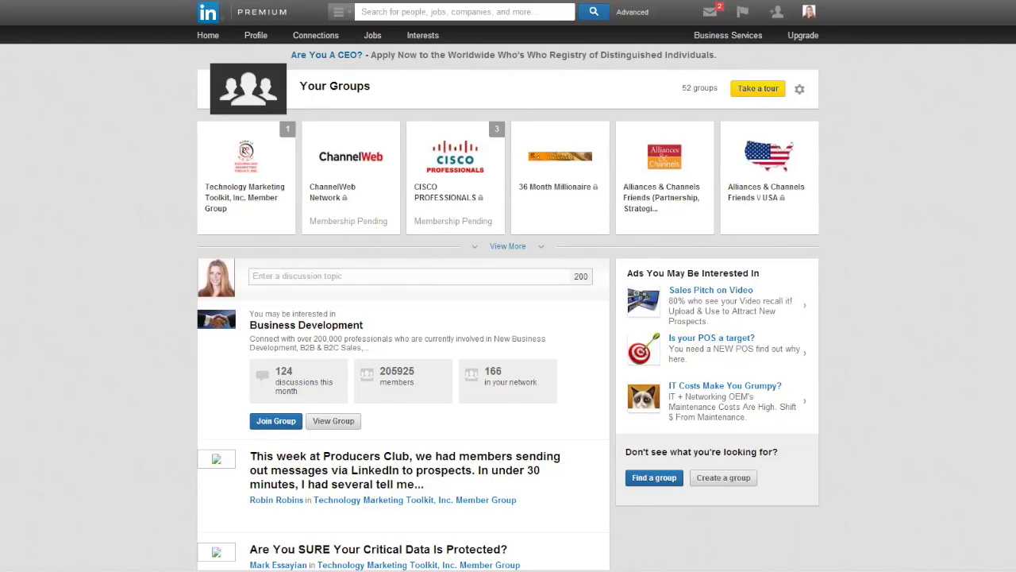
{"action": "left_click", "coordinate": [508, 247]}
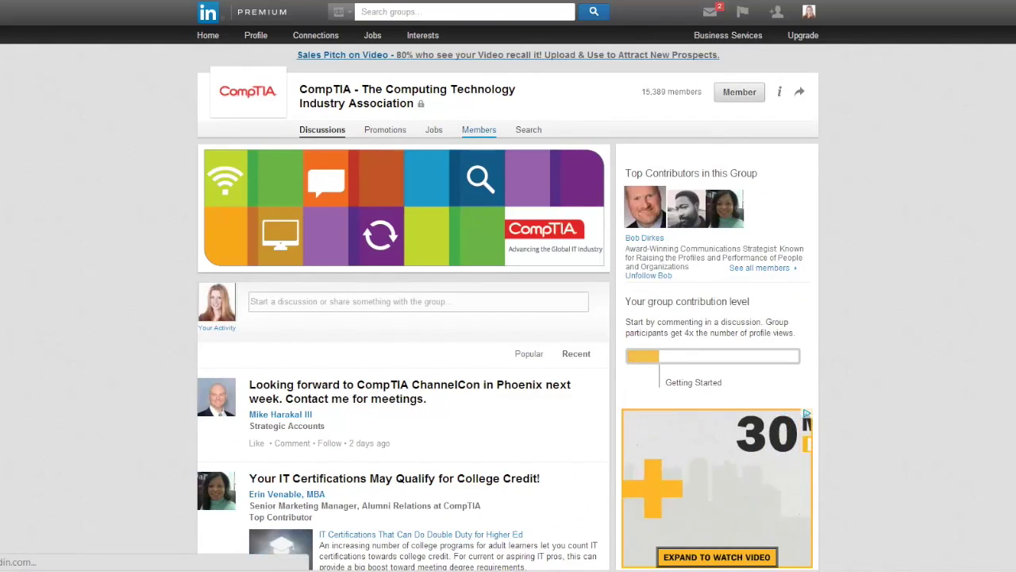
Filter the CompTIA group's member list by 'ceo' and scroll through the 500+ matching people
{"action": "left_click", "coordinate": [478, 130]}
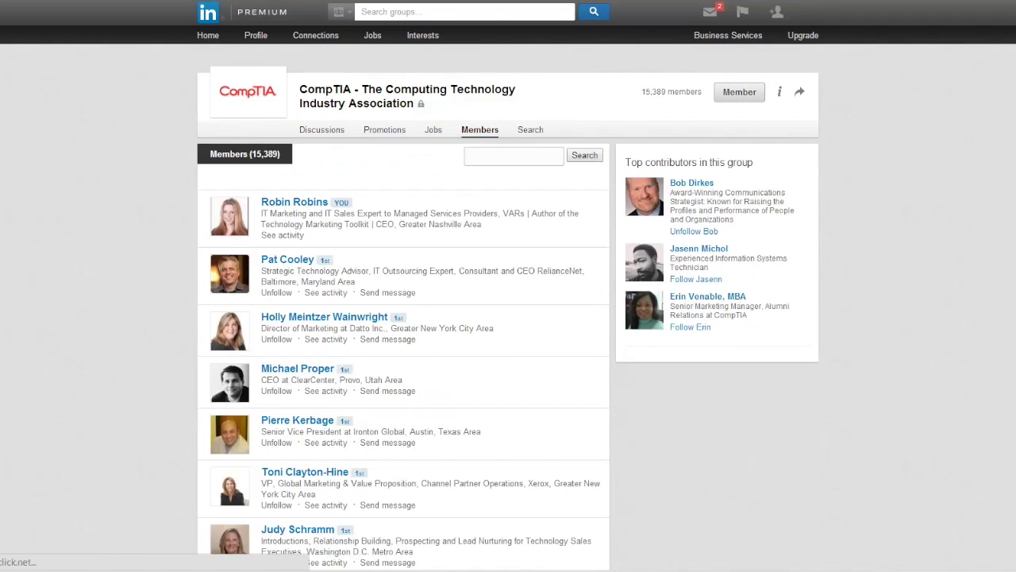
{"action": "left_click", "coordinate": [514, 156]}
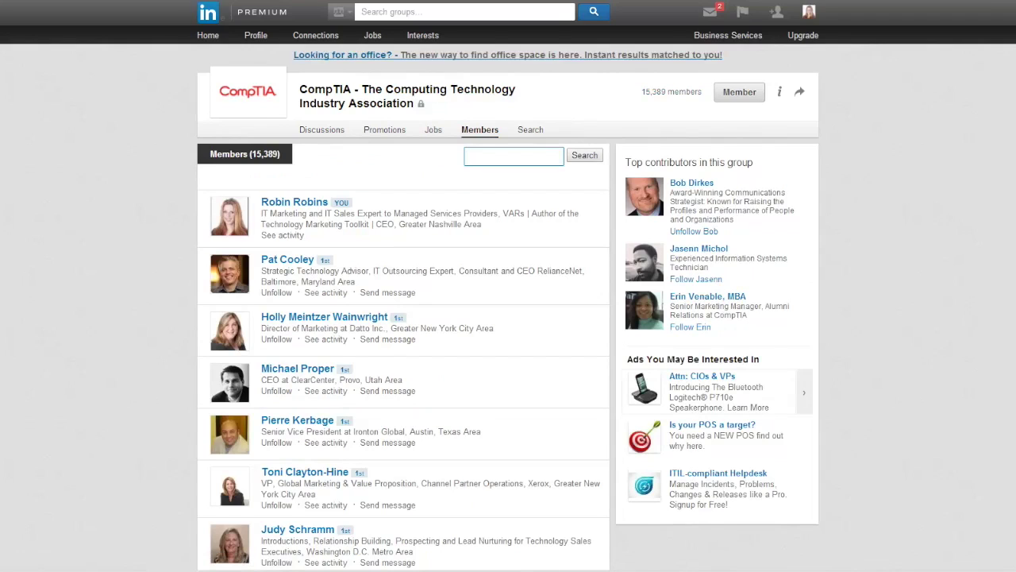
{"action": "type", "text": "ceo"}
{"action": "key", "text": "Return"}
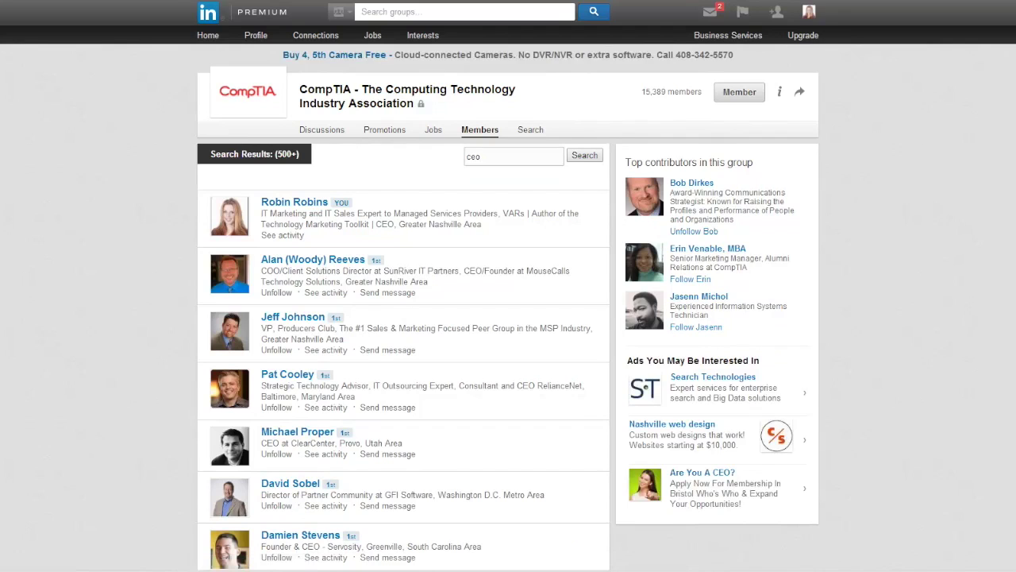
{"action": "scroll", "coordinate": [508, 317], "scroll_direction": "down", "scroll_amount": 3}
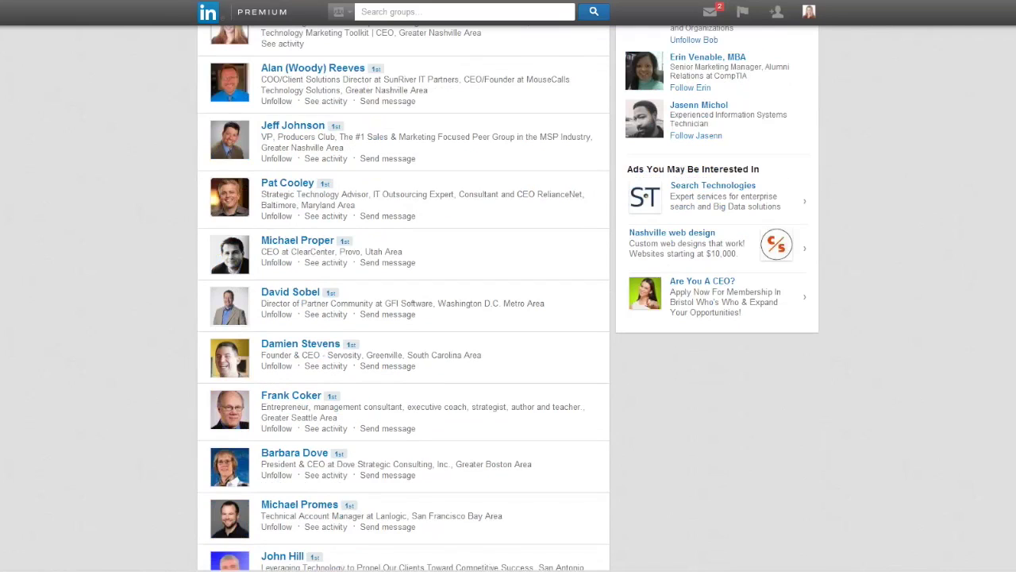
{"action": "scroll", "coordinate": [508, 298], "scroll_direction": "down", "scroll_amount": 3}
{"action": "scroll", "coordinate": [403, 297], "scroll_direction": "down", "scroll_amount": 5}
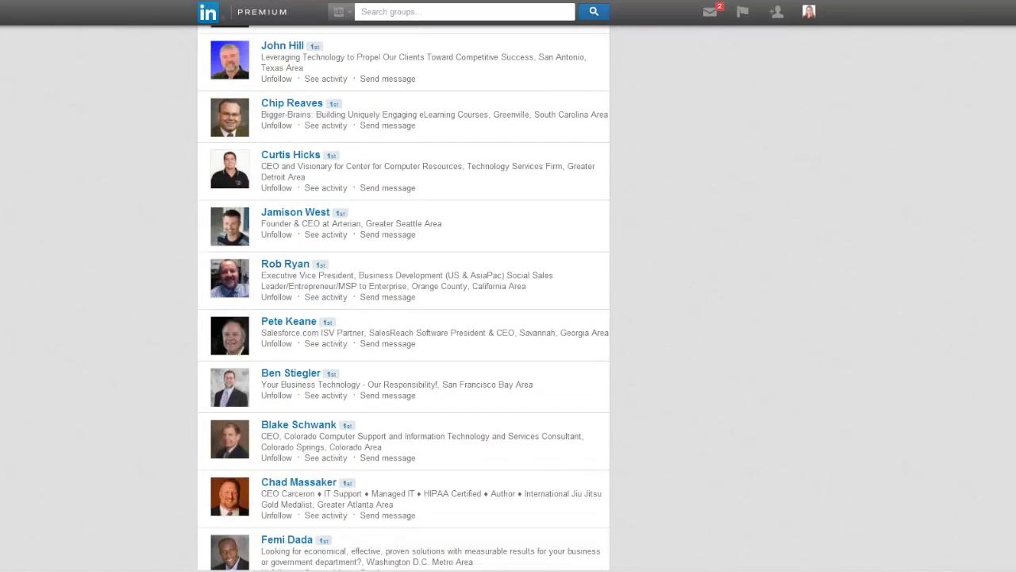
{"action": "scroll", "coordinate": [403, 297], "scroll_direction": "down", "scroll_amount": 2}
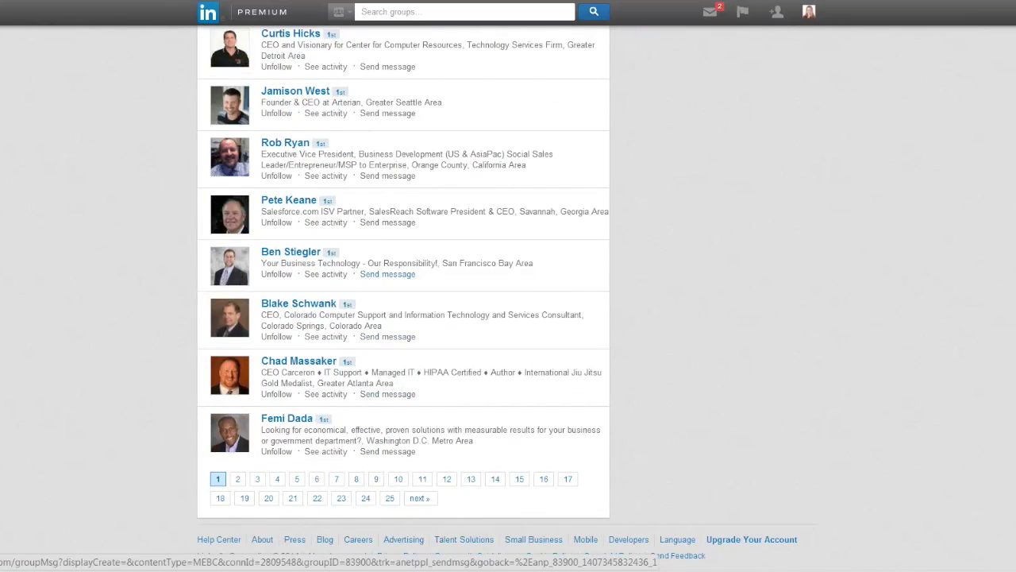
{"action": "key", "text": "alt+Left"}
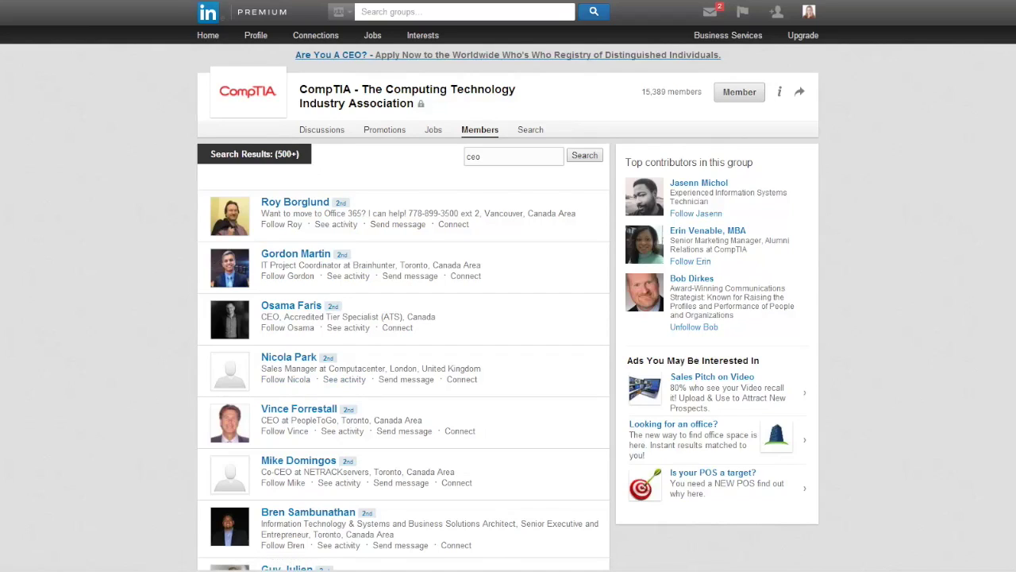
{"action": "scroll", "coordinate": [508, 317], "scroll_direction": "down", "scroll_amount": 3}
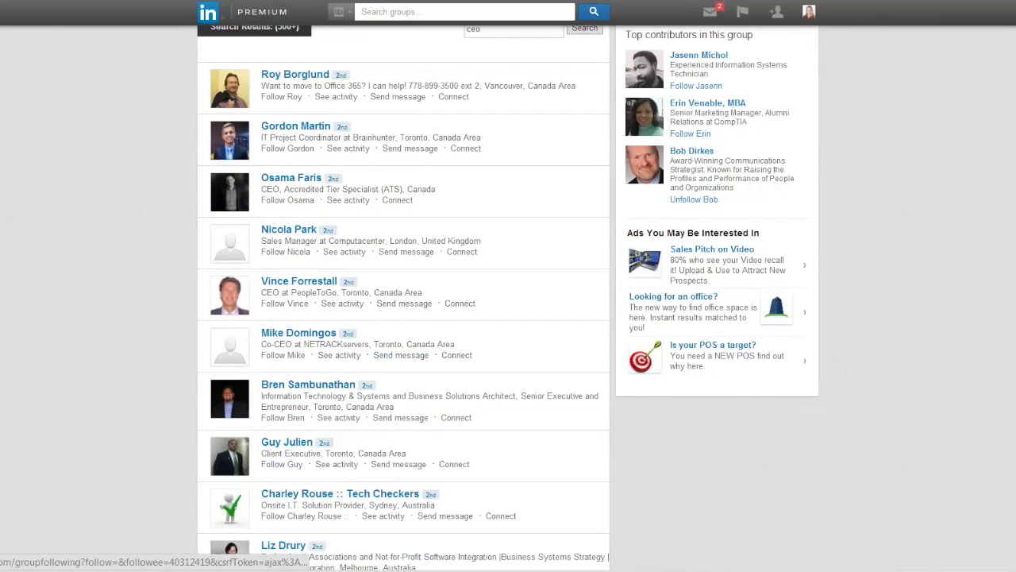
{"action": "scroll", "coordinate": [403, 318], "scroll_direction": "down", "scroll_amount": 2}
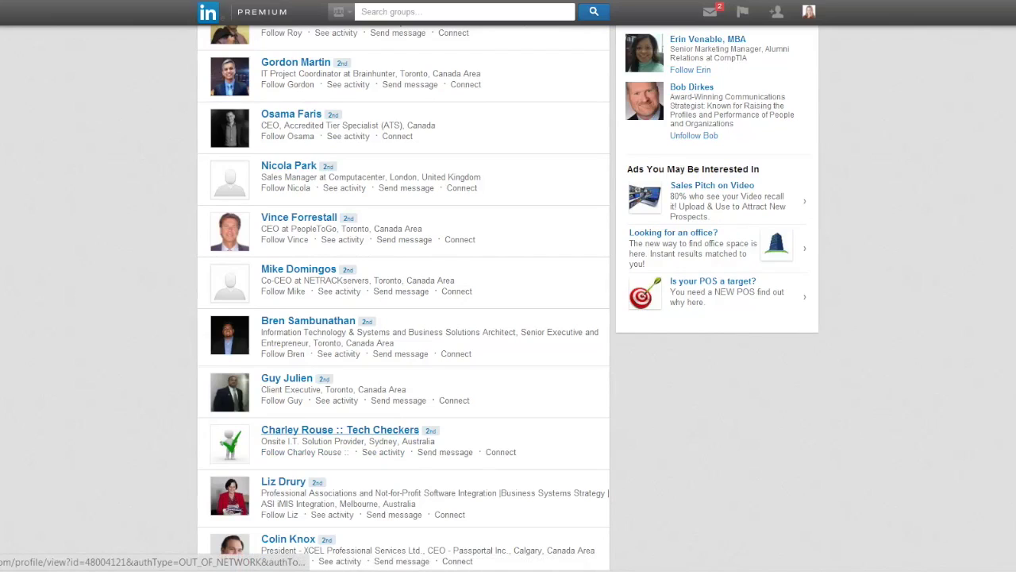
{"action": "left_click", "coordinate": [340, 429]}
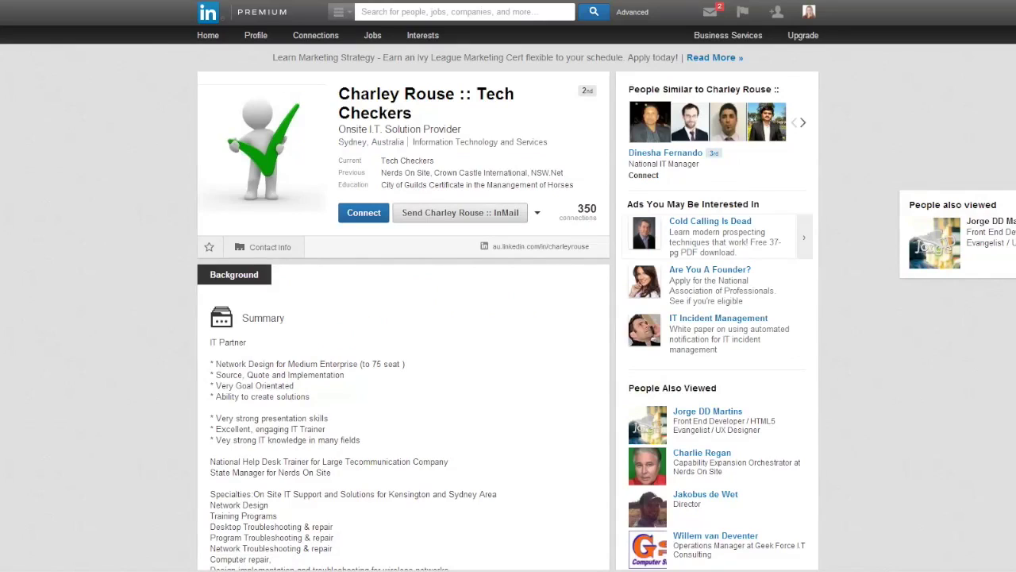
{"action": "scroll", "coordinate": [508, 318], "scroll_direction": "down", "scroll_amount": 2}
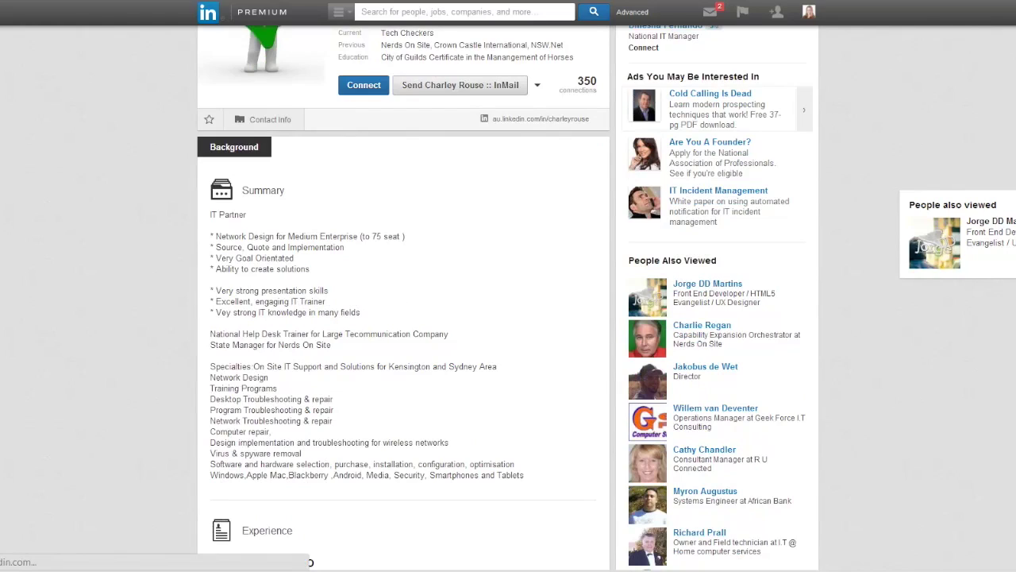
{"action": "key", "text": "alt+Left"}
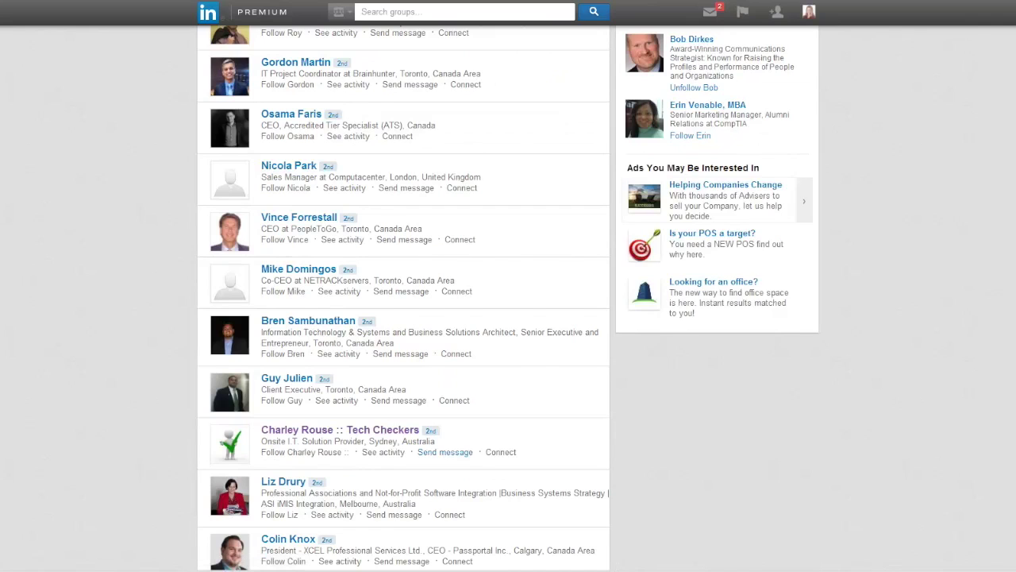
Message the Tech Checkers member with subject 'Need more MSP clients?', paste the body, and correct the first name
{"action": "left_click", "coordinate": [445, 452]}
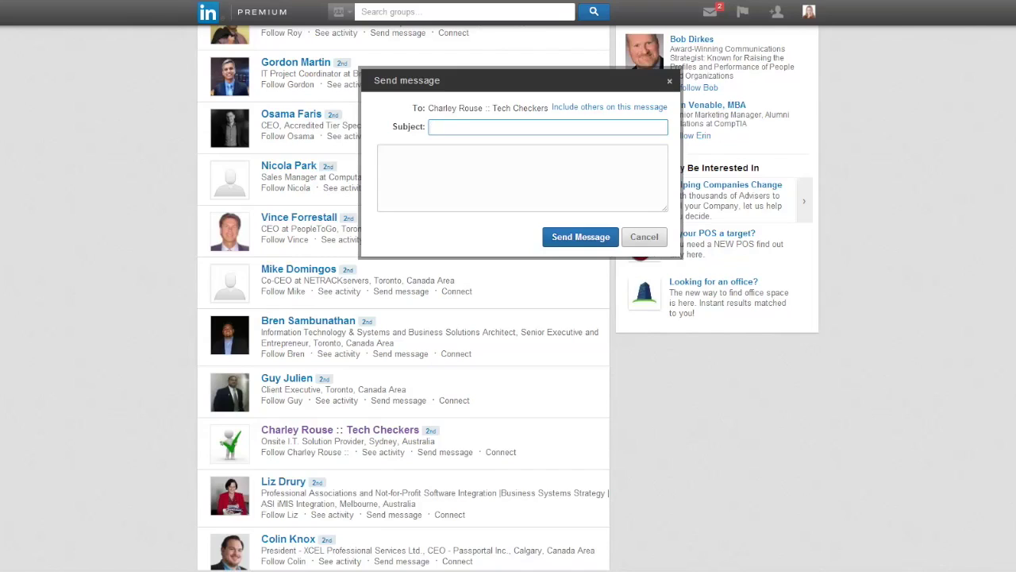
{"action": "type", "text": "Marketing plan"}
{"action": "key", "text": "BackSpace"}
{"action": "key", "text": "BackSpace"}
{"action": "key", "text": "BackSpace"}
{"action": "key", "text": "BackSpace"}
{"action": "key", "text": "BackSpace"}
{"action": "key", "text": "BackSpace"}
{"action": "key", "text": "BackSpace"}
{"action": "key", "text": "BackSpace"}
{"action": "key", "text": "BackSpace"}
{"action": "key", "text": "BackSpace"}
{"action": "key", "text": "BackSpace"}
{"action": "key", "text": "BackSpace"}
{"action": "key", "text": "BackSpace"}
{"action": "key", "text": "BackSpace"}
{"action": "type", "text": "Need more MSP clients?"}
{"action": "key", "text": "Tab"}
{"action": "key", "text": "ctrl+v"}
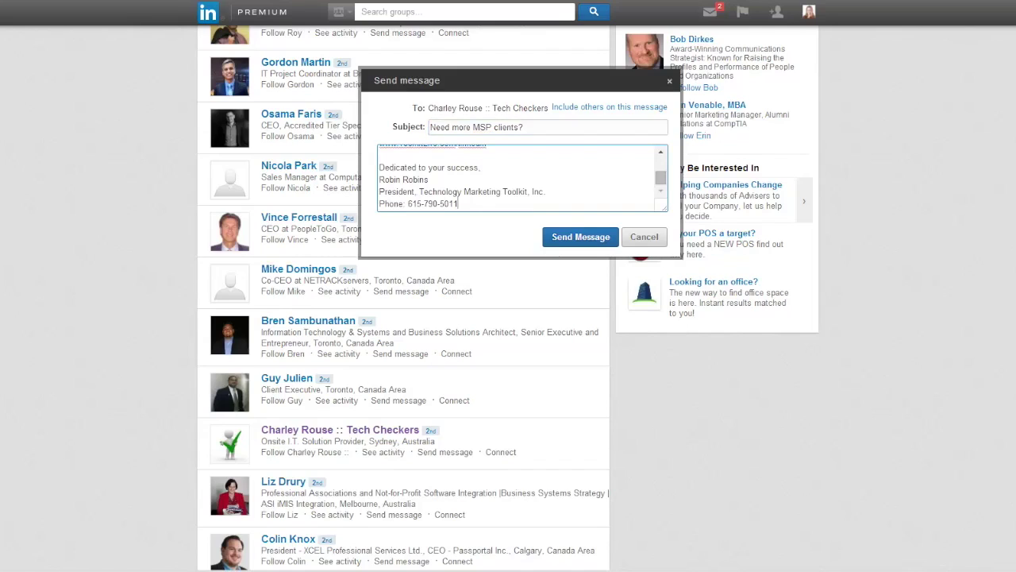
{"action": "scroll", "coordinate": [660, 178], "scroll_direction": "up", "scroll_amount": 5}
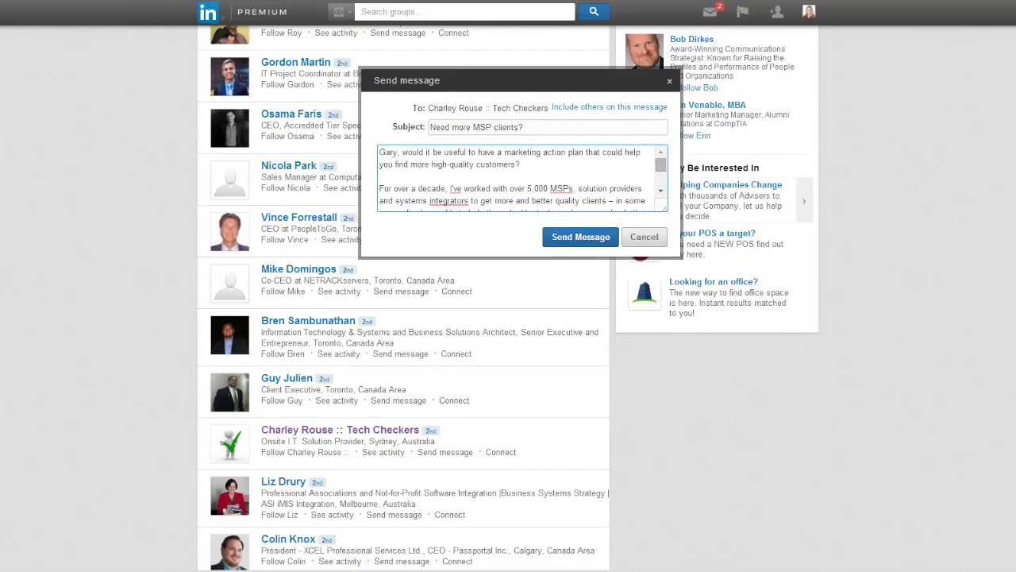
{"action": "left_click_drag", "start_coordinate": [379, 152], "coordinate": [397, 151]}
{"action": "type", "text": "Charley"}
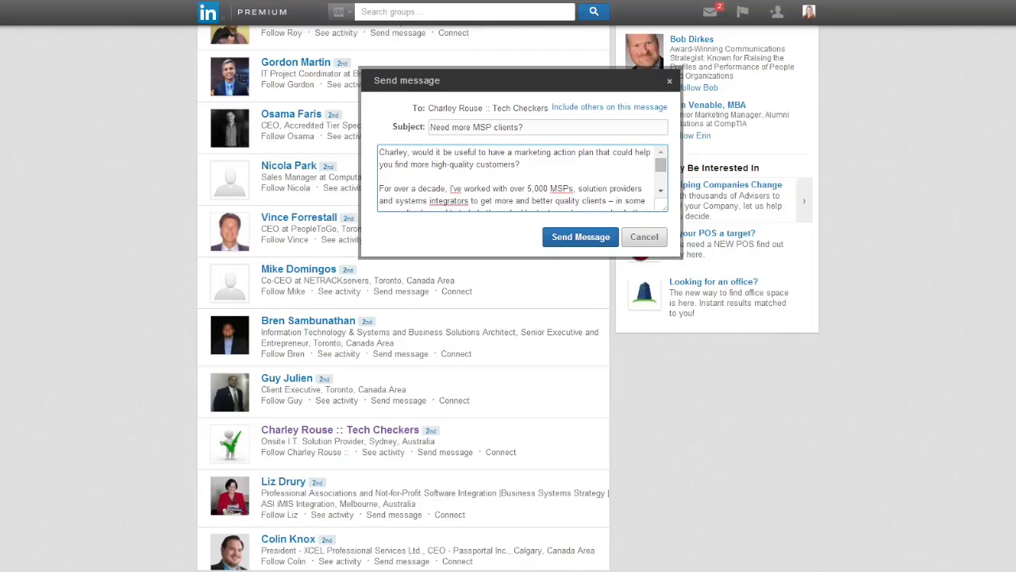
Change 5,000 MSPs to 7,000 in the message body and read through the rest of it
{"action": "left_click", "coordinate": [527, 188]}
{"action": "key", "text": "Delete"}
{"action": "type", "text": "7"}
{"action": "scroll", "coordinate": [522, 179], "scroll_direction": "down", "scroll_amount": 2}
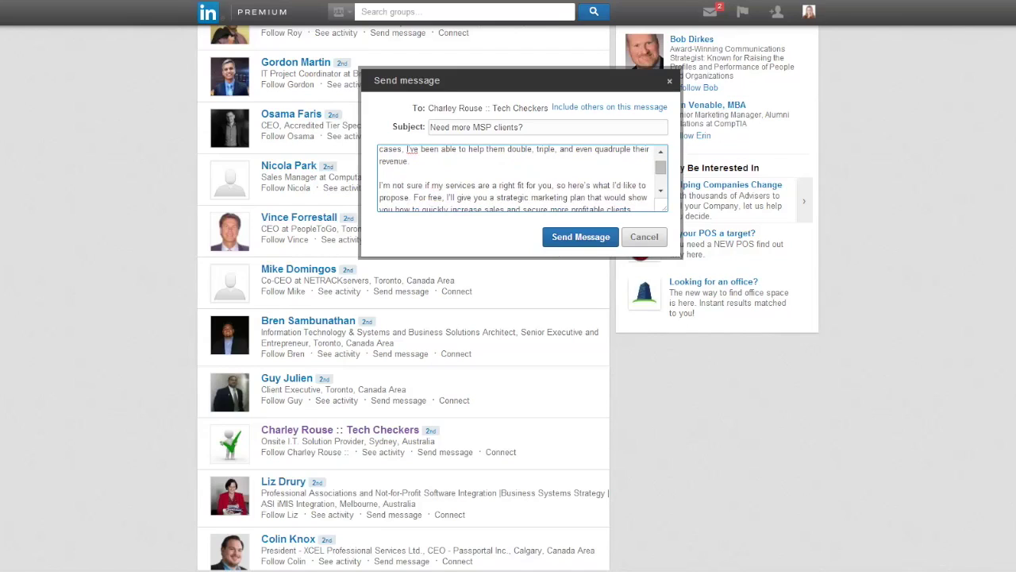
{"action": "scroll", "coordinate": [522, 178], "scroll_direction": "up", "scroll_amount": 2}
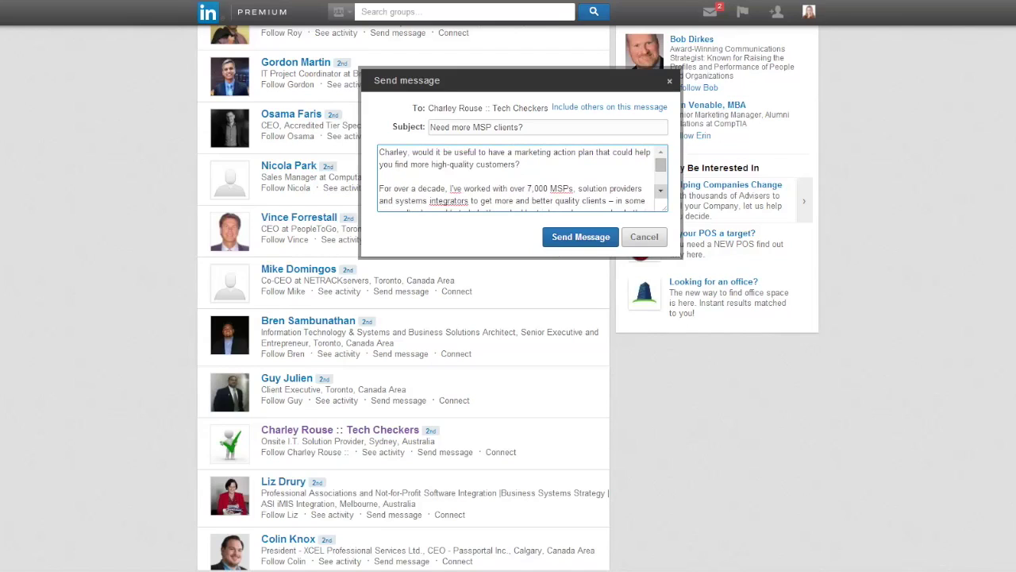
{"action": "scroll", "coordinate": [522, 178], "scroll_direction": "down", "scroll_amount": 1}
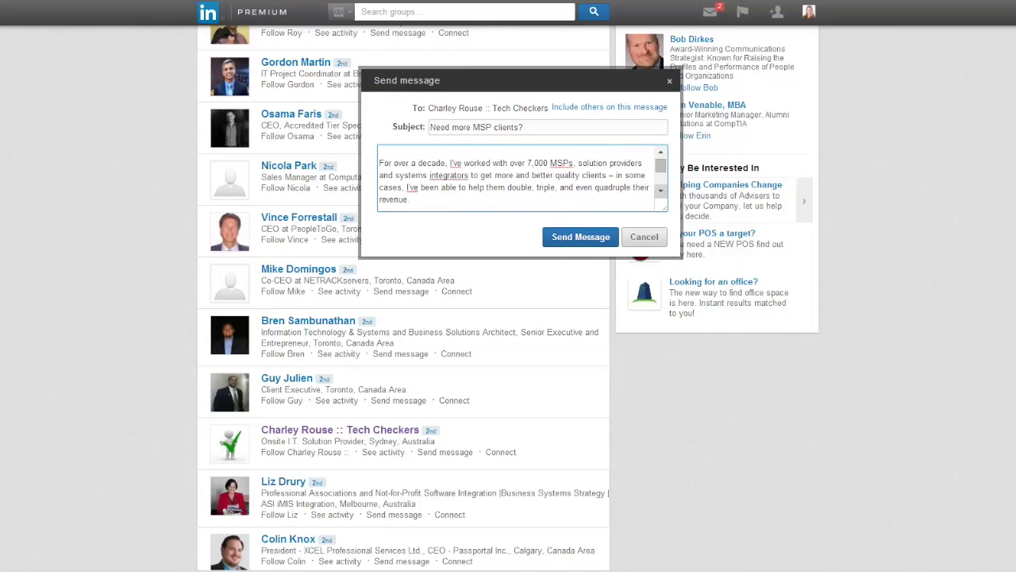
{"action": "scroll", "coordinate": [530, 163], "scroll_direction": "down", "scroll_amount": 1}
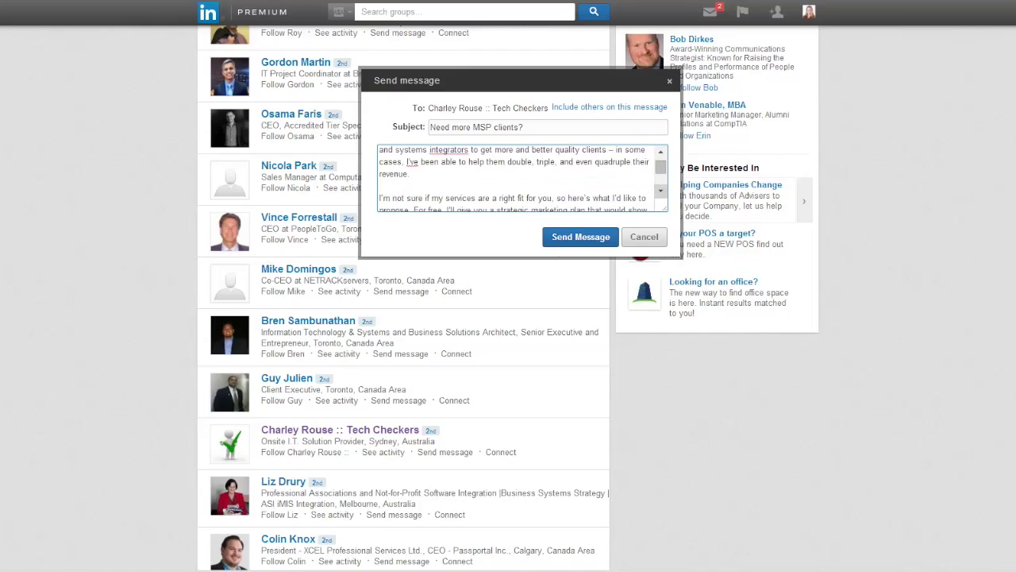
{"action": "scroll", "coordinate": [522, 179], "scroll_direction": "down", "scroll_amount": 1}
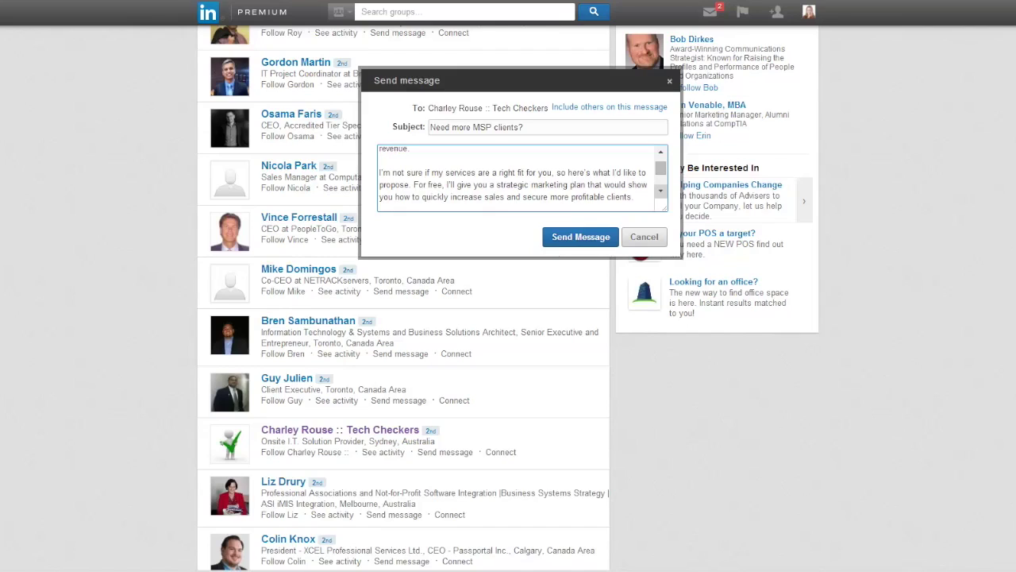
{"action": "scroll", "coordinate": [522, 178], "scroll_direction": "down", "scroll_amount": 1}
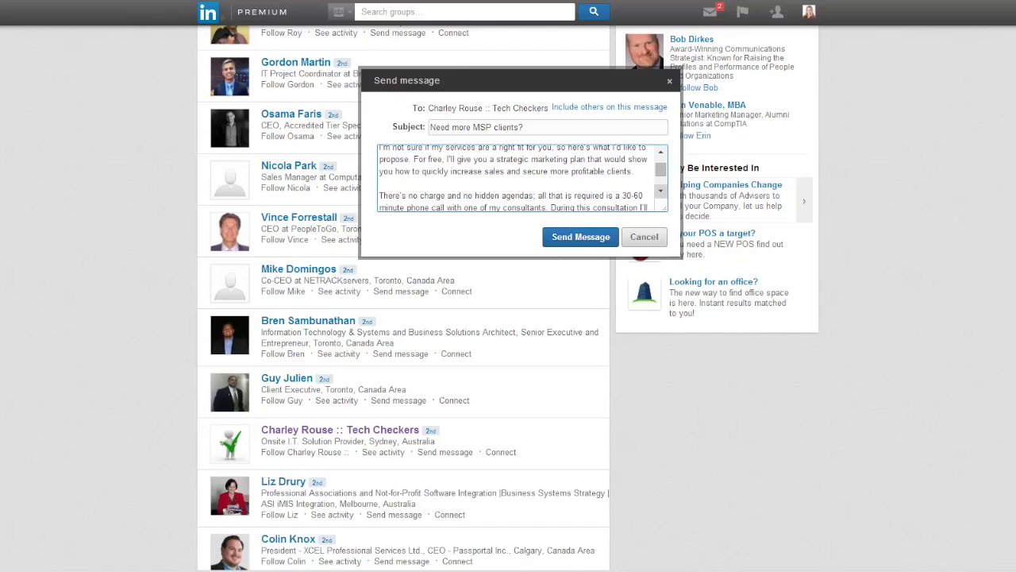
{"action": "scroll", "coordinate": [522, 178], "scroll_direction": "down", "scroll_amount": 1}
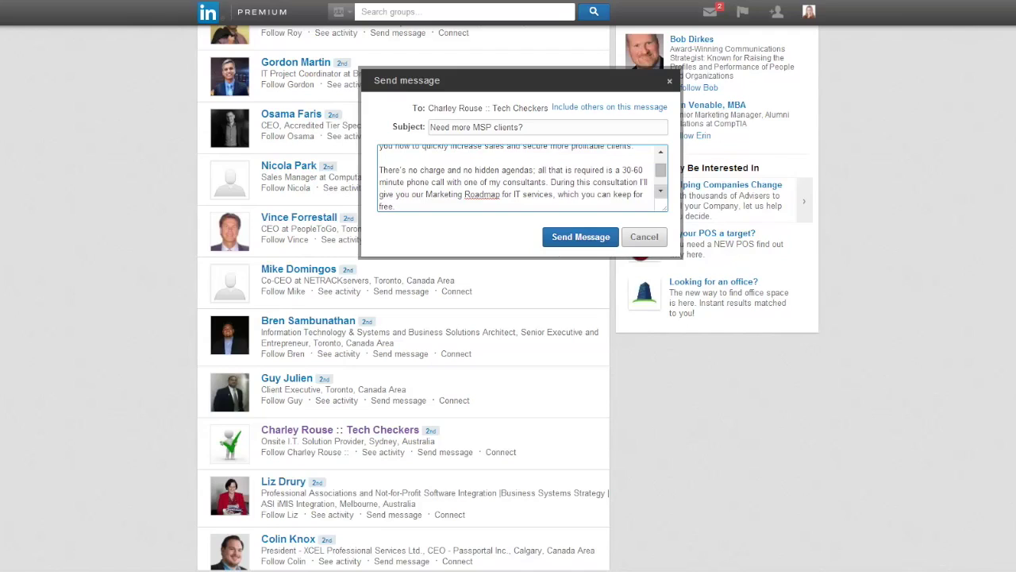
{"action": "scroll", "coordinate": [521, 179], "scroll_direction": "down", "scroll_amount": 1}
{"action": "scroll", "coordinate": [522, 179], "scroll_direction": "down", "scroll_amount": 1}
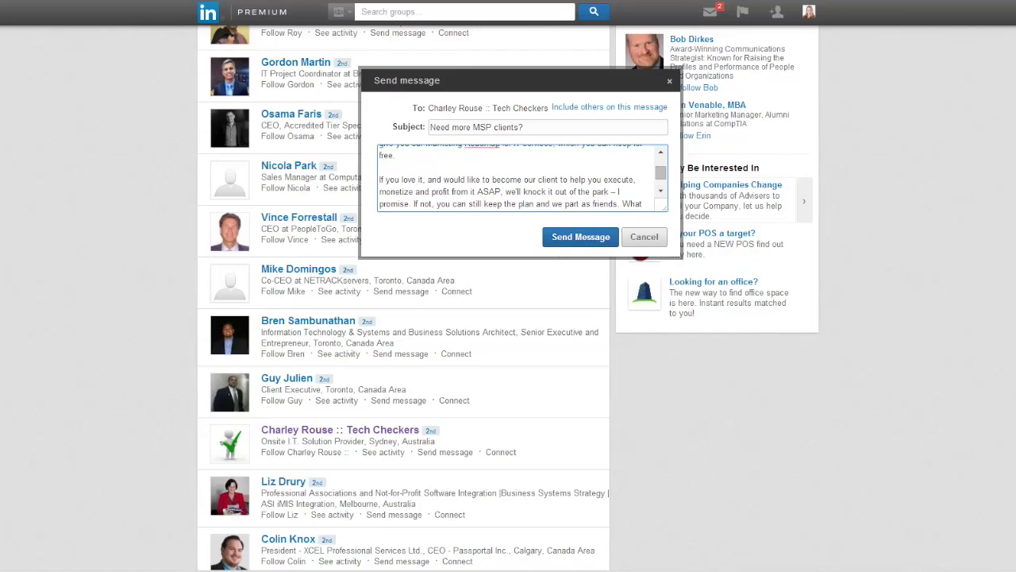
{"action": "scroll", "coordinate": [660, 191], "scroll_direction": "down", "scroll_amount": 4}
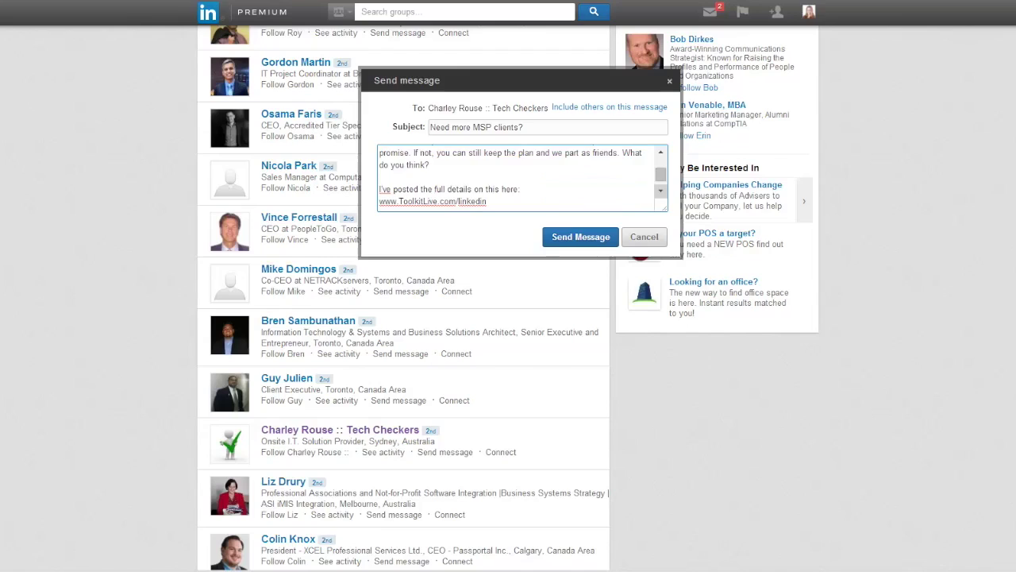
{"action": "scroll", "coordinate": [660, 190], "scroll_direction": "down", "scroll_amount": 2}
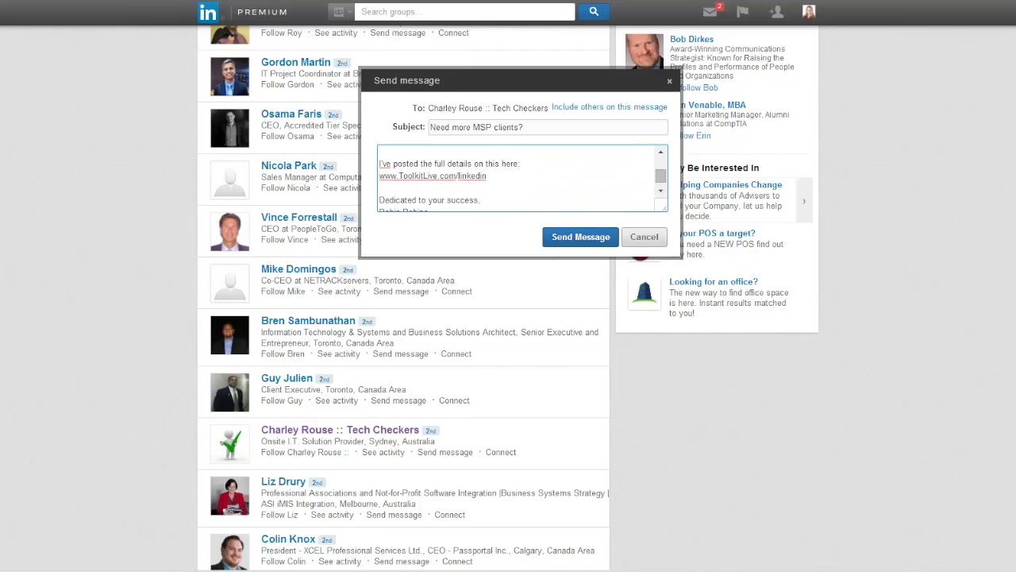
{"action": "key", "text": "shift+Right"}
{"action": "key", "text": "shift+Right"}
{"action": "key", "text": "shift+Right"}
{"action": "key", "text": "shift+Right"}
{"action": "key", "text": "shift+Right"}
{"action": "key", "text": "shift+Right"}
{"action": "key", "text": "shift+Right"}
{"action": "key", "text": "shift+Right"}
{"action": "key", "text": "shift+Right"}
{"action": "key", "text": "shift+Right"}
{"action": "key", "text": "shift+Right"}
{"action": "key", "text": "shift+Right"}
{"action": "key", "text": "shift+Right"}
{"action": "key", "text": "shift+Right"}
{"action": "key", "text": "shift+Right"}
{"action": "key", "text": "shift+Right"}
{"action": "key", "text": "shift+Right"}
{"action": "key", "text": "shift+Right"}
{"action": "key", "text": "shift+Right"}
{"action": "key", "text": "shift+Right"}
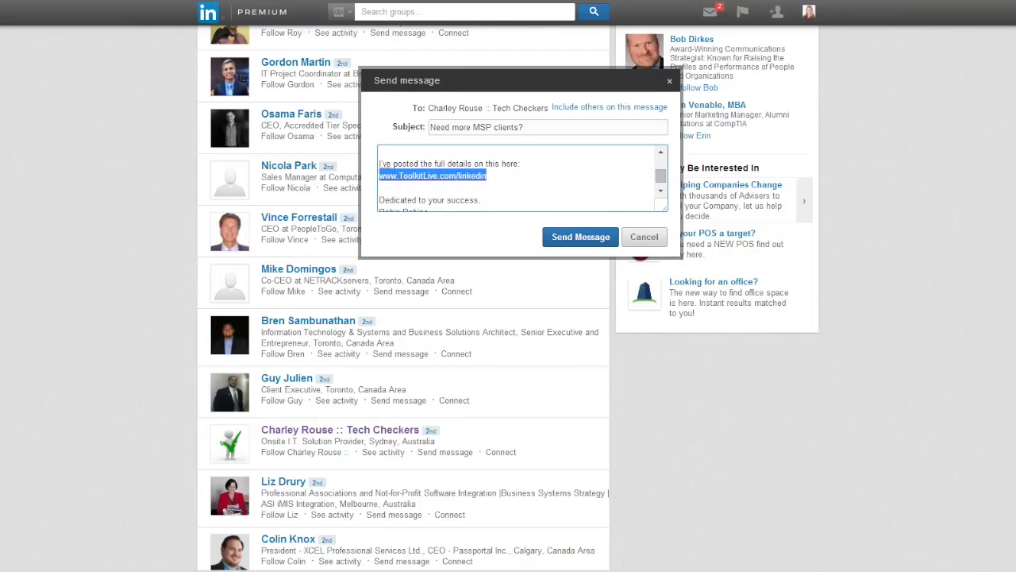
{"action": "key", "text": "Right"}
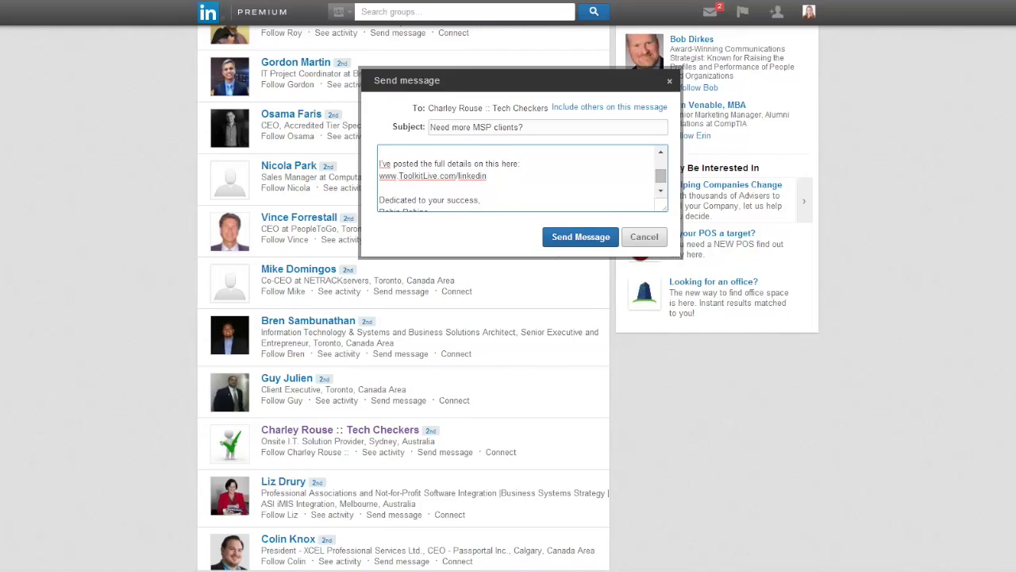
{"action": "key", "text": "Down"}
{"action": "key", "text": "Down"}
{"action": "key", "text": "Down"}
{"action": "key", "text": "Down"}
{"action": "key", "text": "Down"}
{"action": "key", "text": "Tab"}
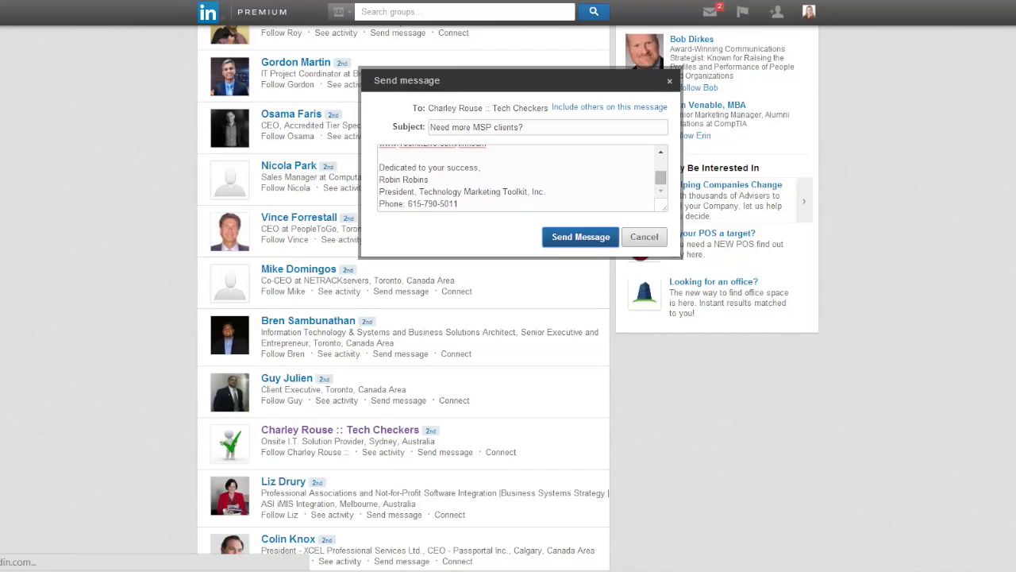
{"action": "key", "text": "Return"}
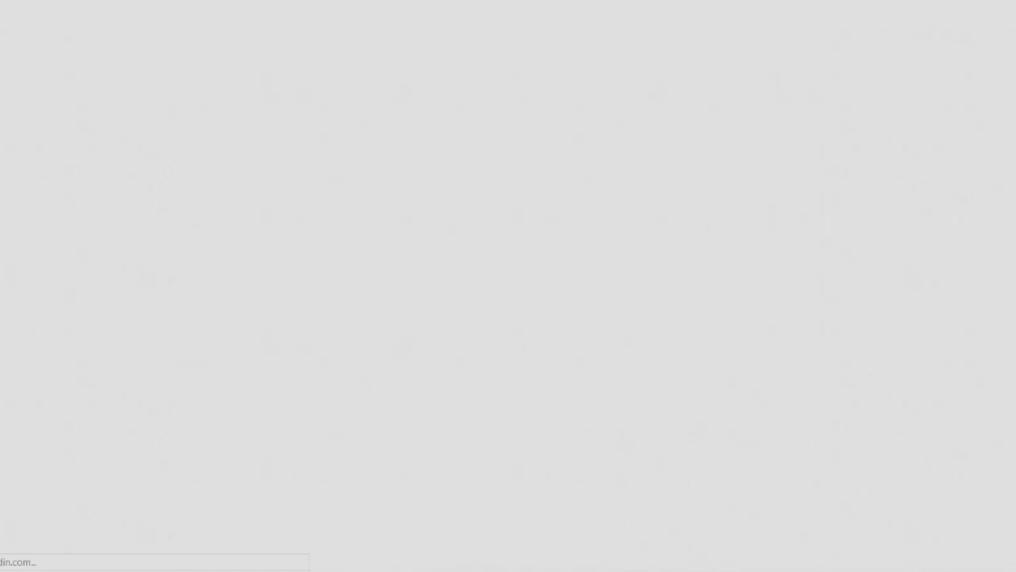
Scroll through the CompTIA Members list after the message-sent confirmation
{"action": "scroll", "coordinate": [508, 317], "scroll_direction": "down", "scroll_amount": 3}
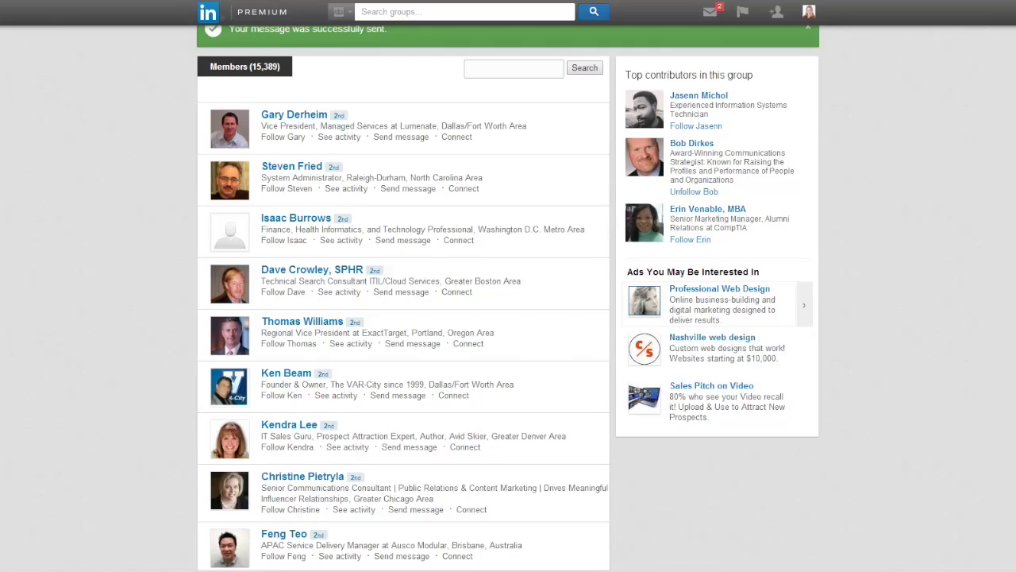
{"action": "scroll", "coordinate": [336, 394], "scroll_direction": "up", "scroll_amount": 2}
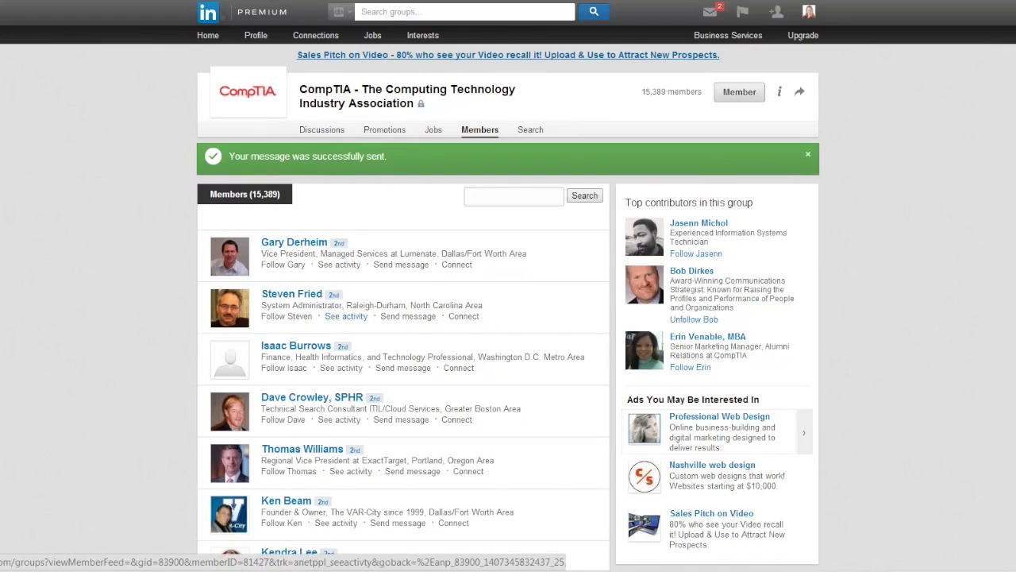
{"action": "scroll", "coordinate": [348, 317], "scroll_direction": "down", "scroll_amount": 3}
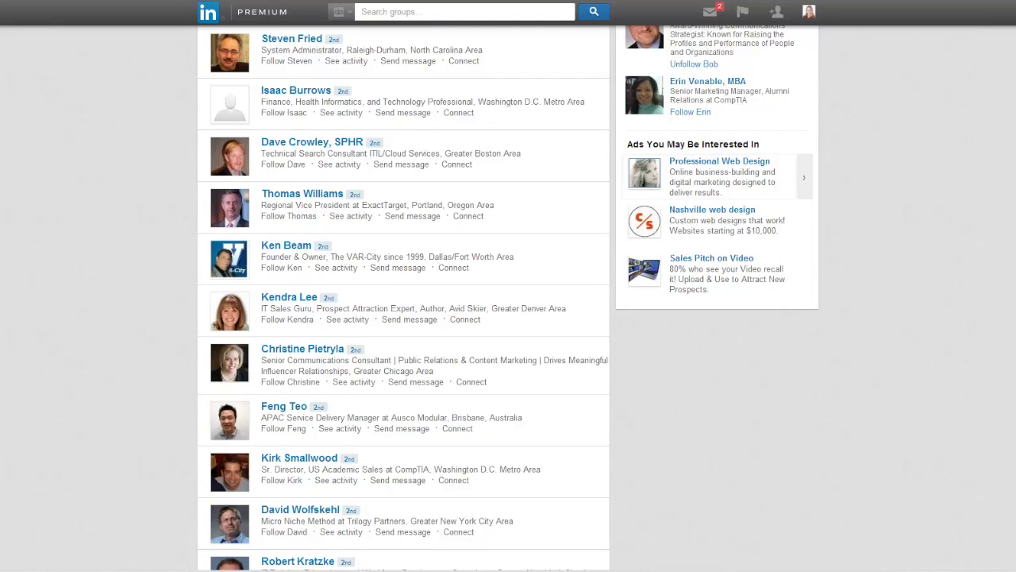
{"action": "scroll", "coordinate": [508, 301], "scroll_direction": "up", "scroll_amount": 3}
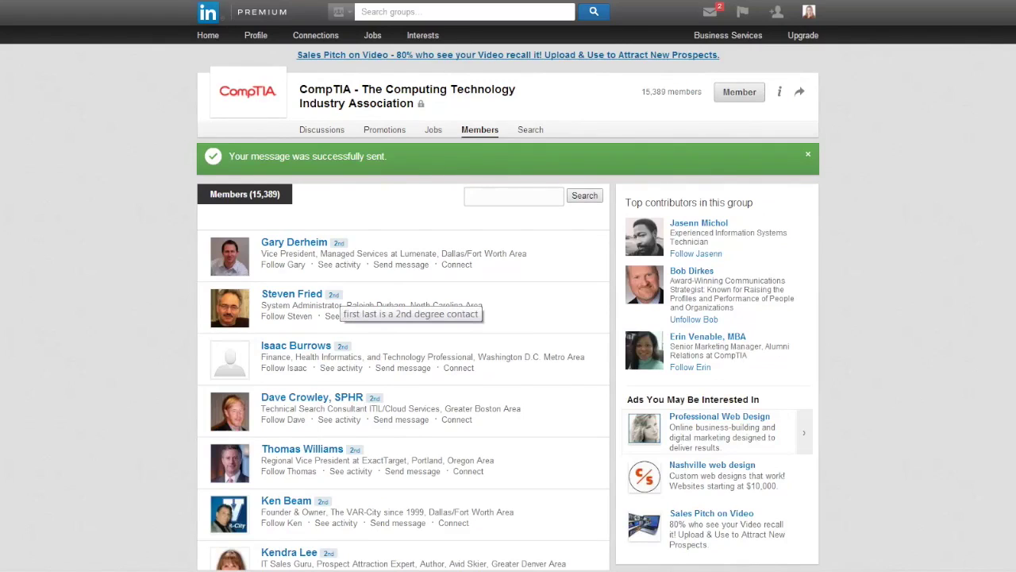
{"action": "mouse_move", "coordinate": [230, 307]}
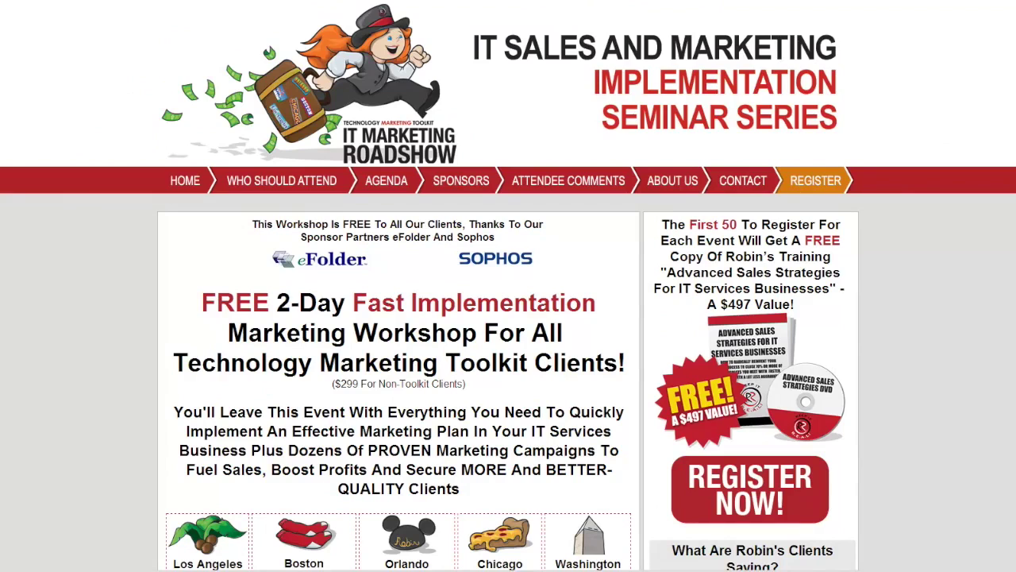
{"action": "scroll", "coordinate": [508, 317], "scroll_direction": "down", "scroll_amount": 1}
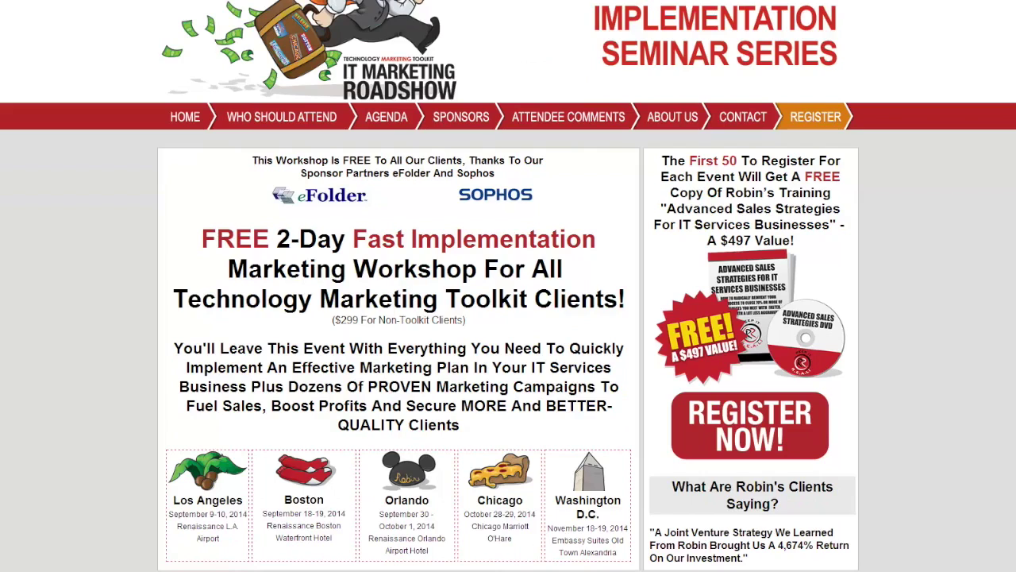
{"action": "scroll", "coordinate": [508, 318], "scroll_direction": "down", "scroll_amount": 1}
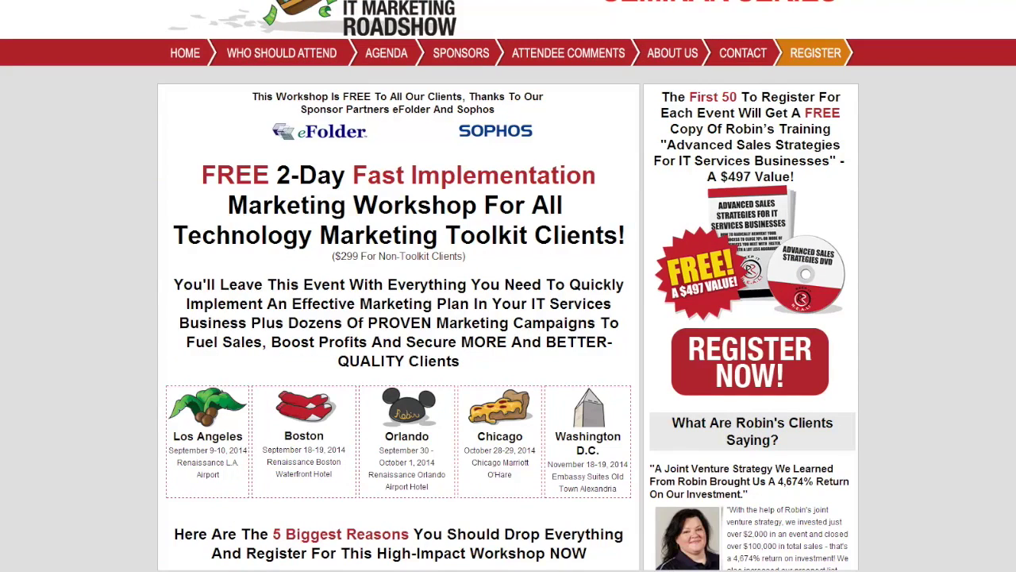
{"action": "scroll", "coordinate": [508, 286], "scroll_direction": "up", "scroll_amount": 3}
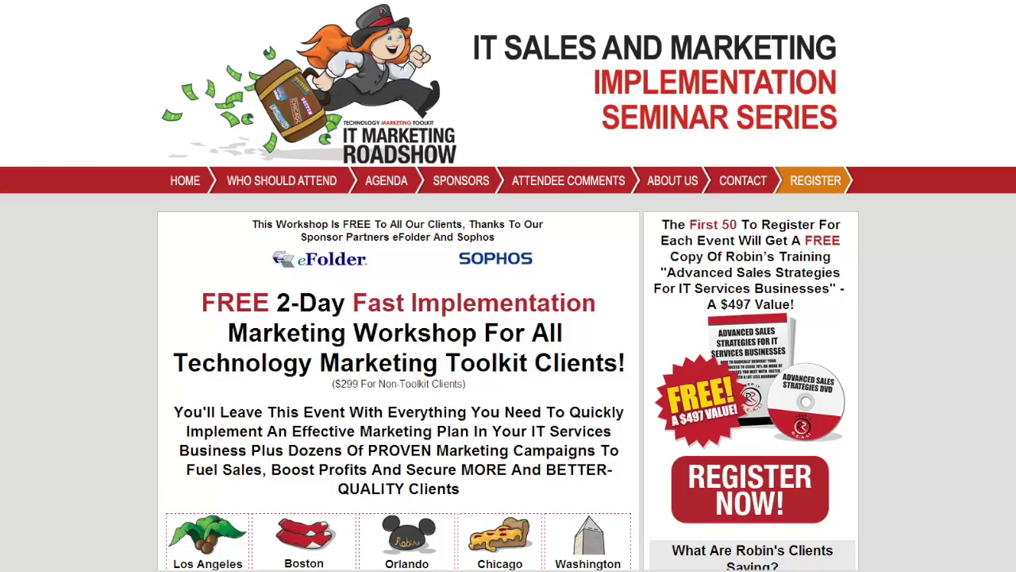
{"action": "scroll", "coordinate": [508, 318], "scroll_direction": "down", "scroll_amount": 1}
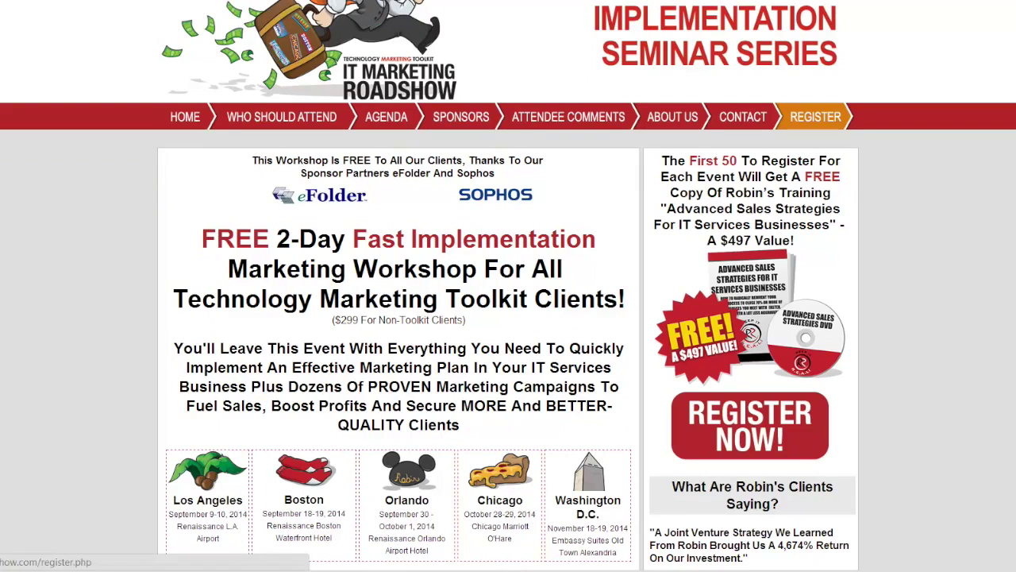
{"action": "left_click", "coordinate": [815, 117]}
{"action": "scroll", "coordinate": [508, 317], "scroll_direction": "down", "scroll_amount": 3}
{"action": "scroll", "coordinate": [508, 318], "scroll_direction": "up", "scroll_amount": 1}
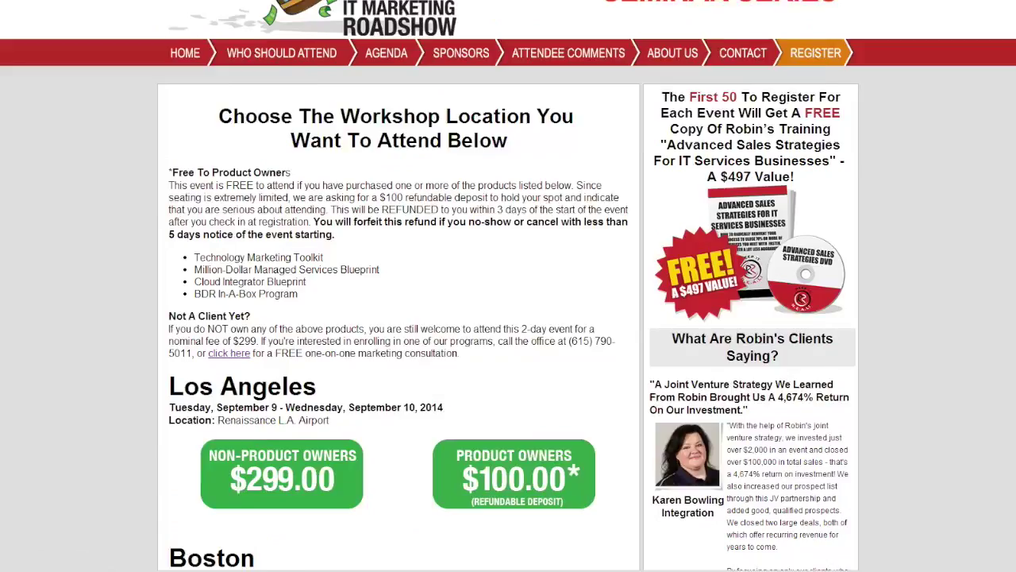
{"action": "scroll", "coordinate": [509, 318], "scroll_direction": "up", "scroll_amount": 1}
{"action": "scroll", "coordinate": [508, 318], "scroll_direction": "down", "scroll_amount": 3}
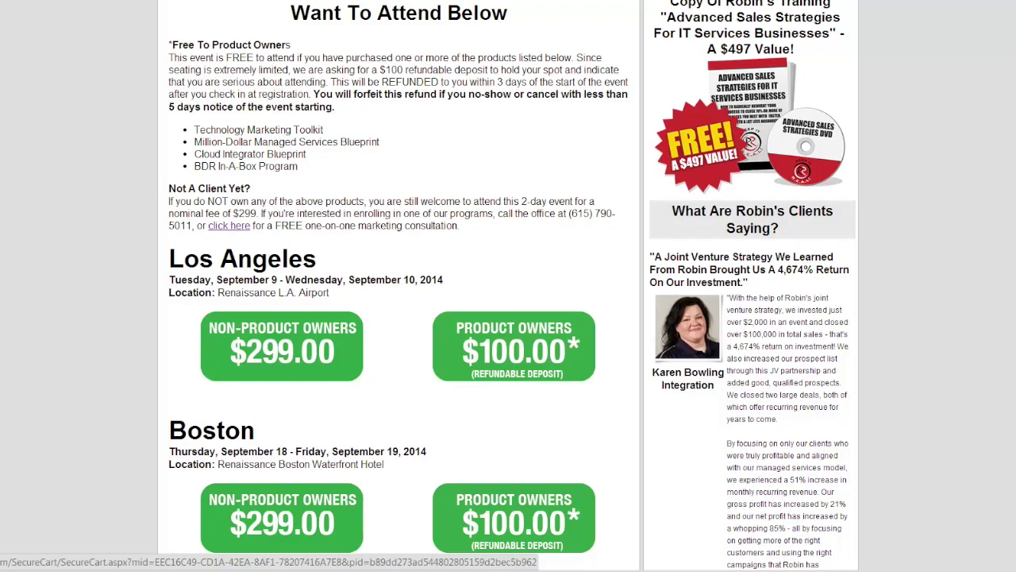
{"action": "scroll", "coordinate": [508, 286], "scroll_direction": "down", "scroll_amount": 2}
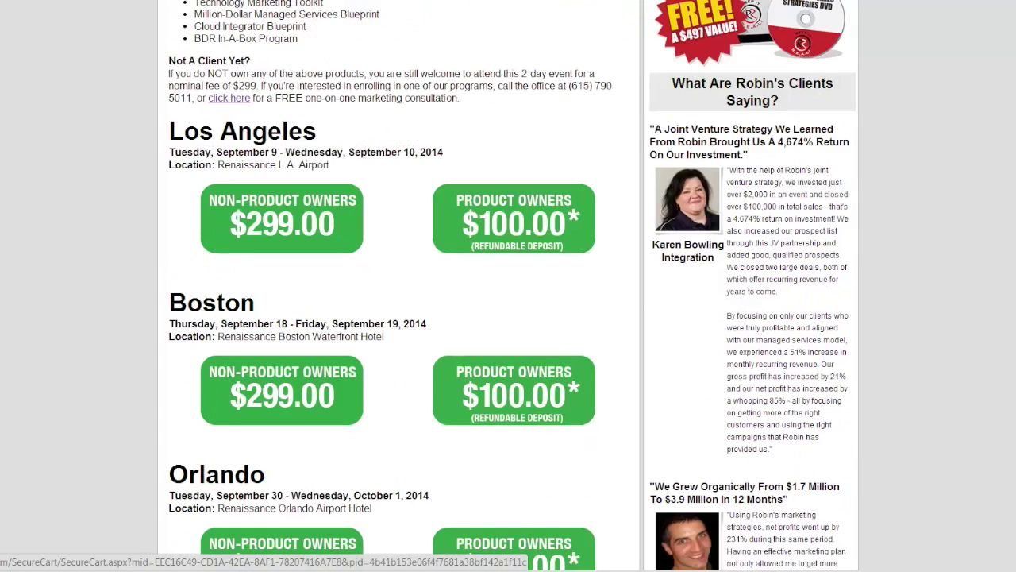
{"action": "scroll", "coordinate": [508, 286], "scroll_direction": "down", "scroll_amount": 3}
{"action": "scroll", "coordinate": [509, 286], "scroll_direction": "down", "scroll_amount": 4}
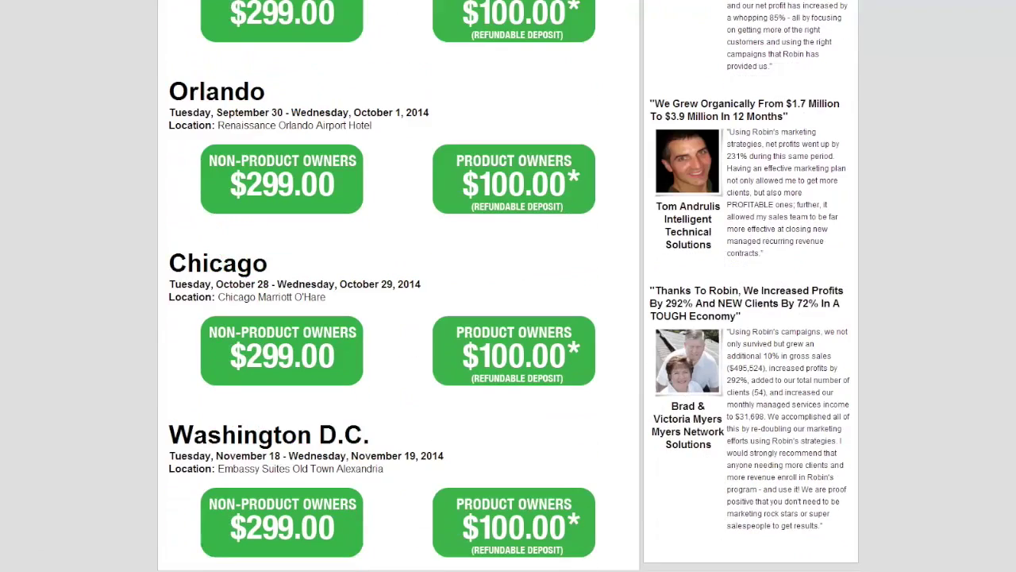
{"action": "scroll", "coordinate": [508, 286], "scroll_direction": "up", "scroll_amount": 6}
{"action": "scroll", "coordinate": [508, 286], "scroll_direction": "up", "scroll_amount": 4}
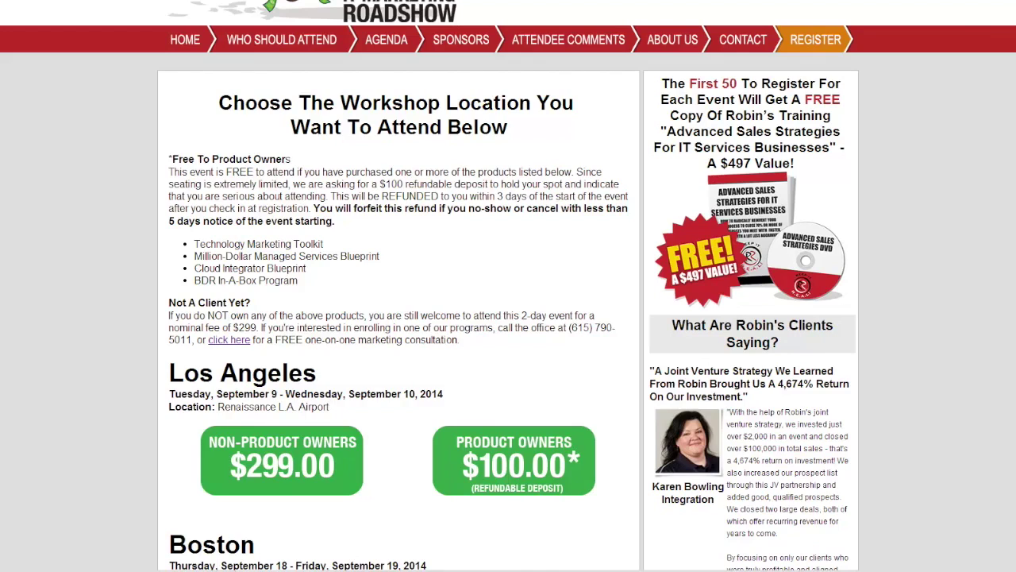
{"action": "left_click", "coordinate": [185, 40]}
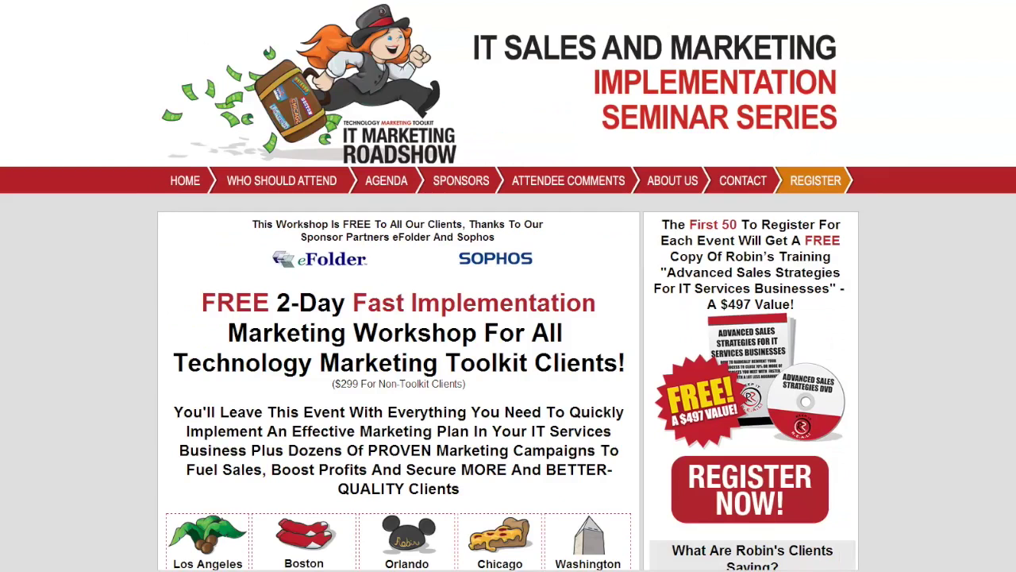